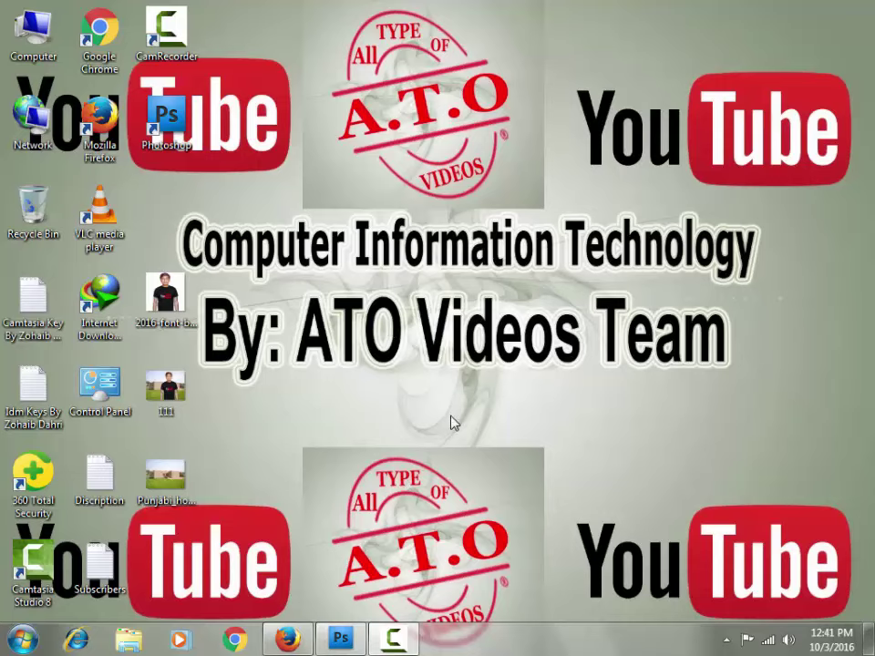
# Restore Firefox and open the ATO Videos channel's Videos page.
pyautogui.click(290, 639)
pyautogui.click(490, 11)
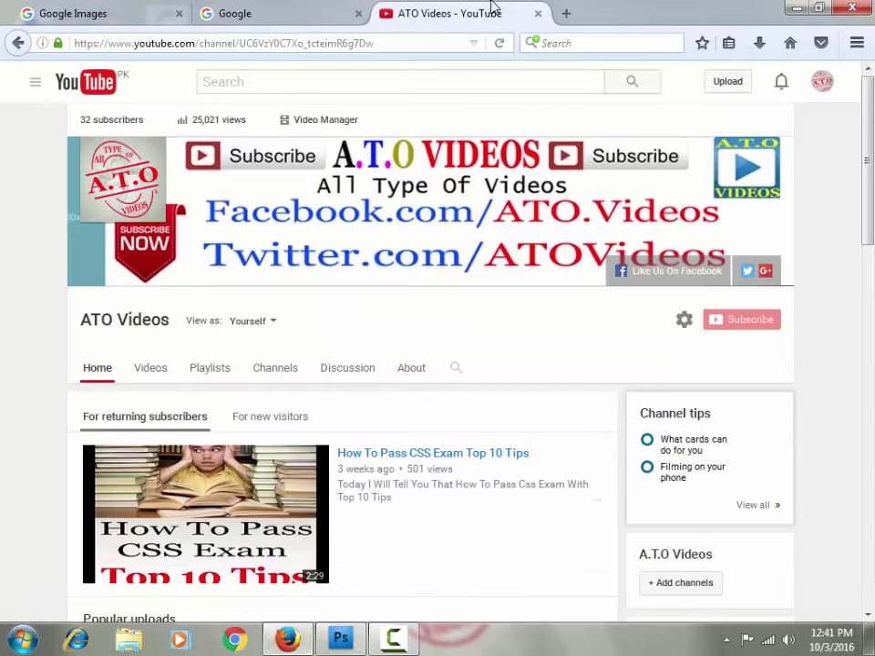
pyautogui.click(151, 369)
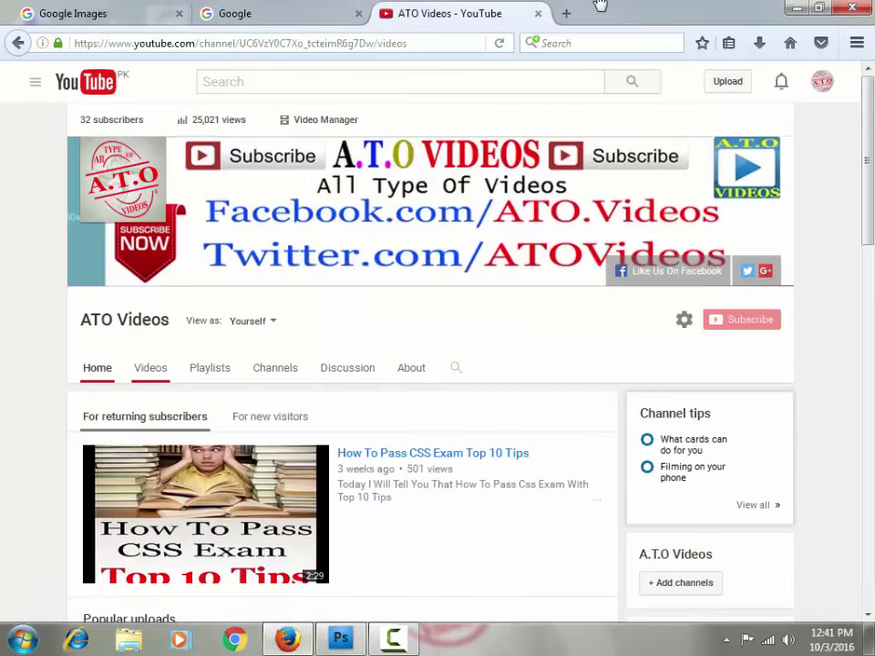
# Minimize the browser and refresh the desktop twice.
pyautogui.click(791, 7)
pyautogui.rightClick(374, 51)
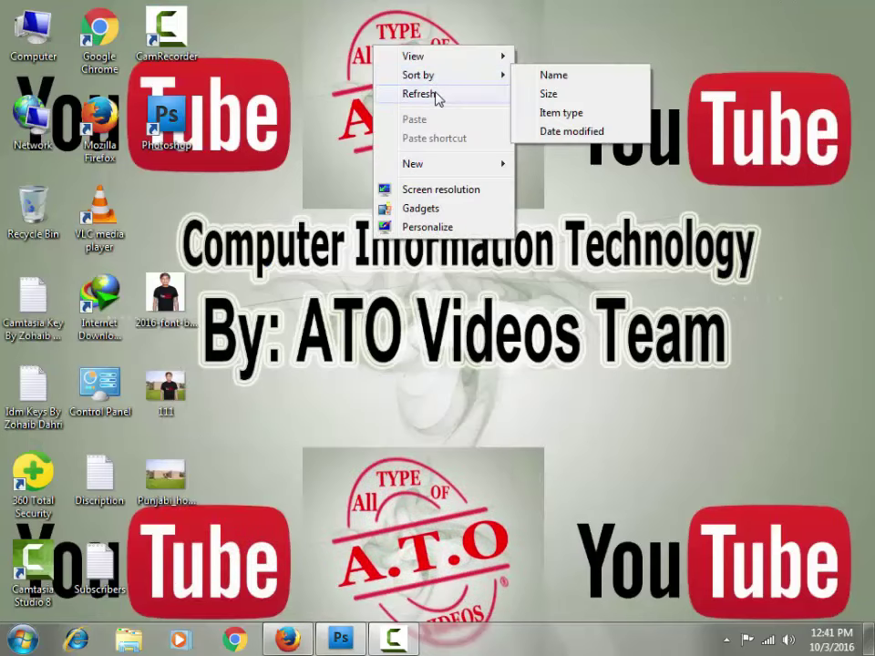
pyautogui.click(437, 94)
pyautogui.rightClick(441, 38)
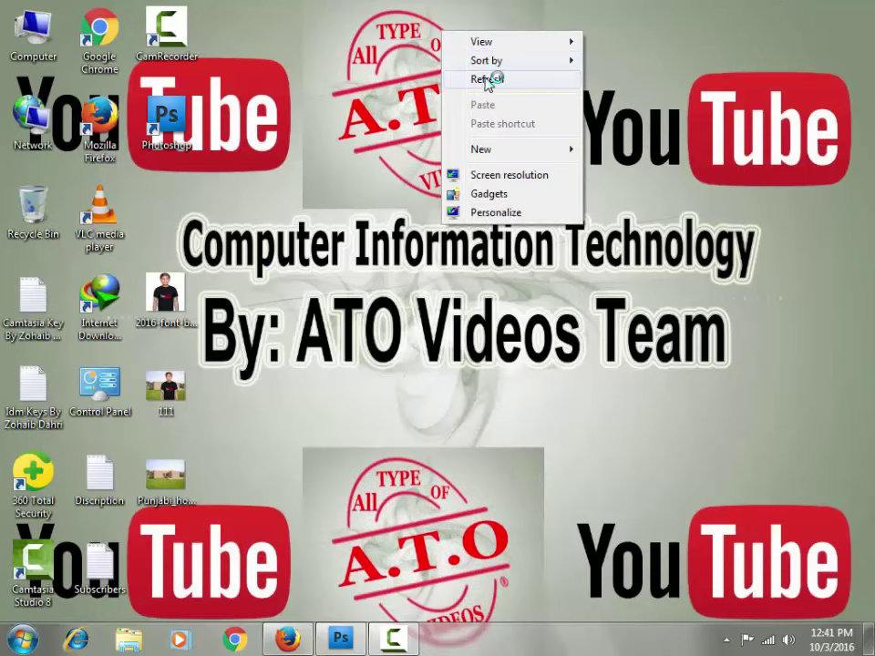
pyautogui.click(476, 79)
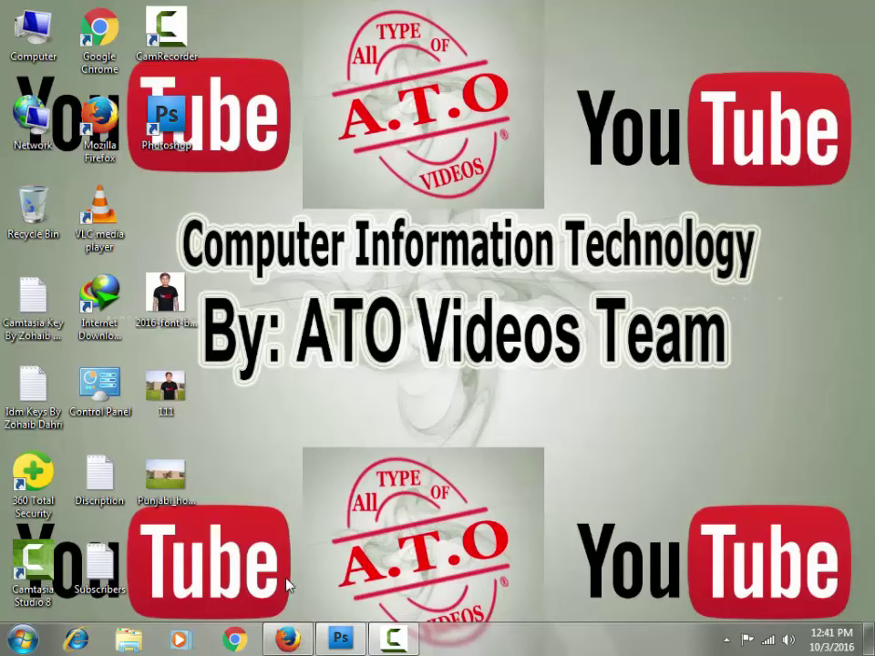
# Bring Firefox back and scroll down through the channel's uploads and back up.
pyautogui.click(289, 639)
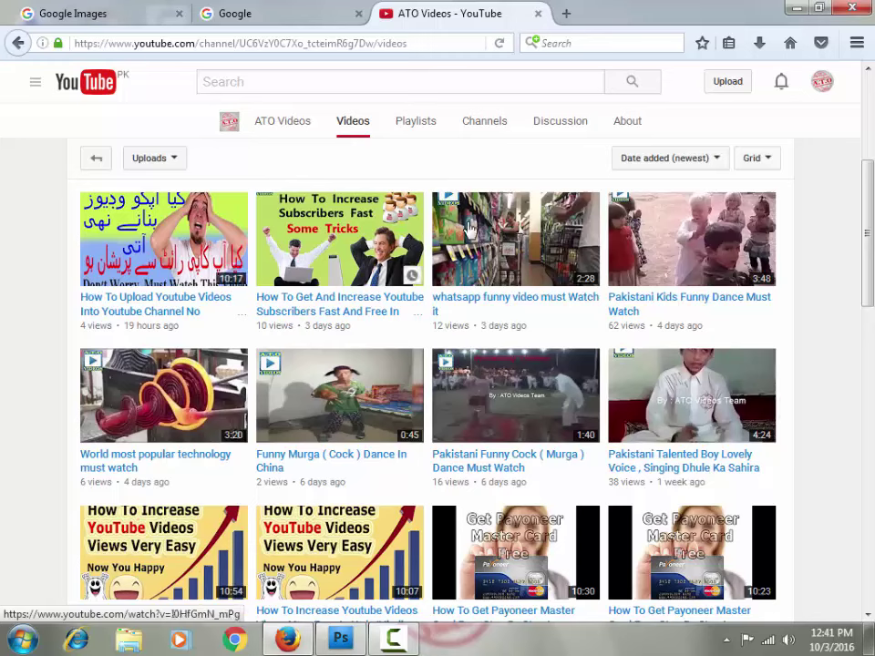
pyautogui.moveTo(691, 238)
pyautogui.moveTo(163, 551)
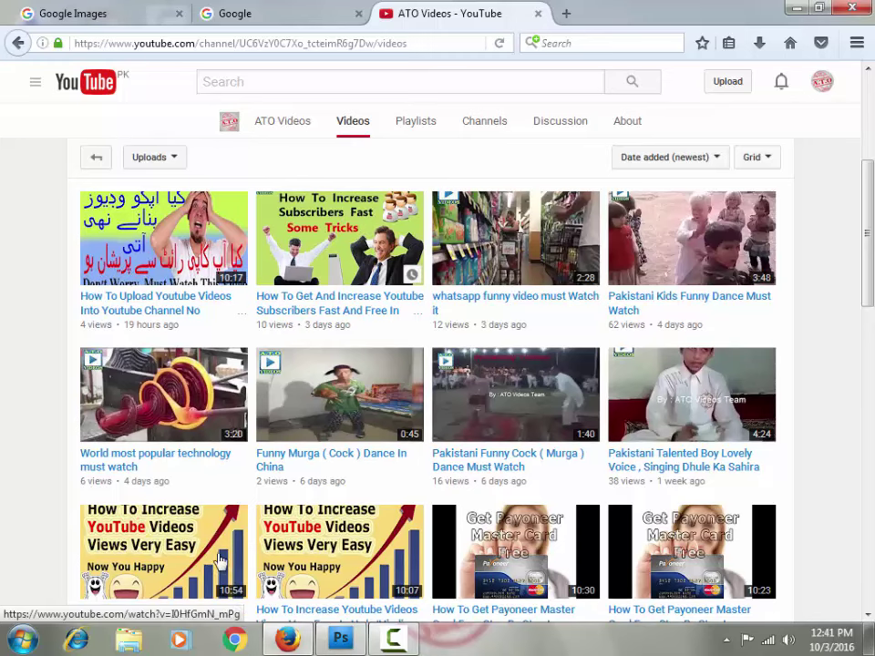
pyautogui.scroll(-4, 336, 342)
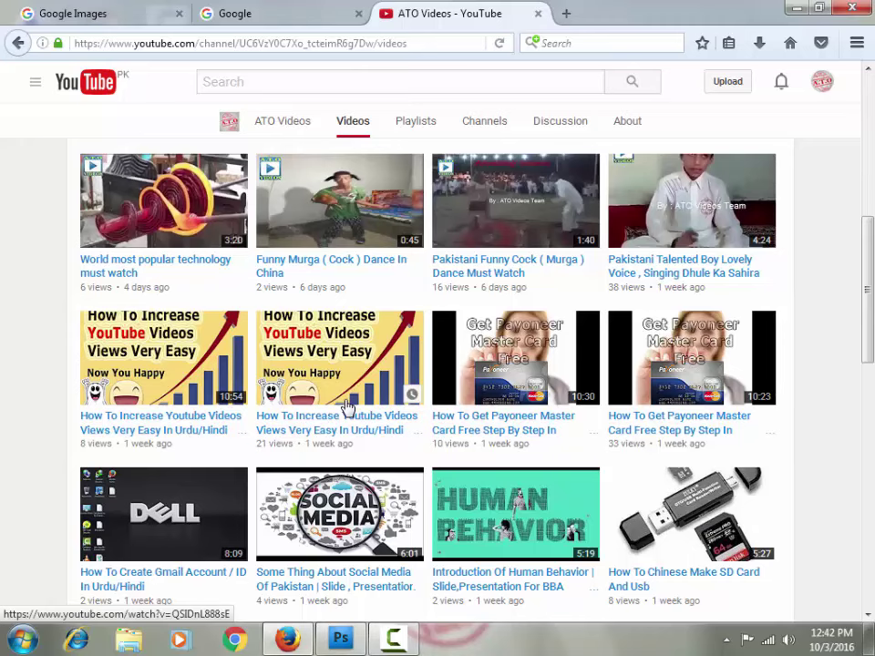
pyautogui.scroll(4, 344, 383)
pyautogui.scroll(4, 328, 437)
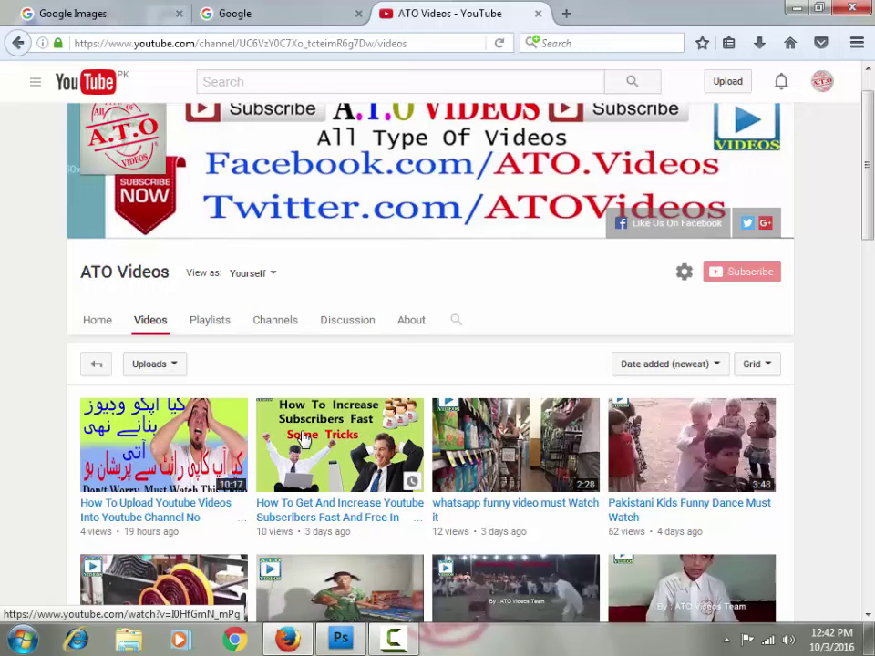
pyautogui.click(800, 7)
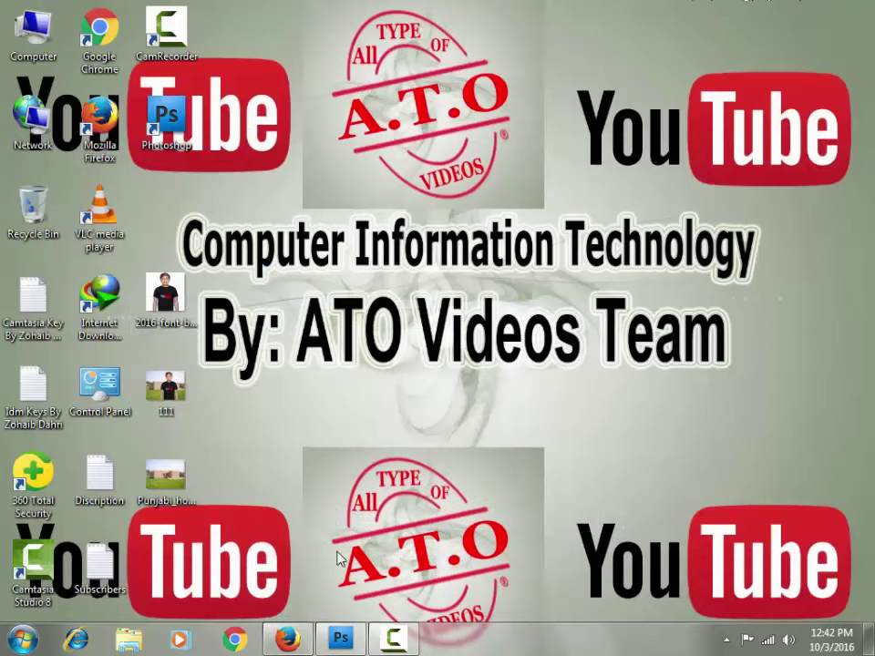
pyautogui.click(342, 641)
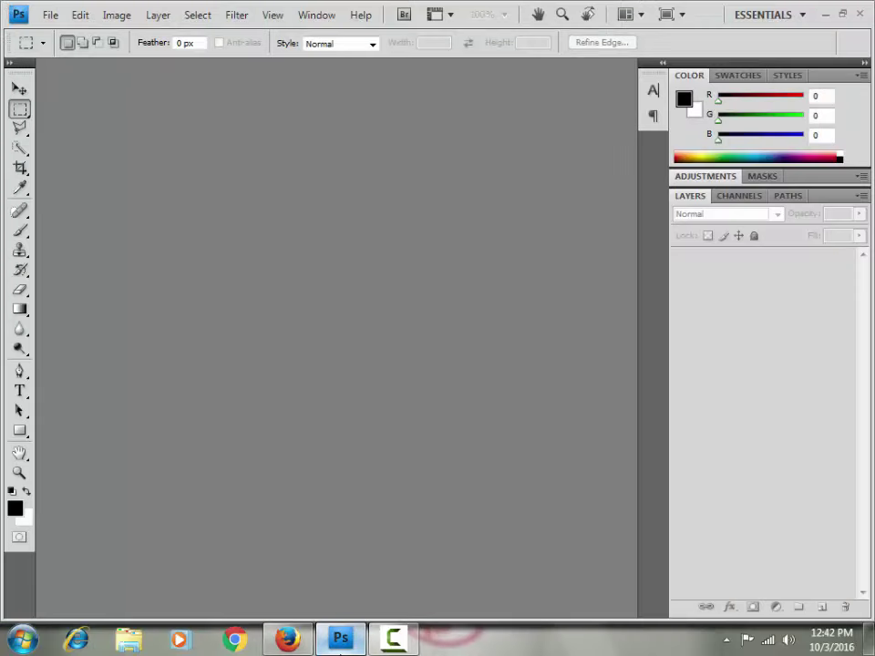
pyautogui.click(340, 641)
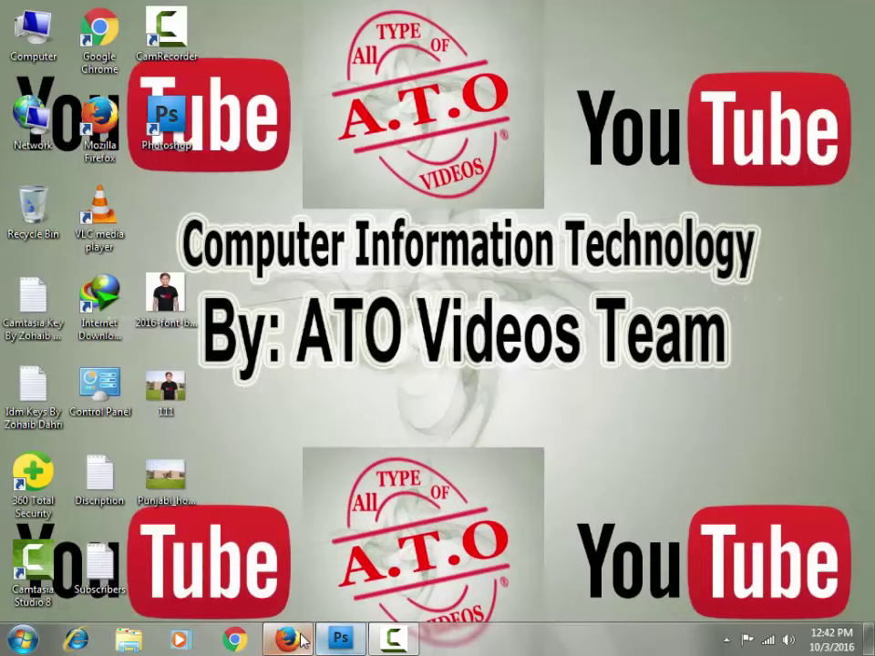
pyautogui.click(302, 642)
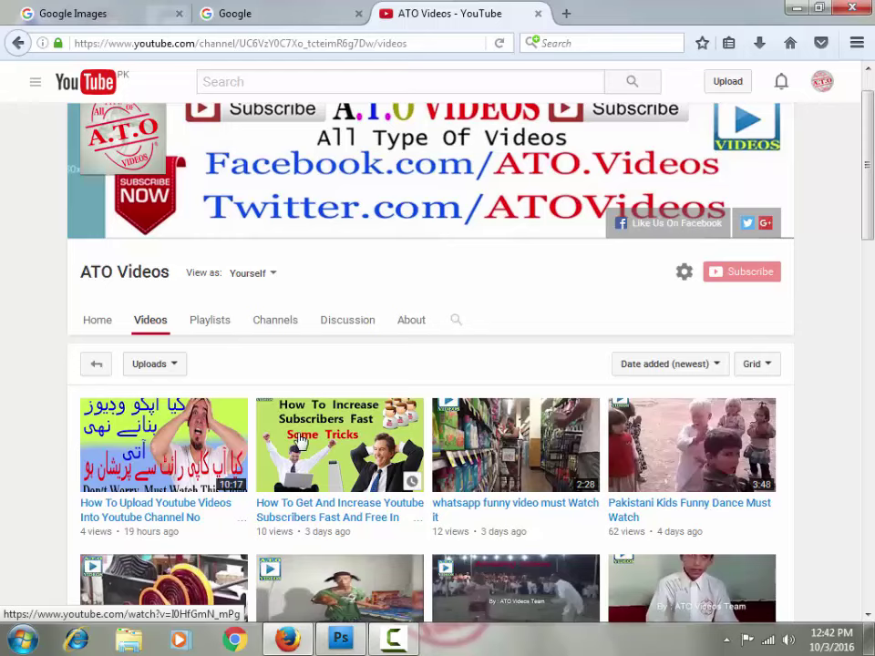
# Search Google Images for 'increase views png' and scroll the results.
pyautogui.click(139, 7)
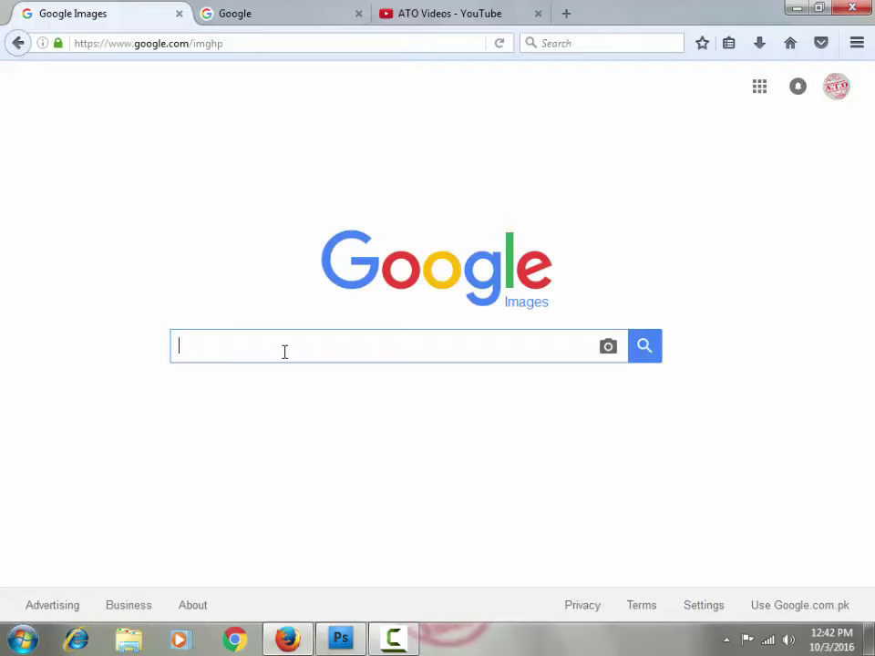
pyautogui.write('incres')
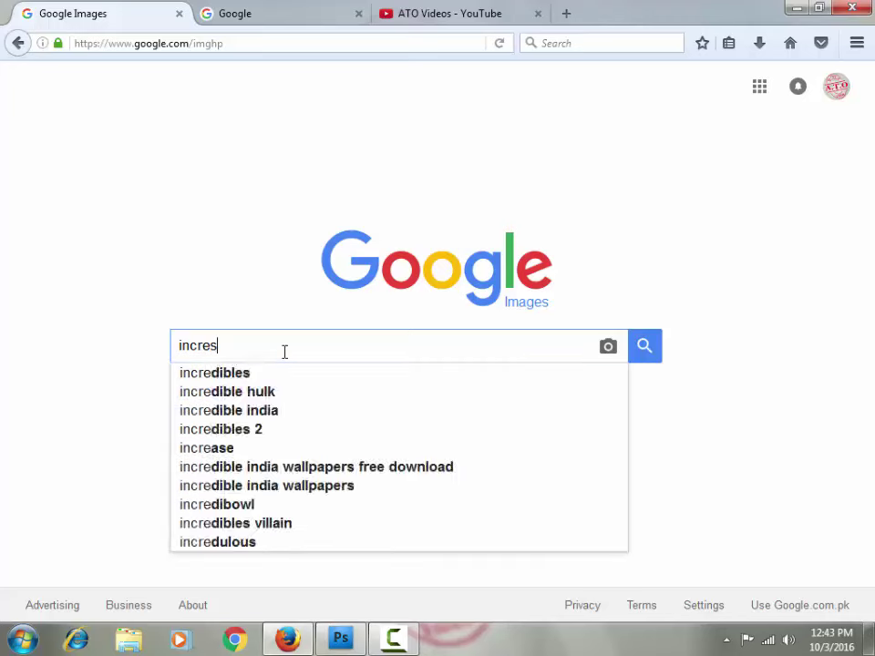
pyautogui.press('BackSpace')
pyautogui.write('ase')
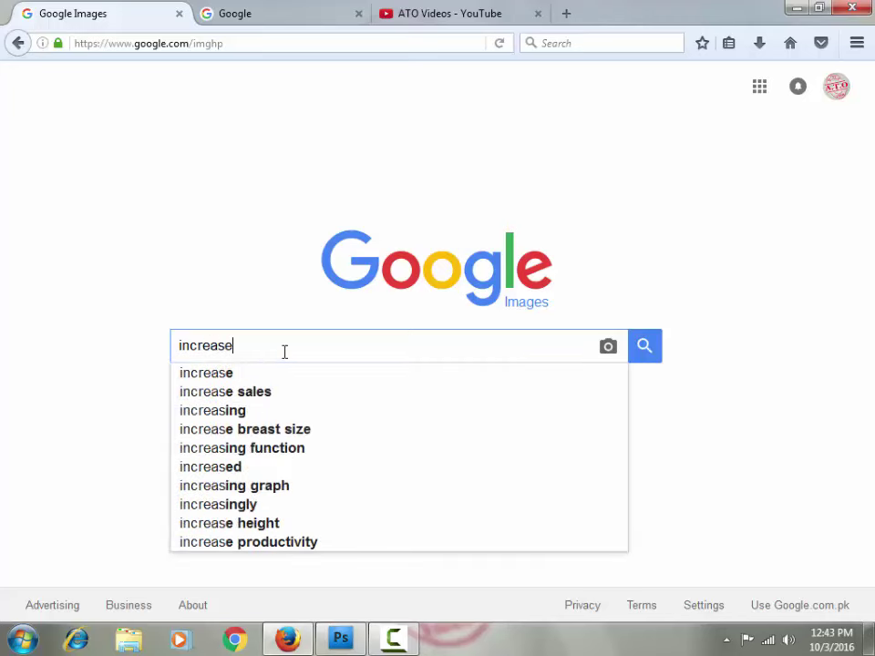
pyautogui.write(' vi')
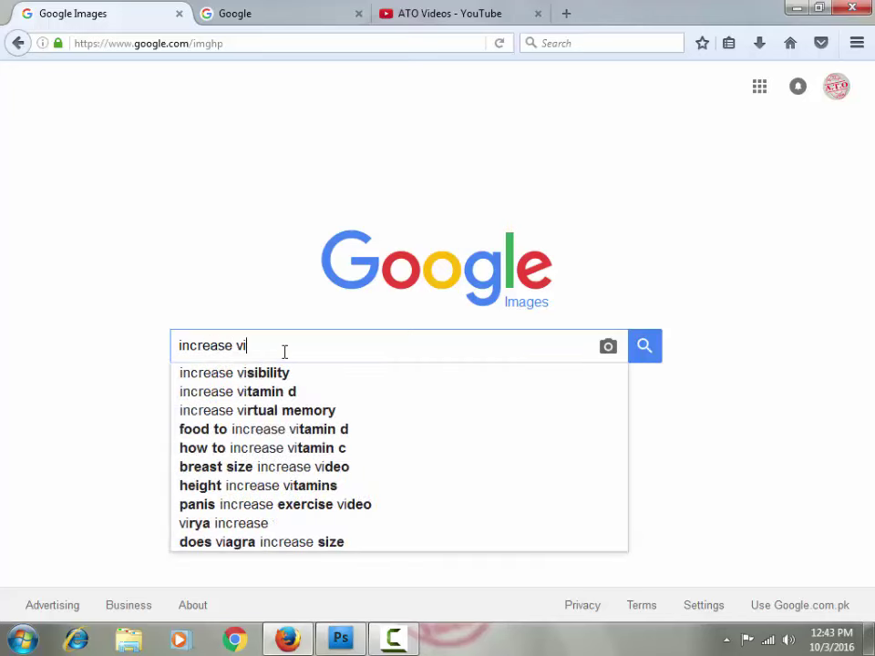
pyautogui.write('ews ')
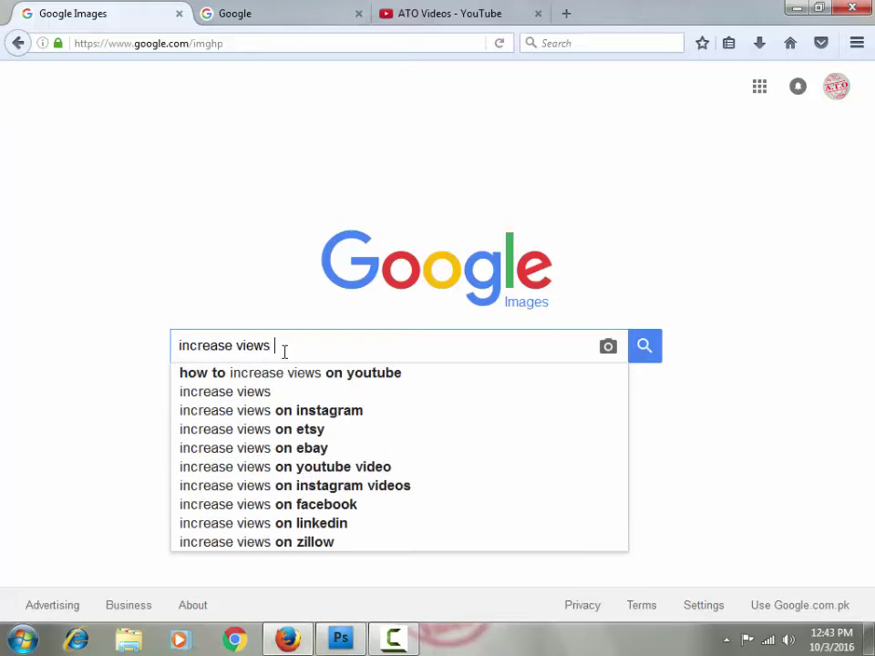
pyautogui.write('png')
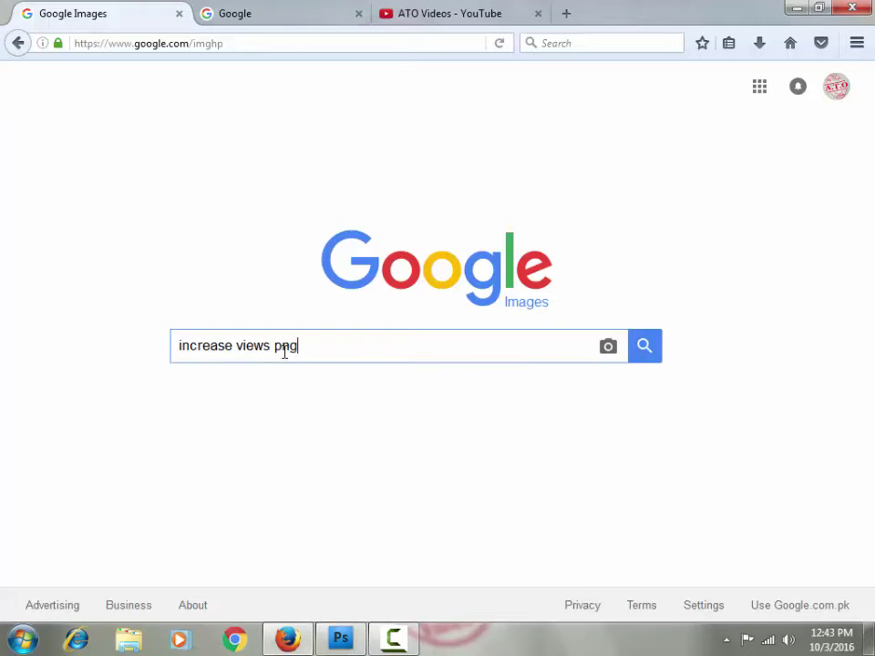
pyautogui.press('Return')
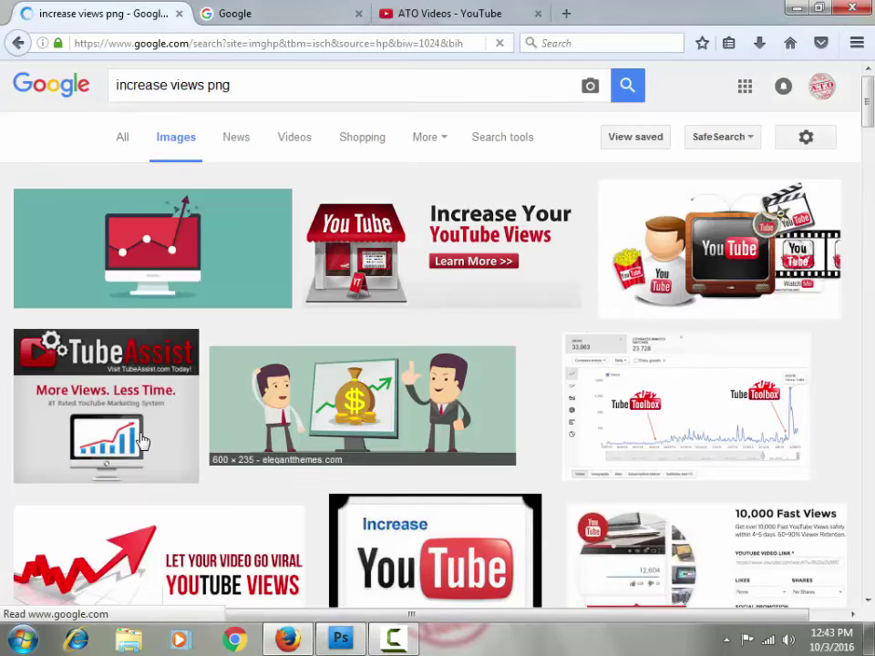
pyautogui.scroll(-2, 219, 501)
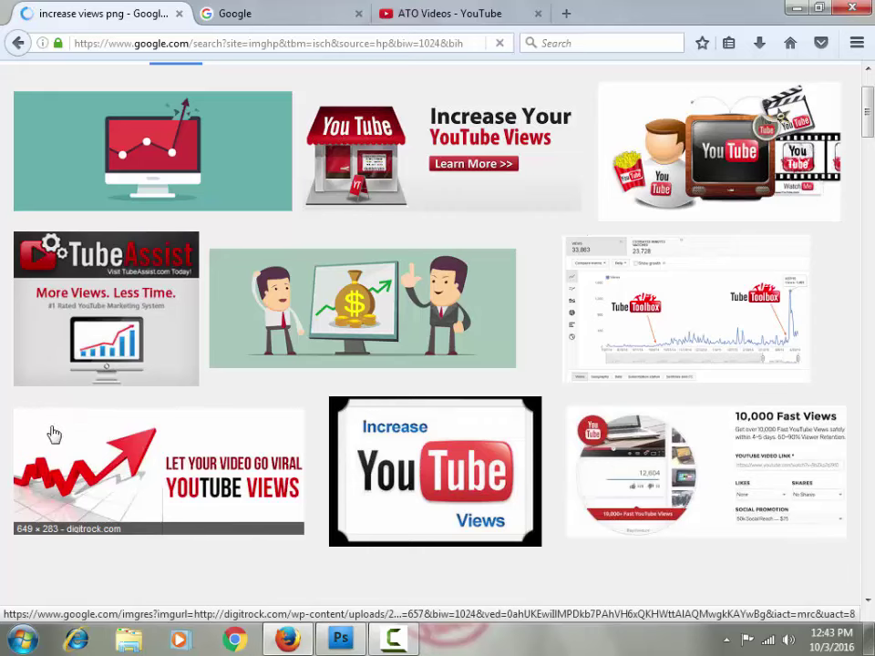
pyautogui.scroll(-2, 82, 465)
pyautogui.scroll(-2, 232, 357)
pyautogui.scroll(3, 238, 357)
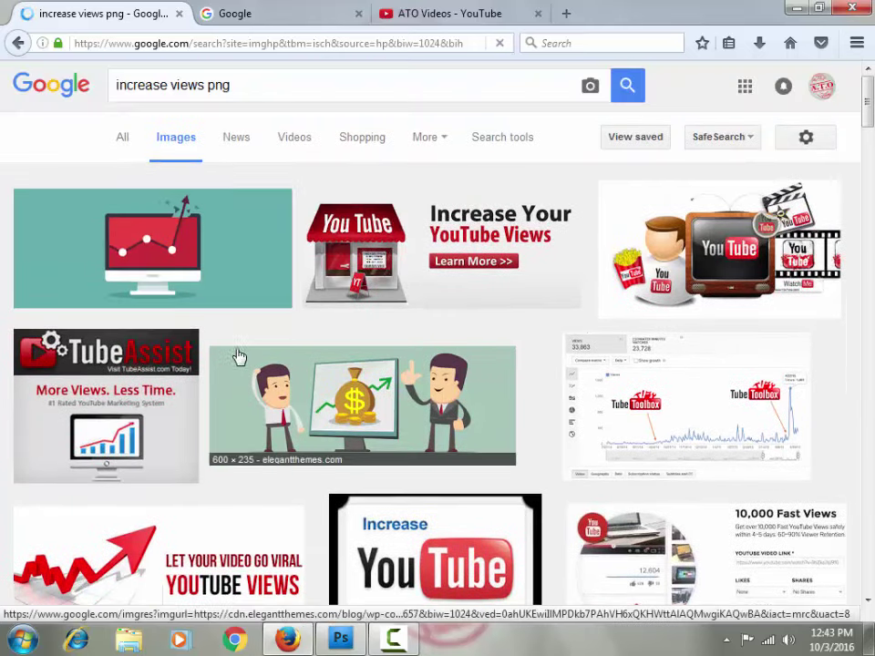
# Drop 'png' to search just 'increase views' and scroll through the growth-chart results.
pyautogui.doubleClick(219, 88)
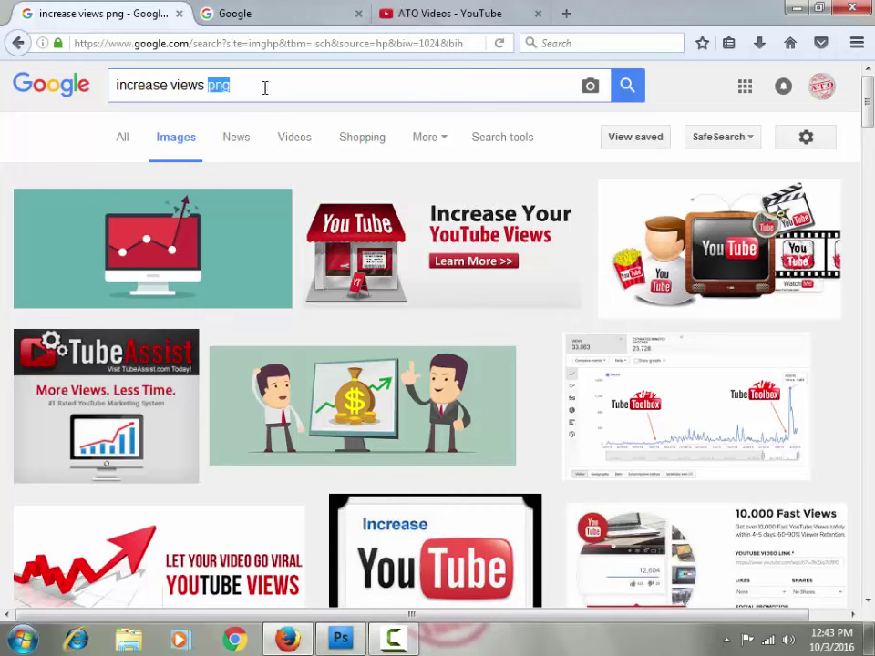
pyautogui.press('BackSpace')
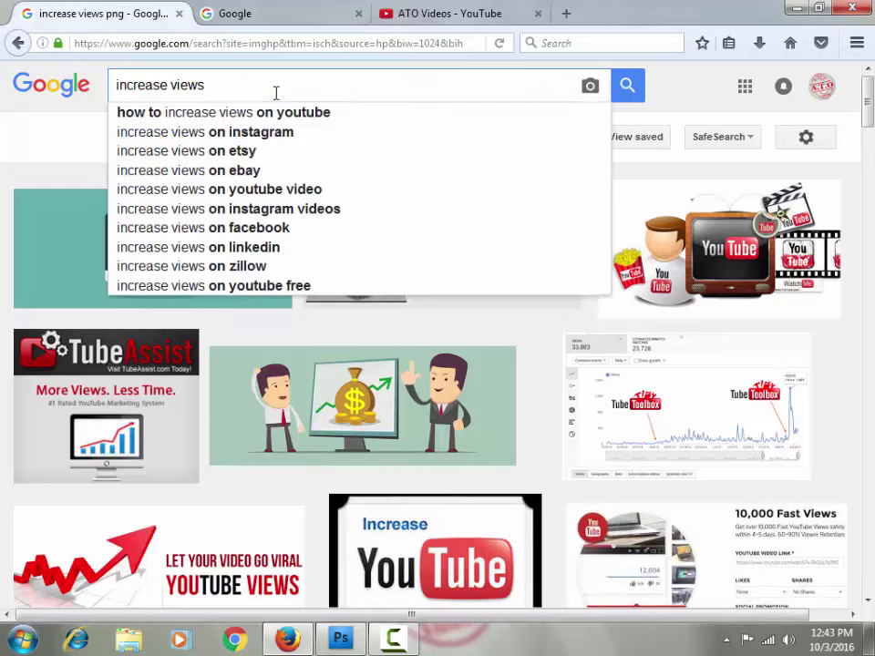
pyautogui.press('Return')
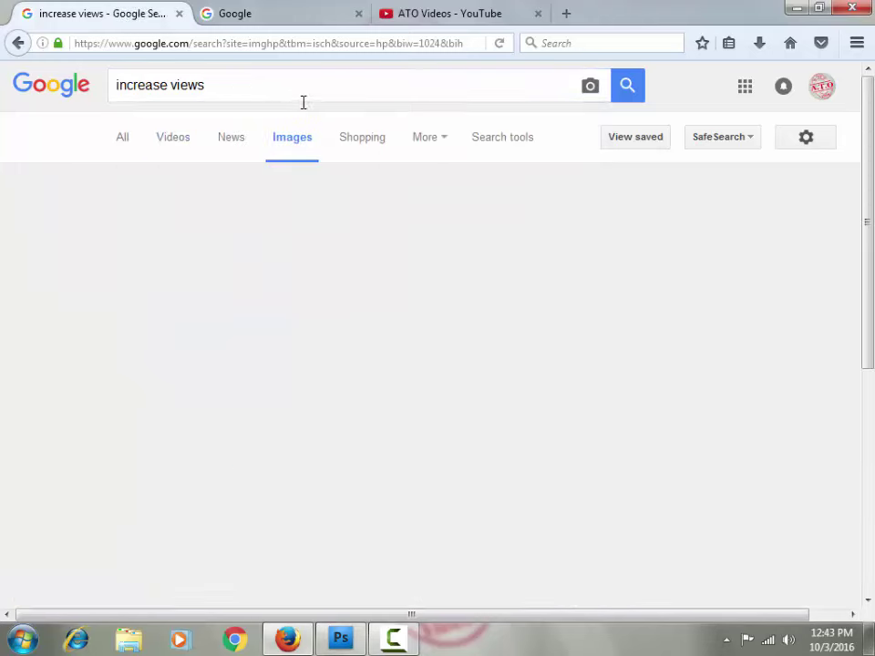
pyautogui.scroll(-1, 351, 273)
pyautogui.scroll(-1, 357, 286)
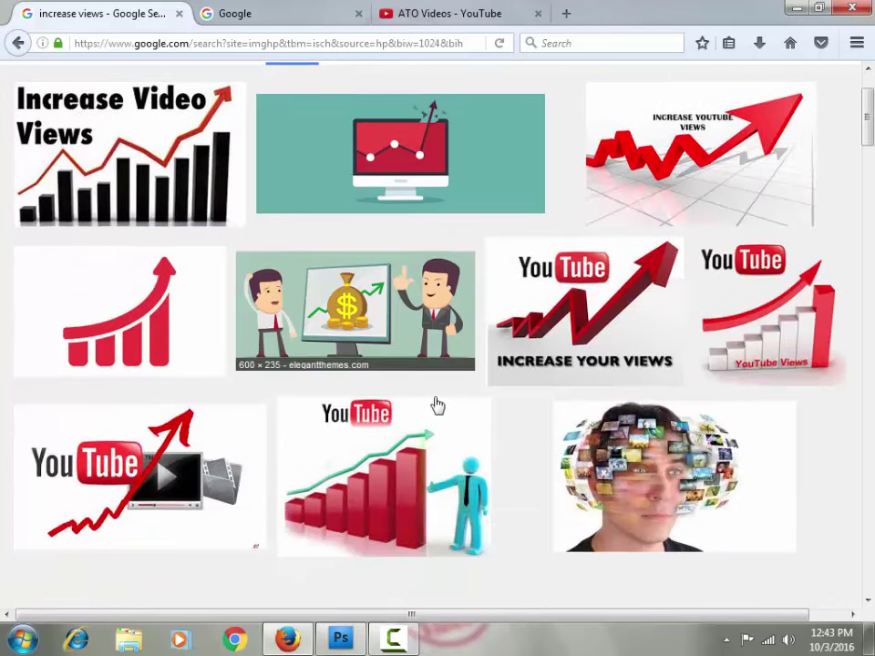
pyautogui.scroll(-1, 434, 405)
pyautogui.scroll(-2, 162, 417)
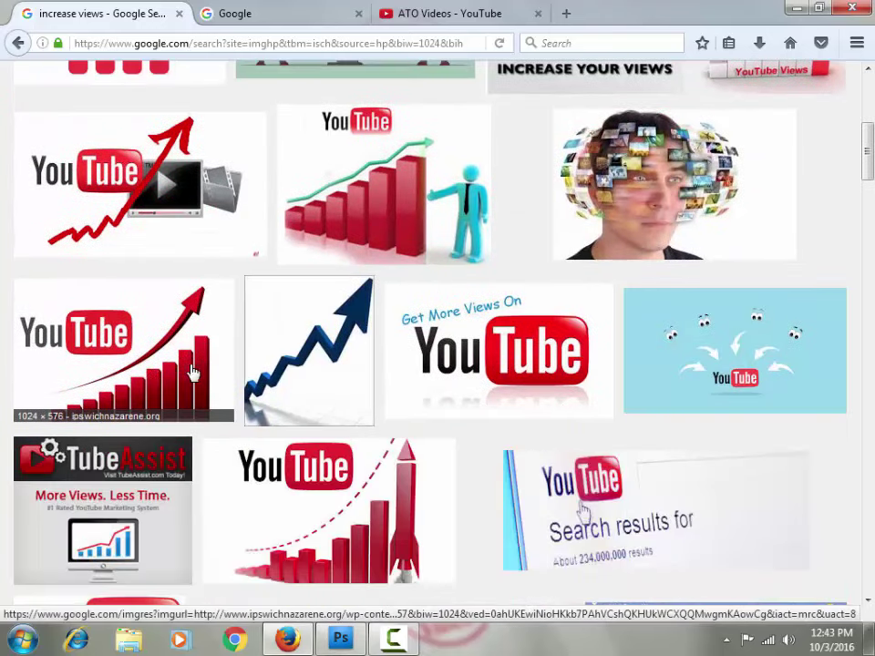
pyautogui.scroll(-1, 310, 364)
pyautogui.scroll(-1, 419, 423)
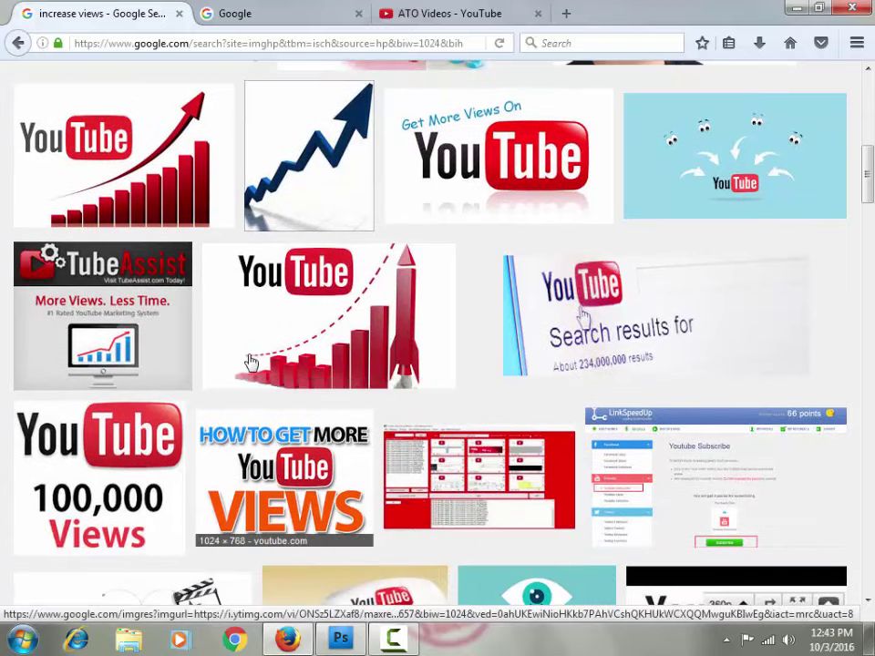
# Preview the red YouTube growth chart result, then close the preview.
pyautogui.rightClick(286, 282)
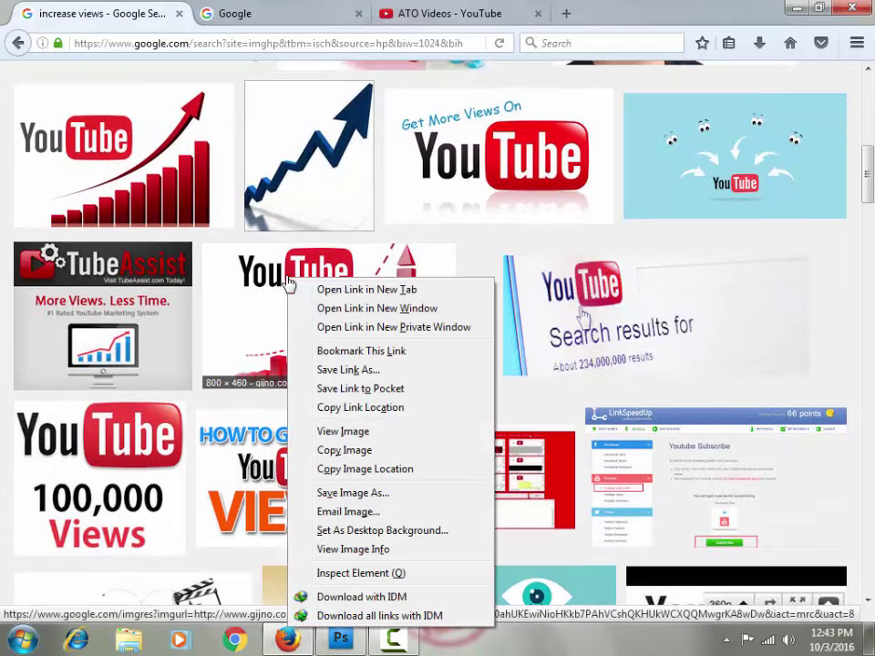
pyautogui.click(98, 140)
pyautogui.rightClick(123, 128)
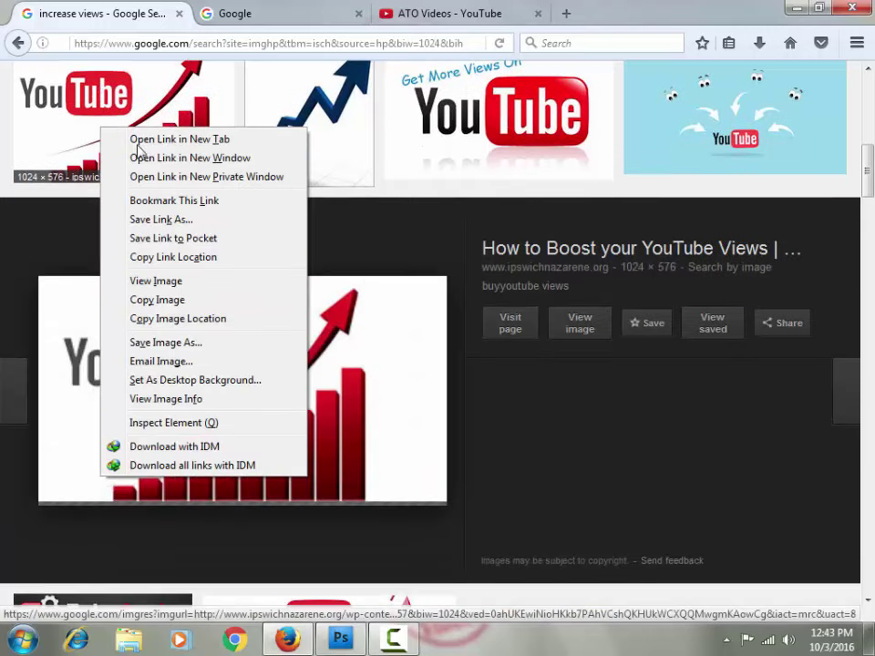
pyautogui.click(832, 227)
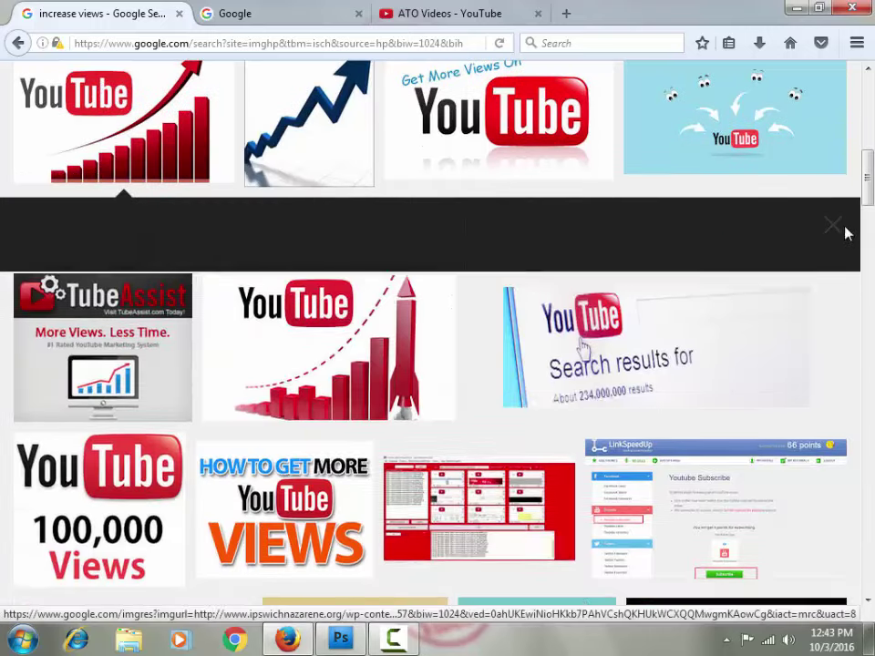
pyautogui.scroll(2, 144, 197)
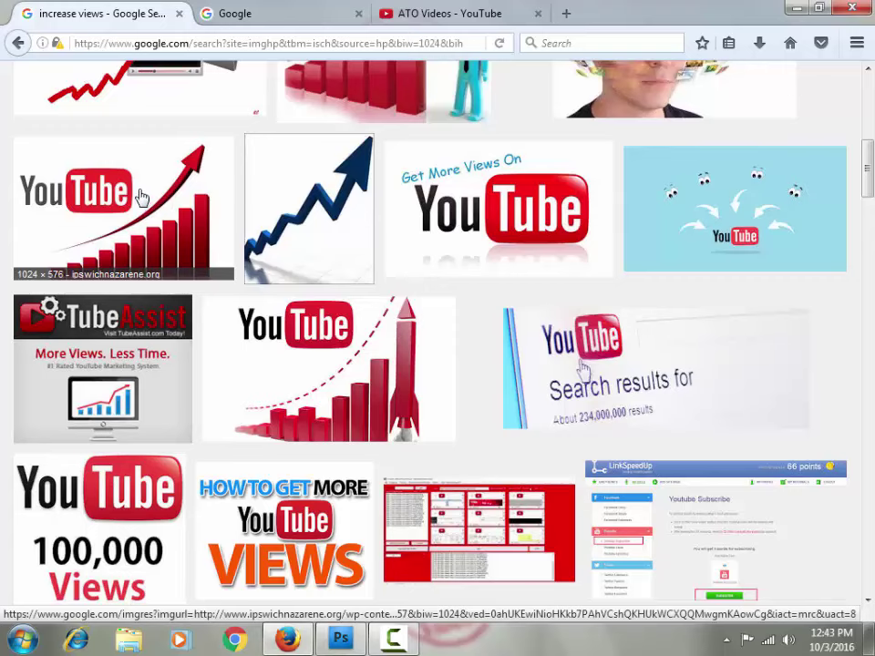
# Save the growth chart to the Desktop as buyyoutube-views-1024x576 JPEG from a new tab, then close it.
pyautogui.rightClick(141, 198)
pyautogui.click(177, 203)
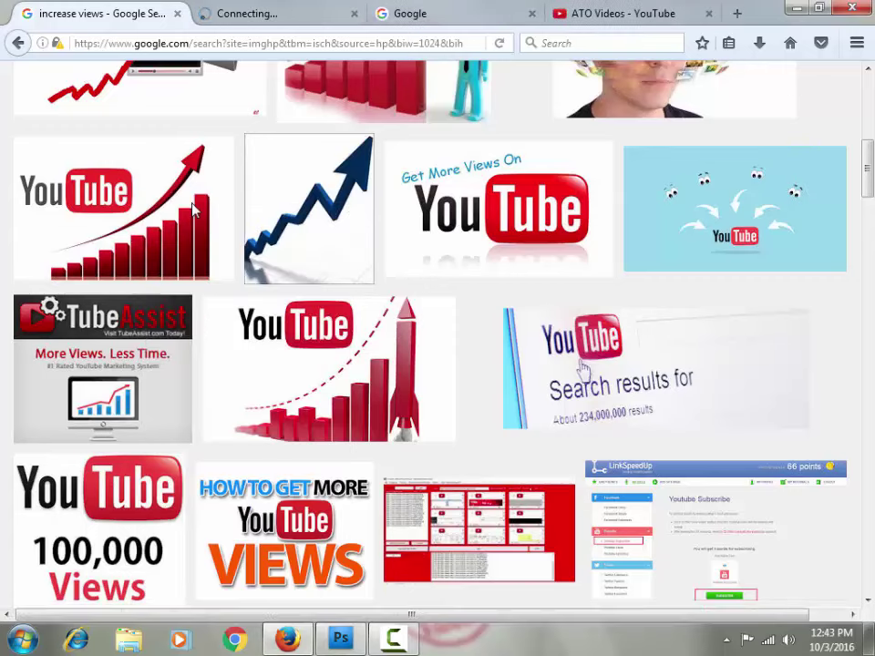
pyautogui.click(255, 10)
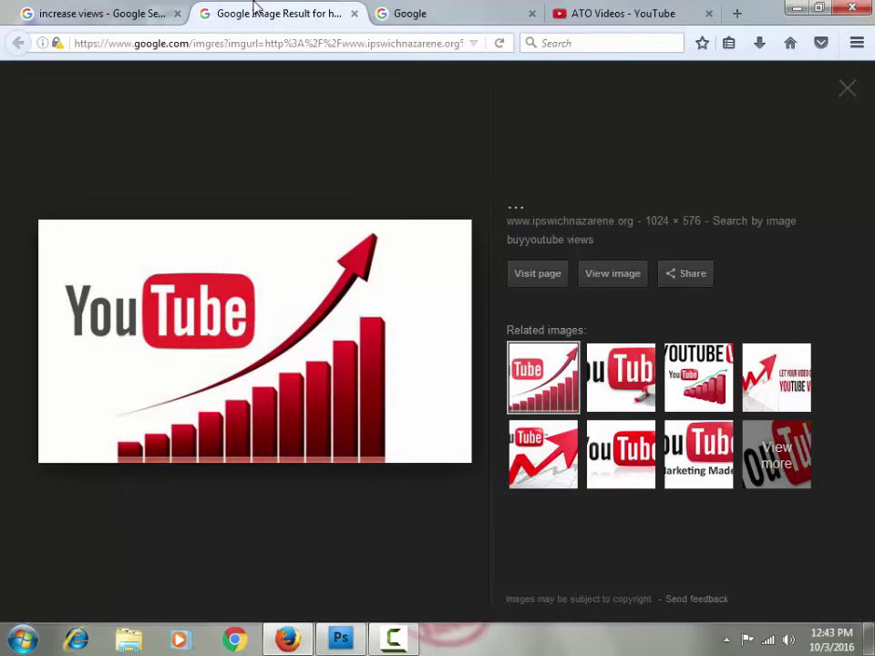
pyautogui.rightClick(203, 259)
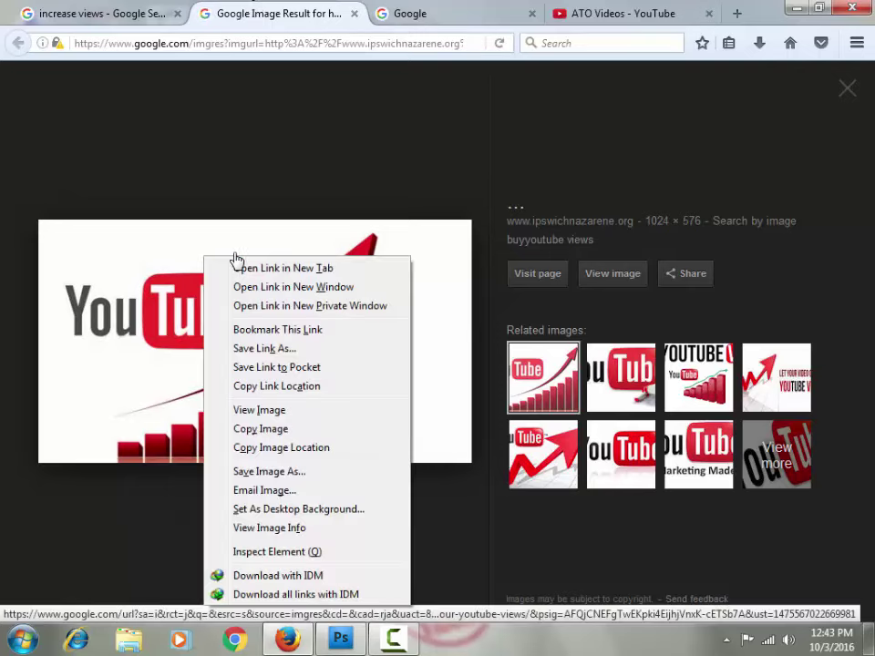
pyautogui.click(290, 472)
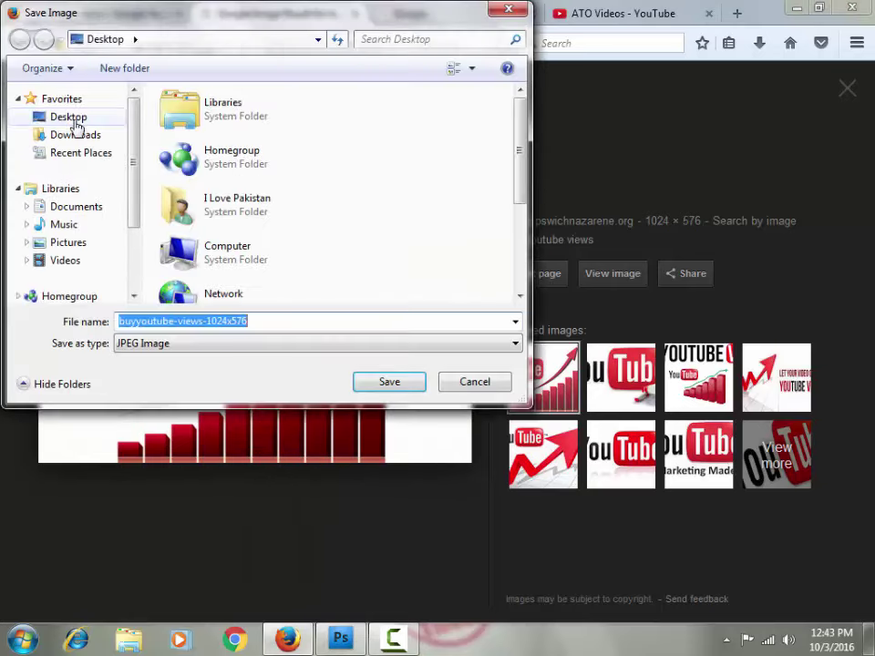
pyautogui.click(73, 119)
pyautogui.click(368, 384)
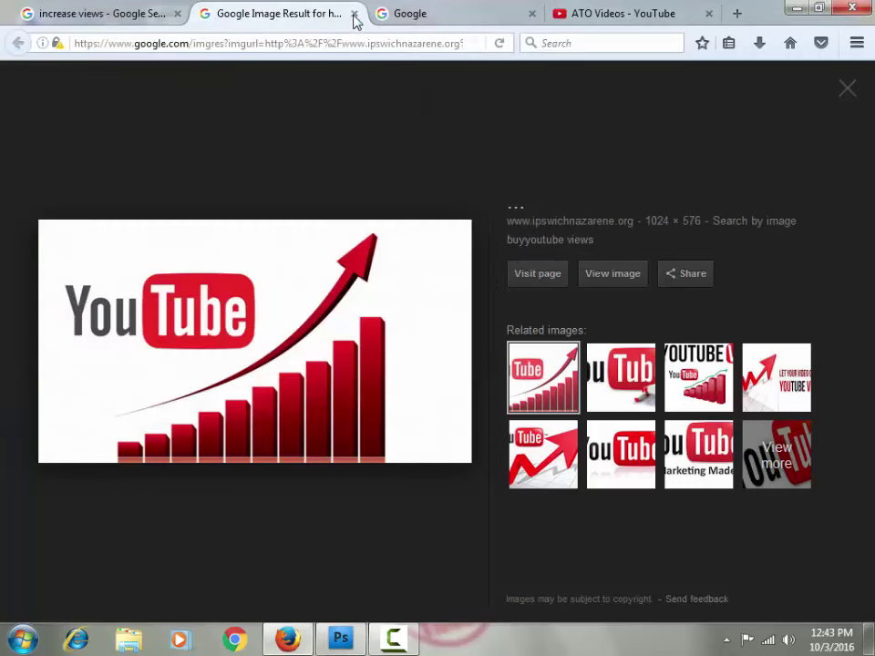
pyautogui.click(355, 12)
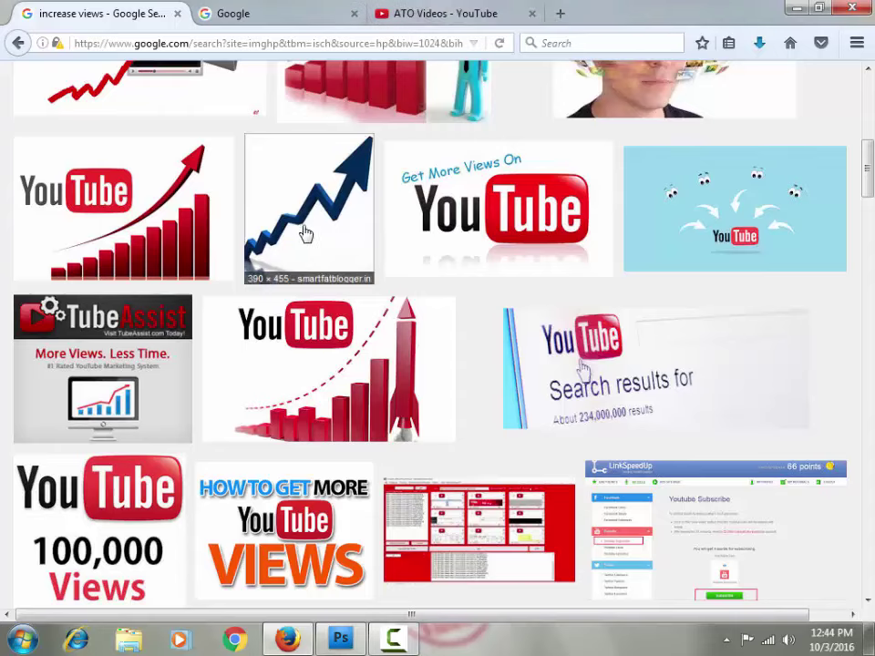
# Replace the query with 'smiley face man' and run the image search.
pyautogui.scroll(5, 302, 234)
pyautogui.scroll(4, 318, 239)
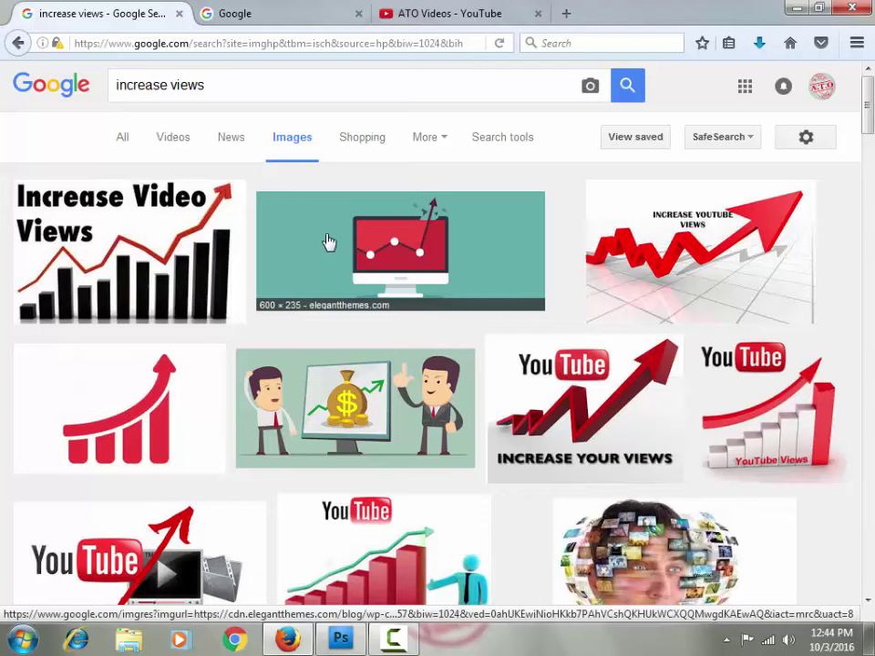
pyautogui.moveTo(231, 84); pyautogui.dragTo(103, 94)
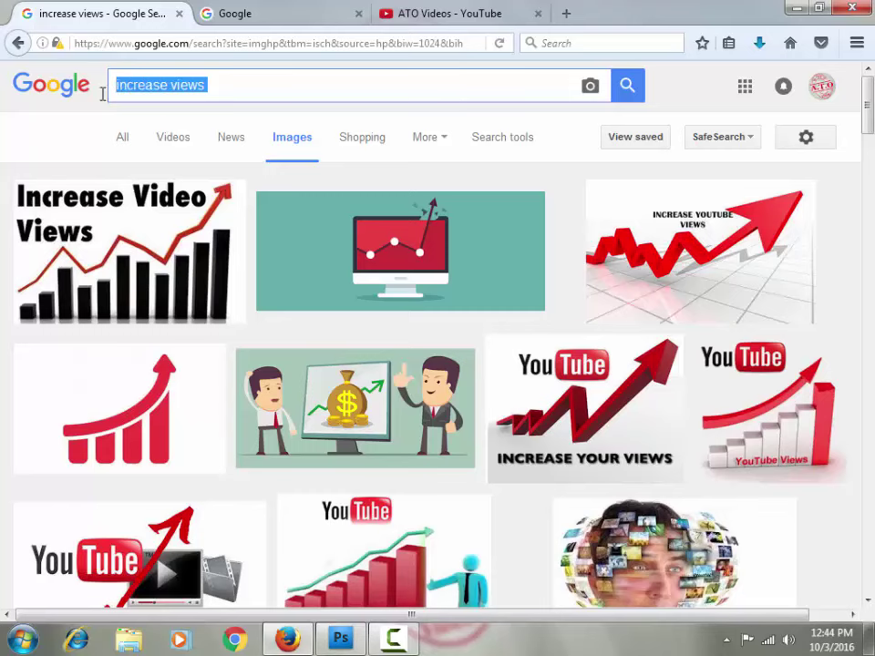
pyautogui.write('siml')
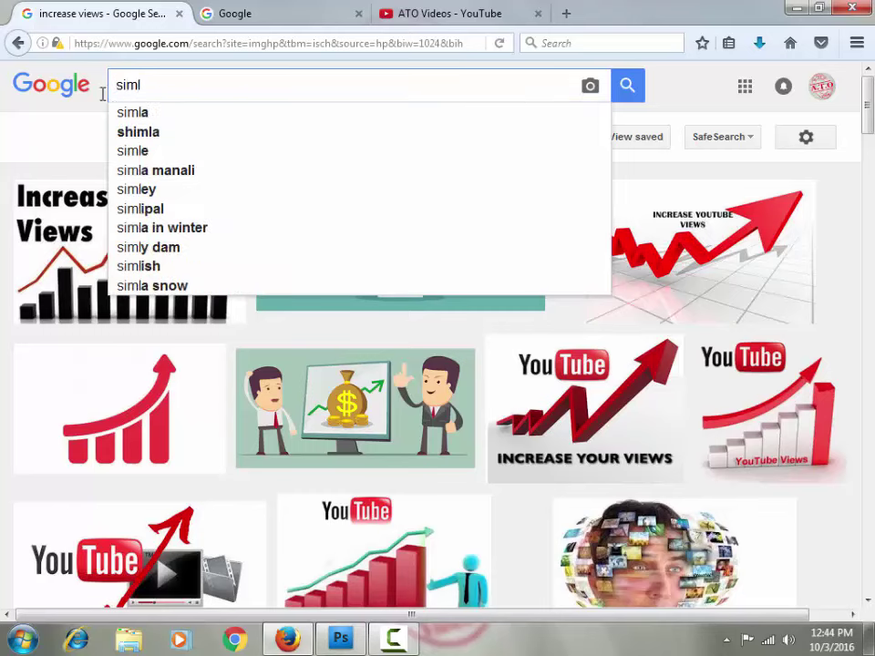
pyautogui.write('e face')
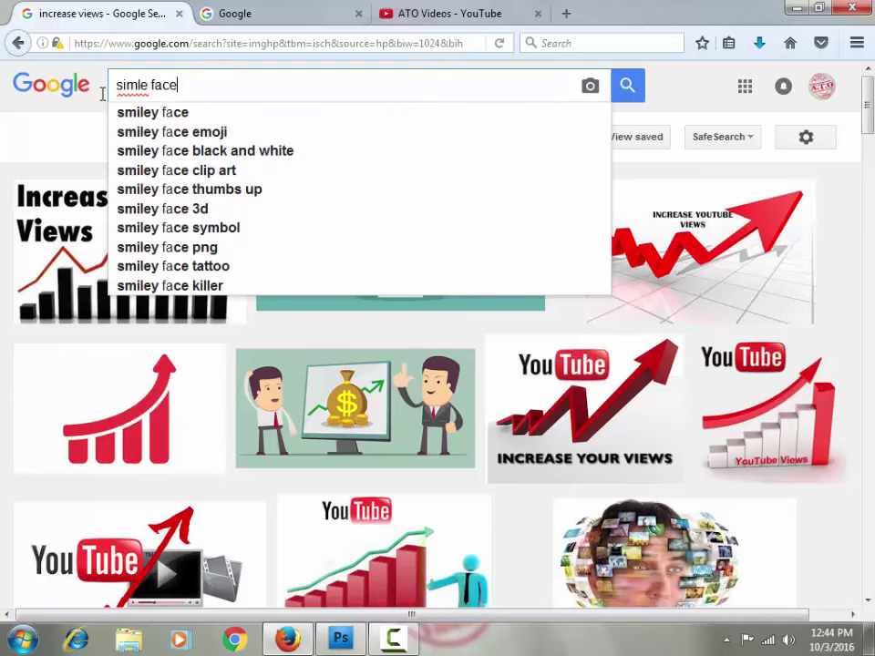
pyautogui.press('Down')
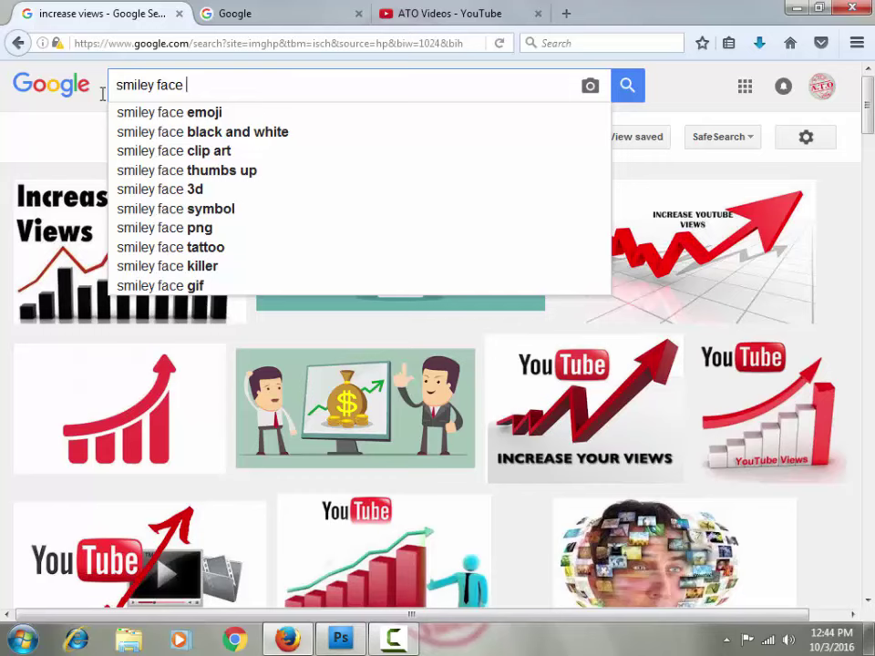
pyautogui.write('man')
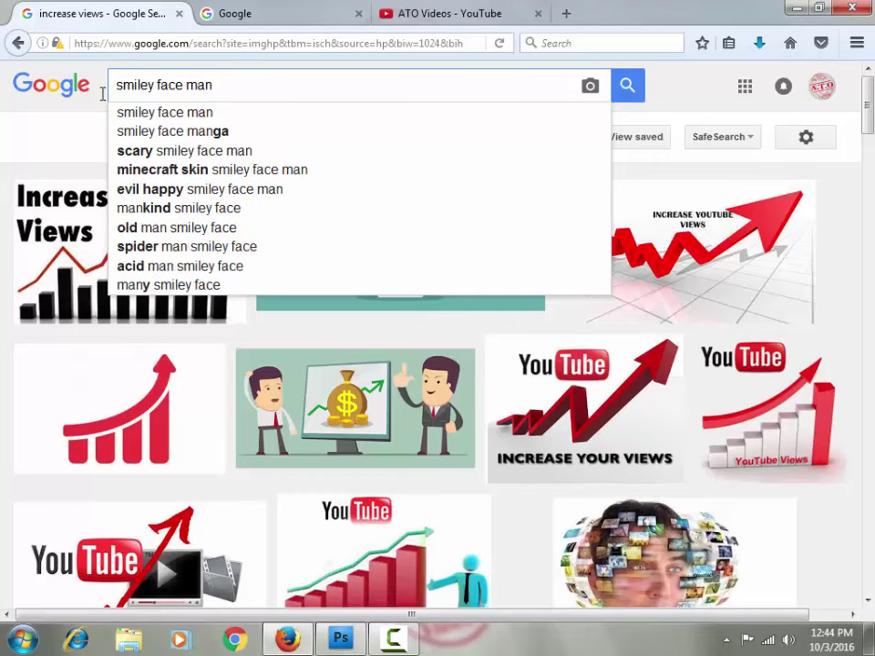
pyautogui.press('Return')
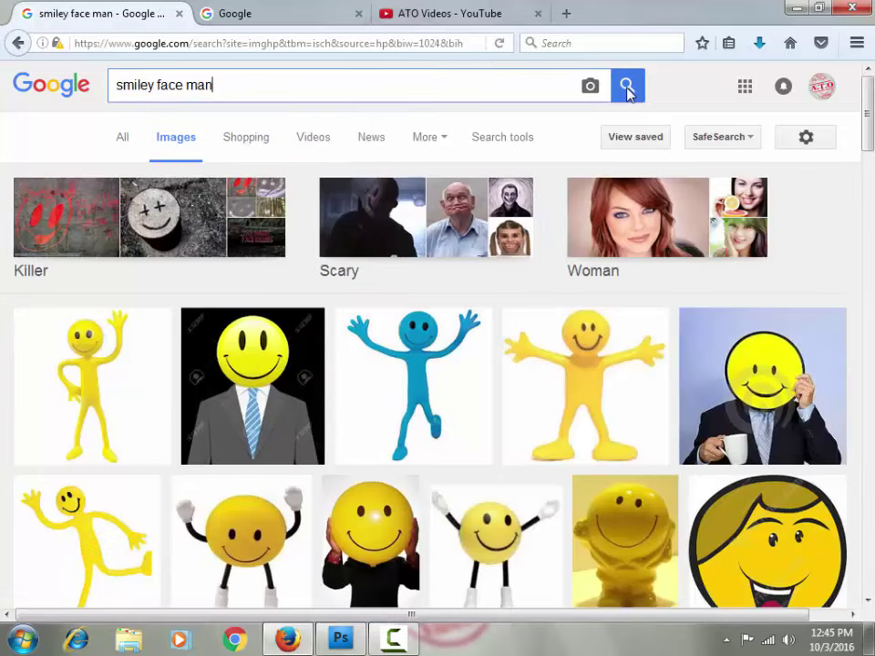
pyautogui.click(625, 85)
# Scroll through the smiley face man results and back up.
pyautogui.scroll(-2, 488, 287)
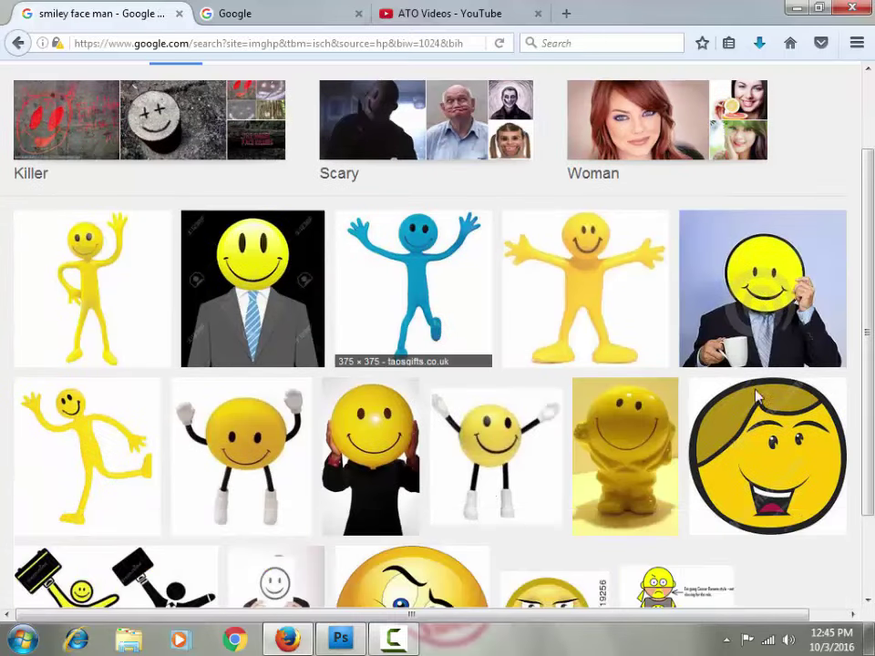
pyautogui.scroll(-2, 484, 494)
pyautogui.scroll(-2, 550, 391)
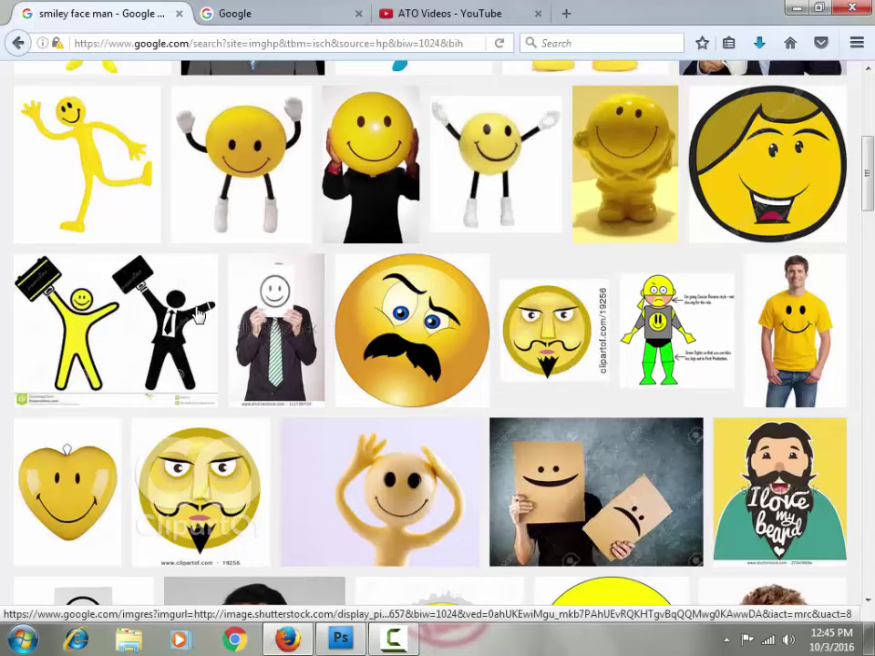
pyautogui.scroll(-2, 326, 323)
pyautogui.scroll(-2, 331, 307)
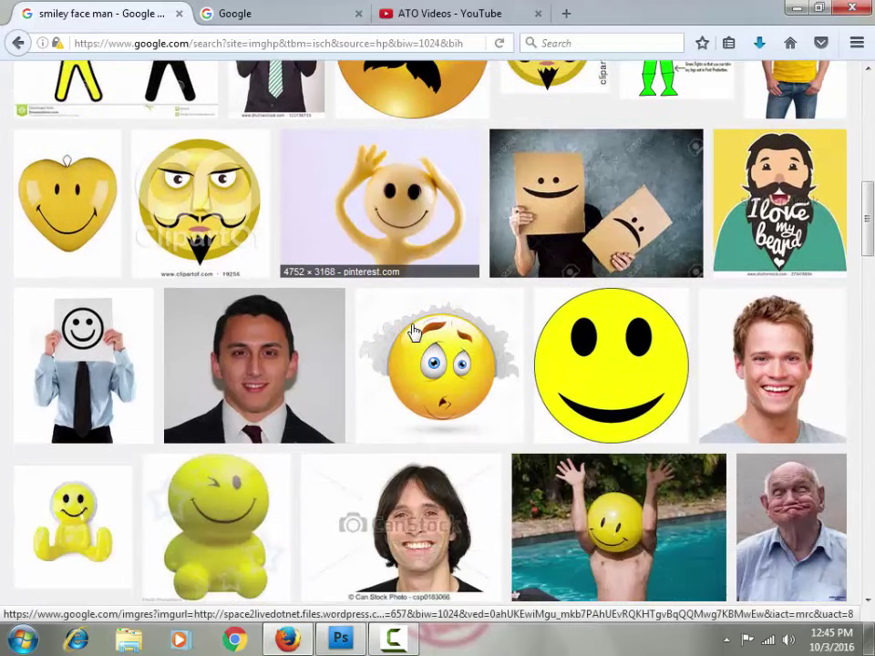
pyautogui.scroll(-1, 410, 339)
pyautogui.scroll(-1, 365, 269)
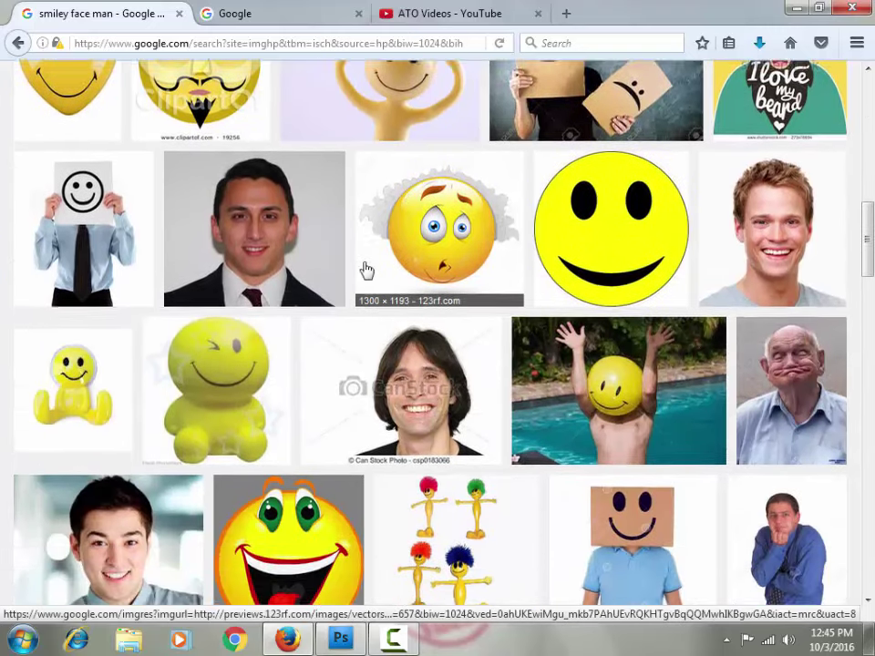
pyautogui.scroll(4, 366, 270)
pyautogui.scroll(2, 363, 273)
pyautogui.scroll(2, 364, 269)
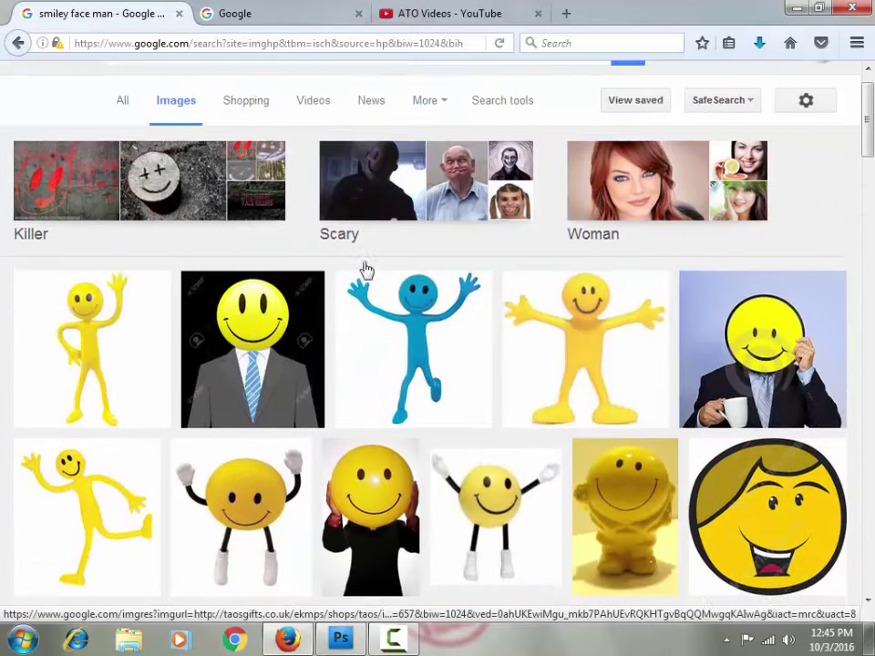
# Change the query to 'smiley face png' and search.
pyautogui.moveTo(188, 87); pyautogui.dragTo(254, 94)
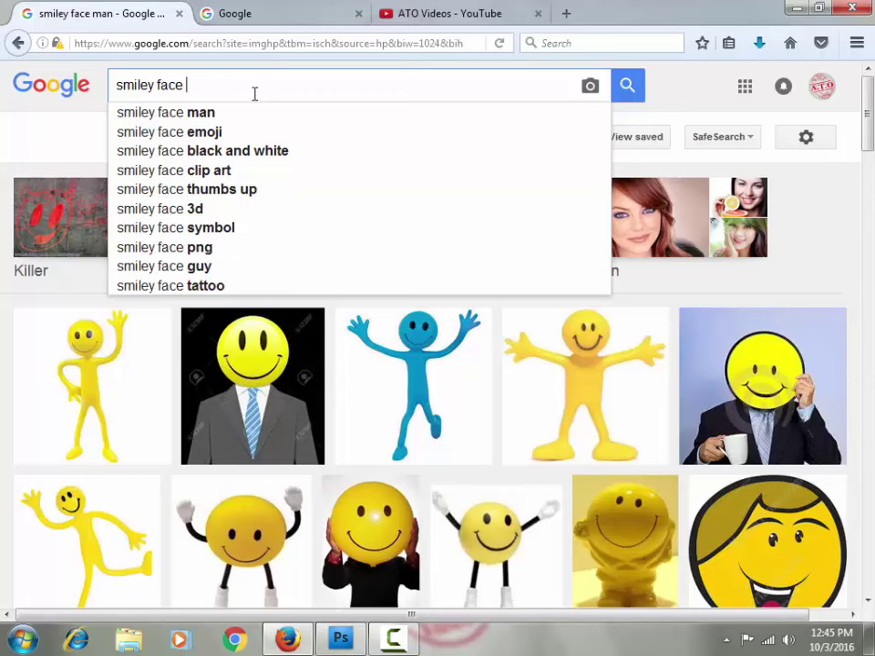
pyautogui.write('png')
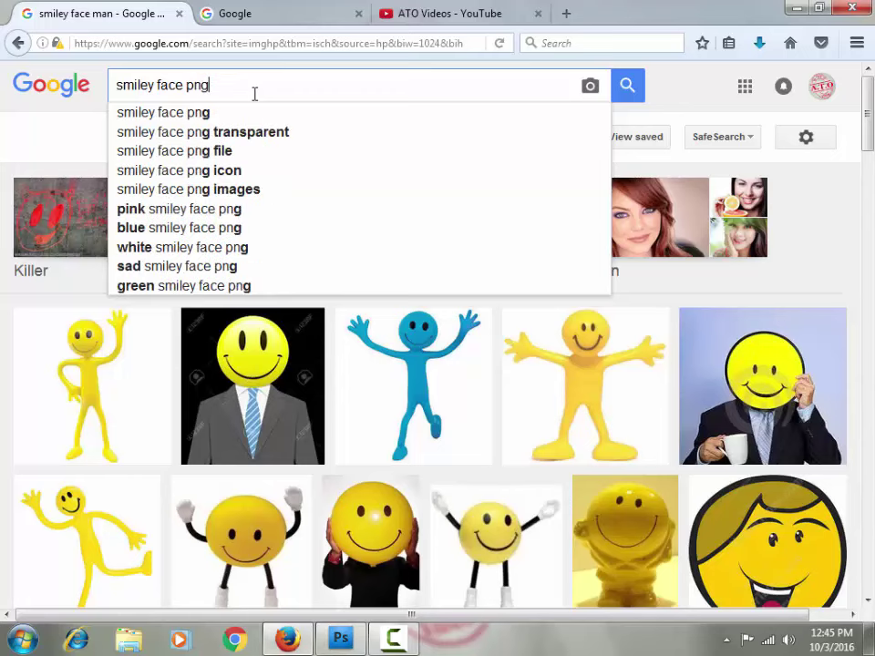
pyautogui.press('Return')
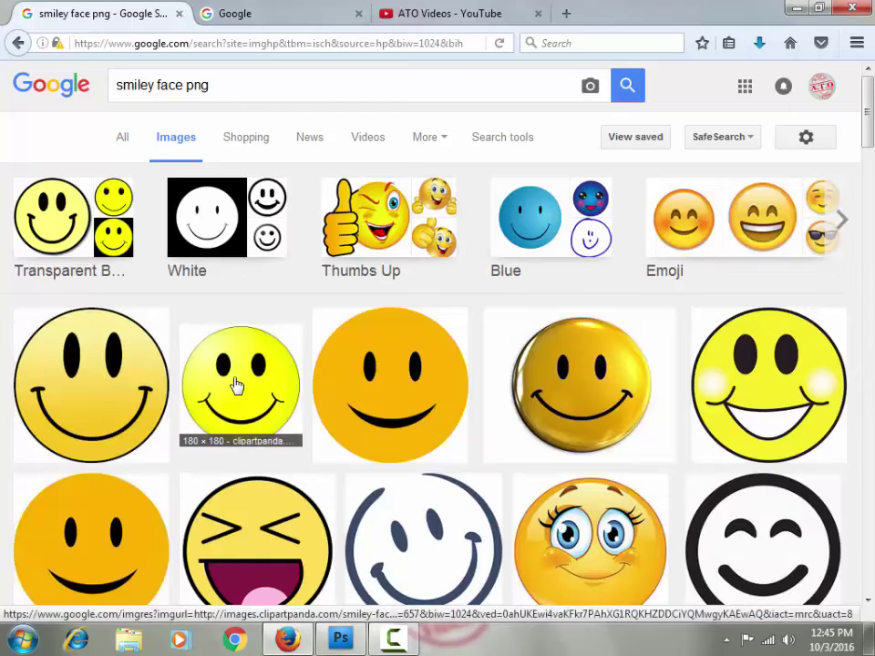
pyautogui.scroll(-2, 236, 385)
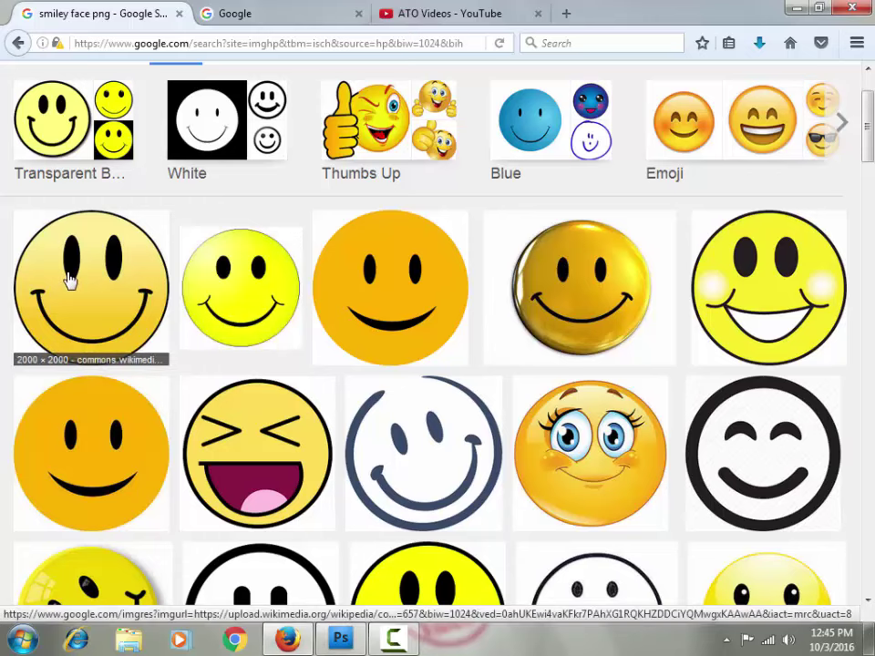
# Save the yellow smiley to the Desktop as smiley-face-png-Smiley_Face PNG and close the tab.
pyautogui.click(230, 290)
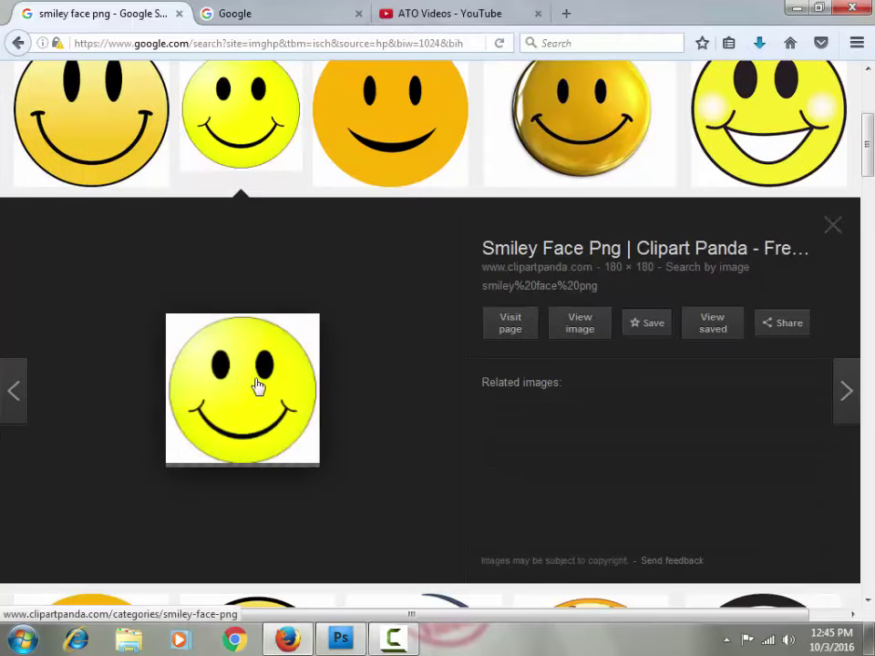
pyautogui.rightClick(225, 366)
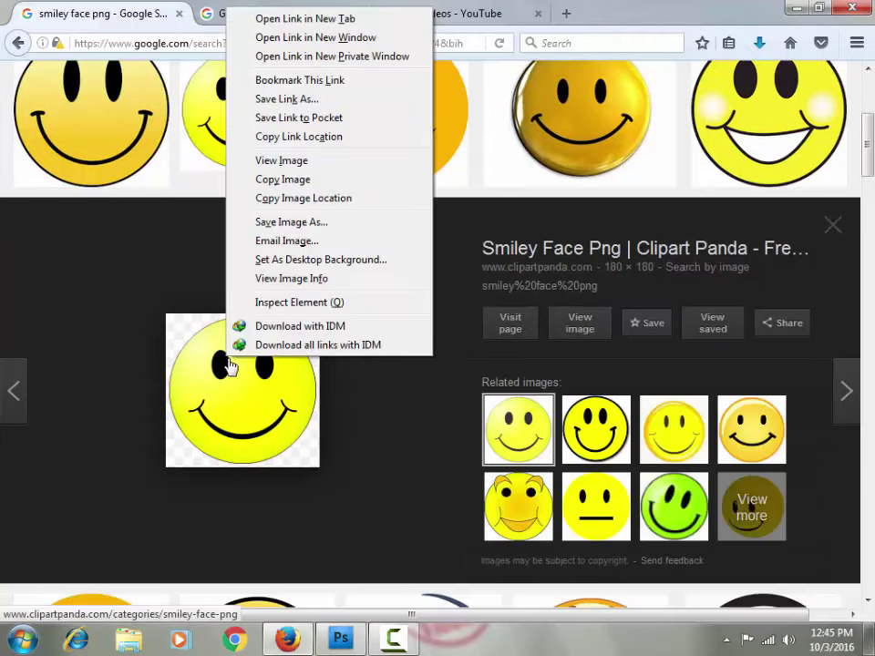
pyautogui.click(303, 225)
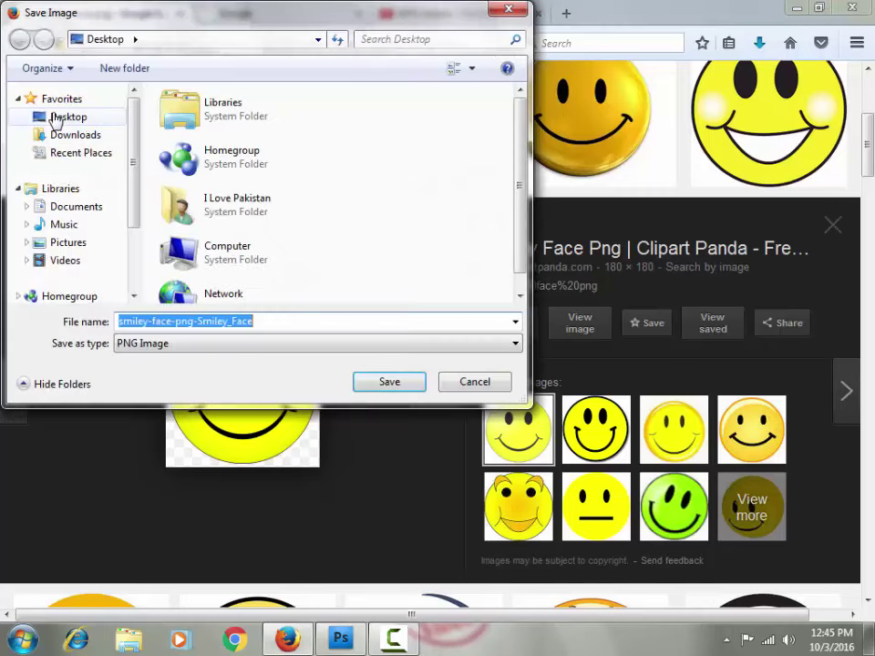
pyautogui.click(56, 118)
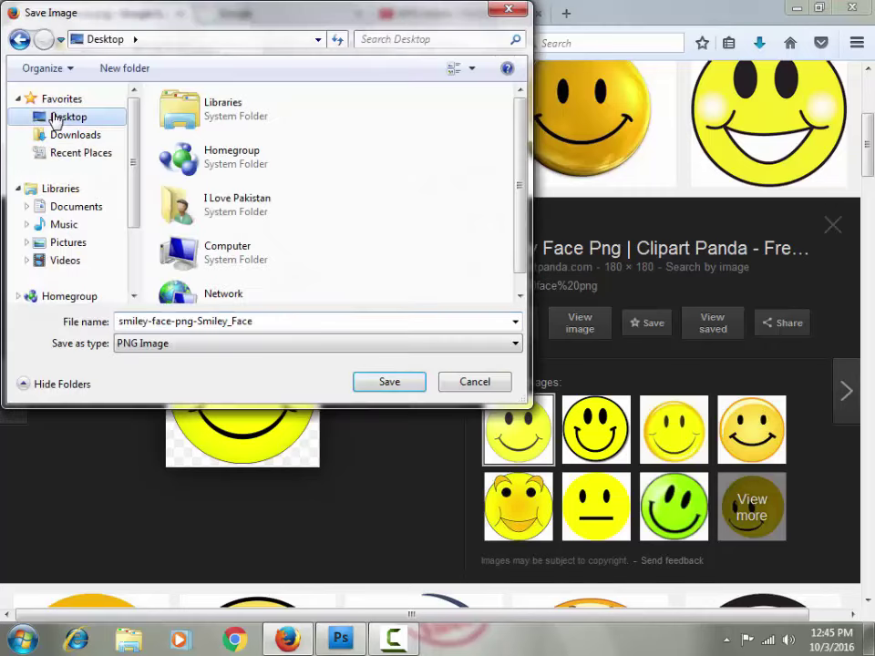
pyautogui.click(390, 383)
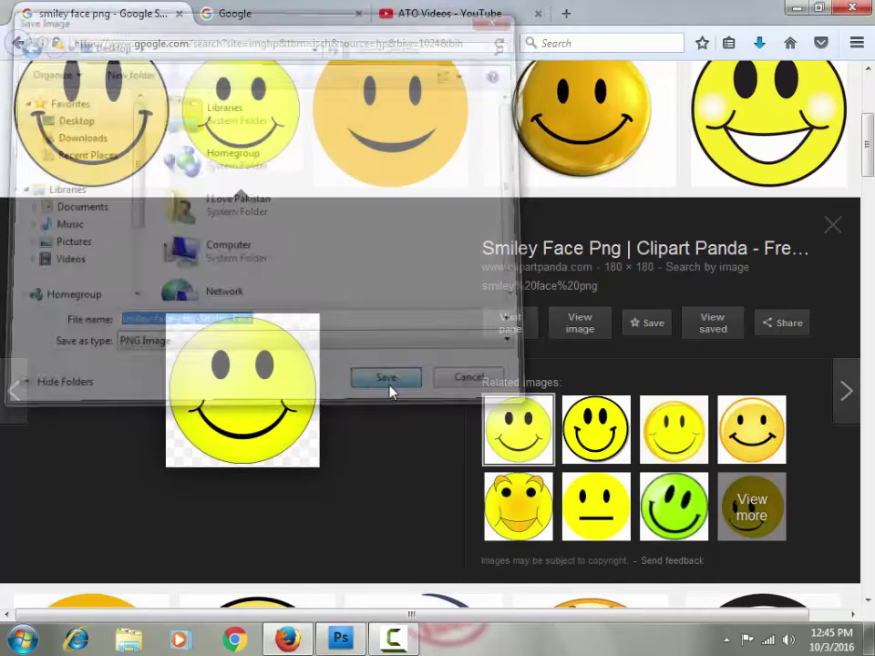
pyautogui.click(179, 15)
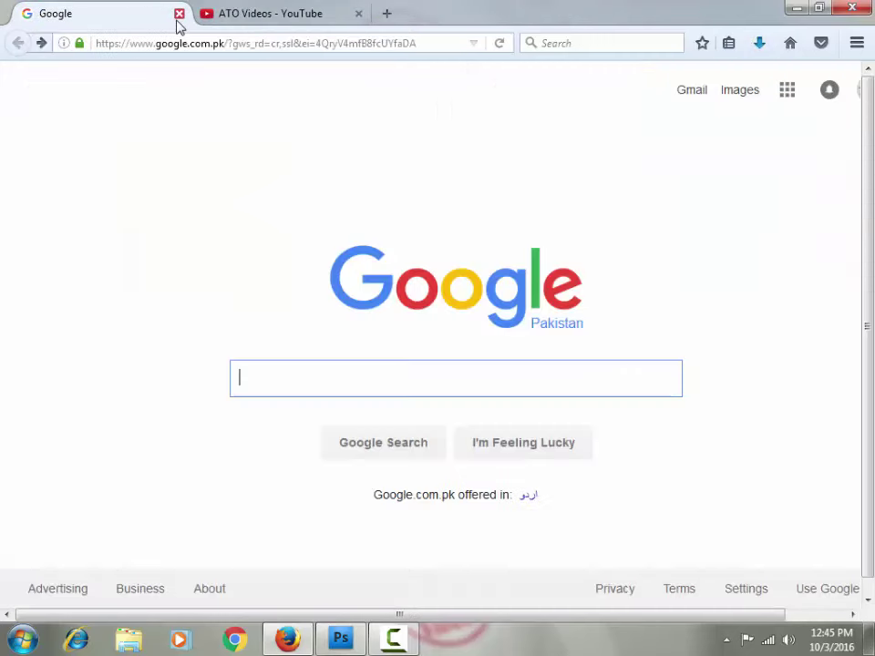
pyautogui.click(802, 7)
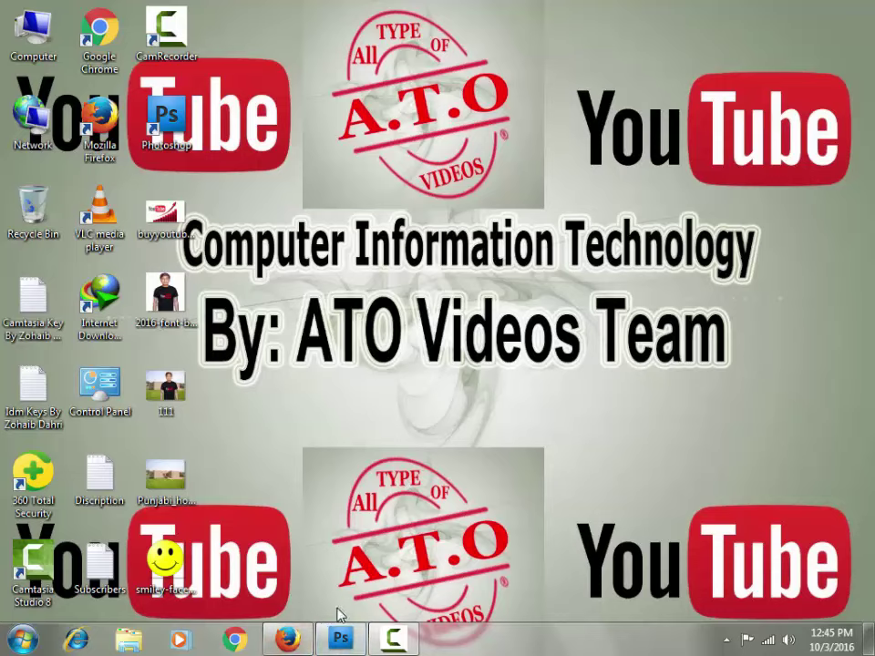
pyautogui.click(340, 638)
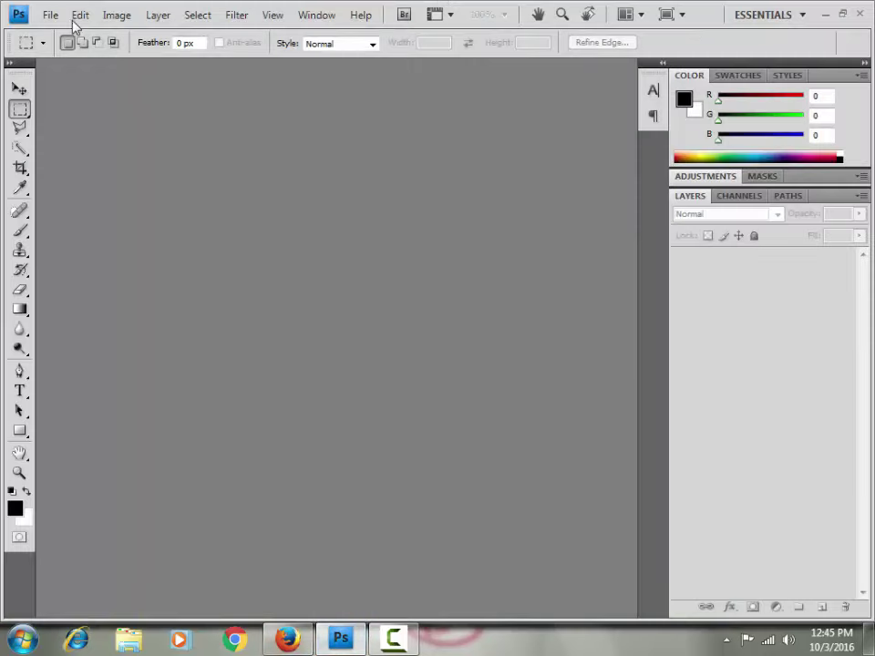
pyautogui.click(50, 15)
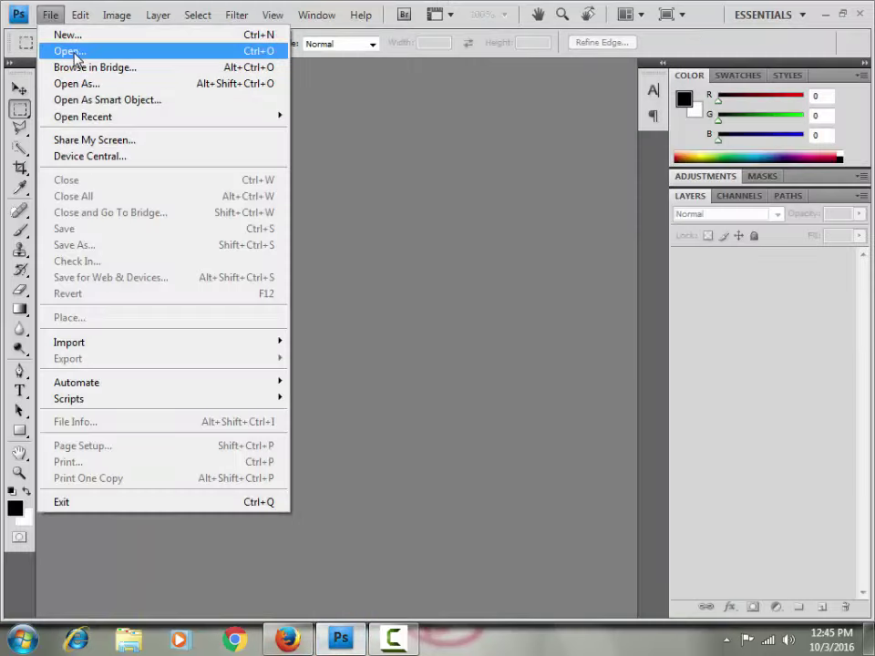
pyautogui.click(75, 54)
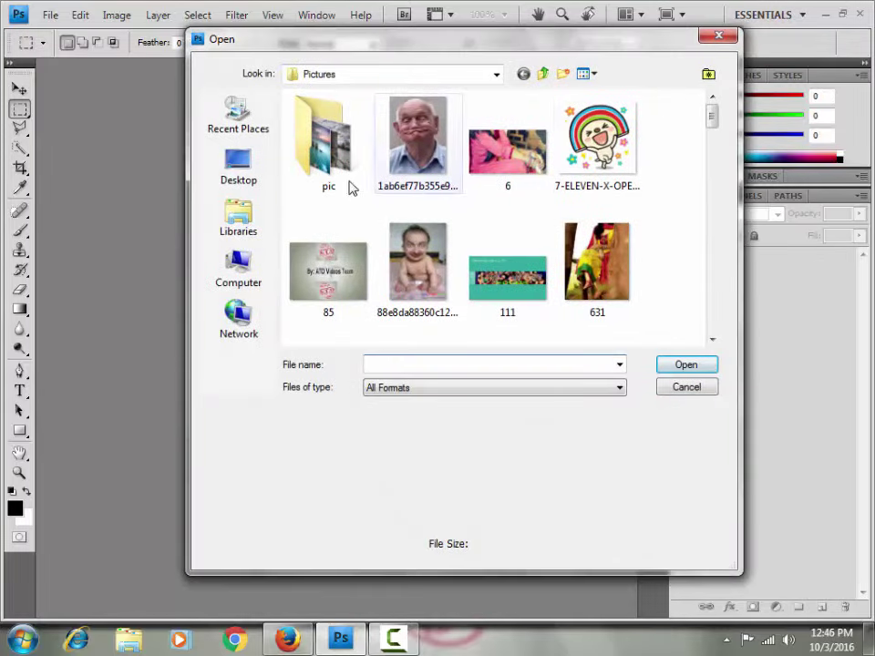
pyautogui.click(231, 171)
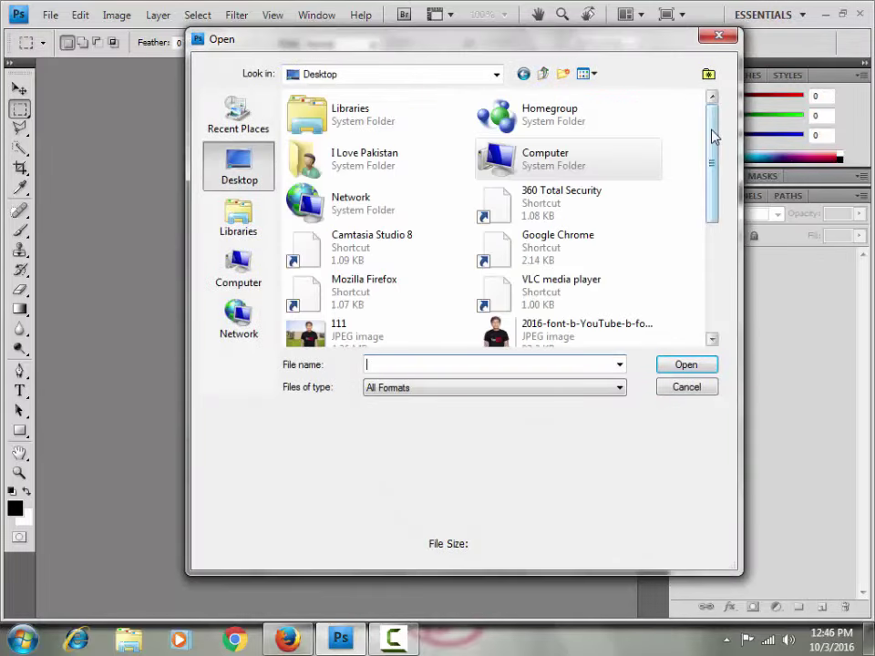
pyautogui.moveTo(713, 135); pyautogui.dragTo(710, 247)
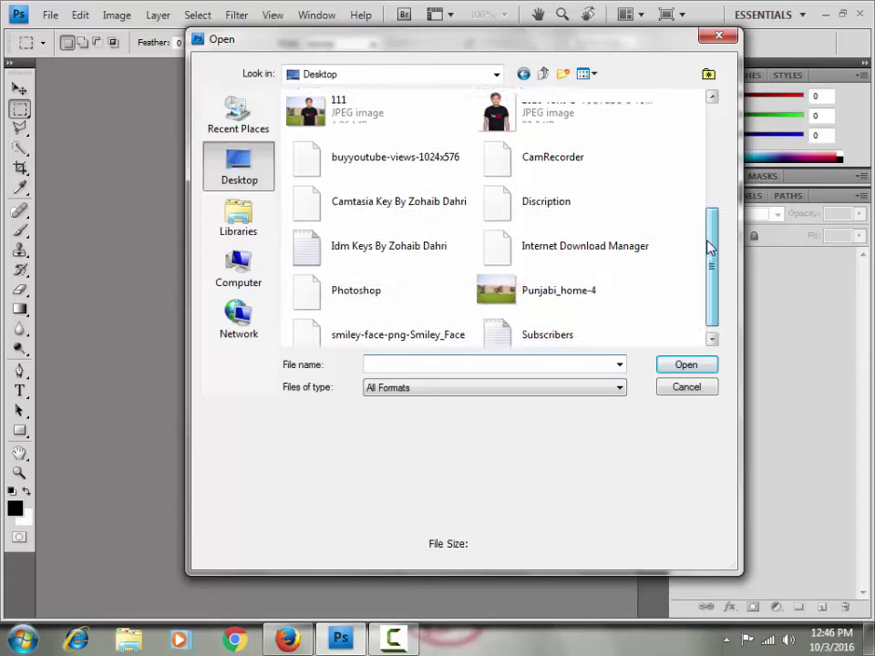
pyautogui.click(726, 39)
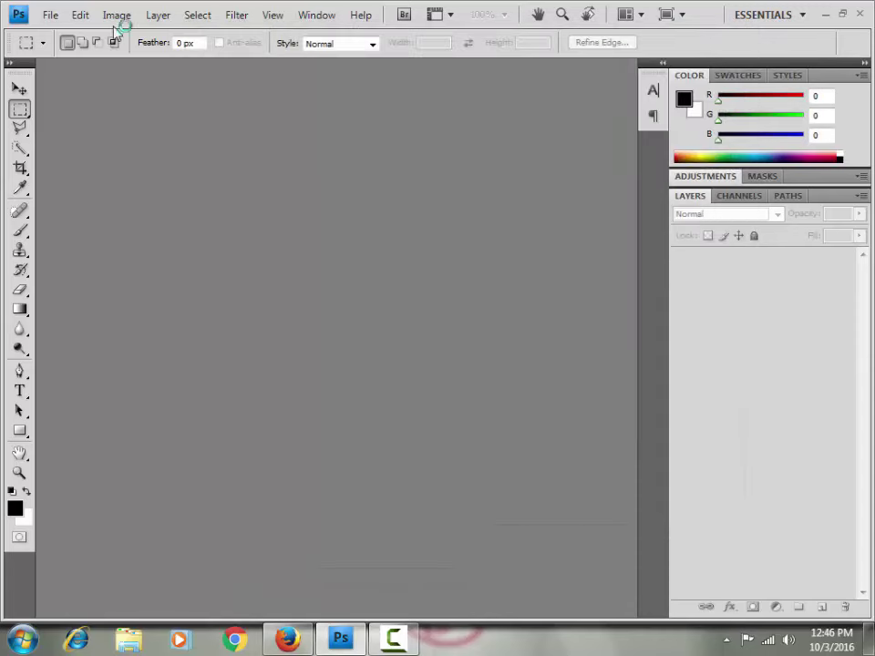
# Create a white 7 × 5 inch, 72 ppi document and convert its Background to Layer 0.
pyautogui.click(50, 14)
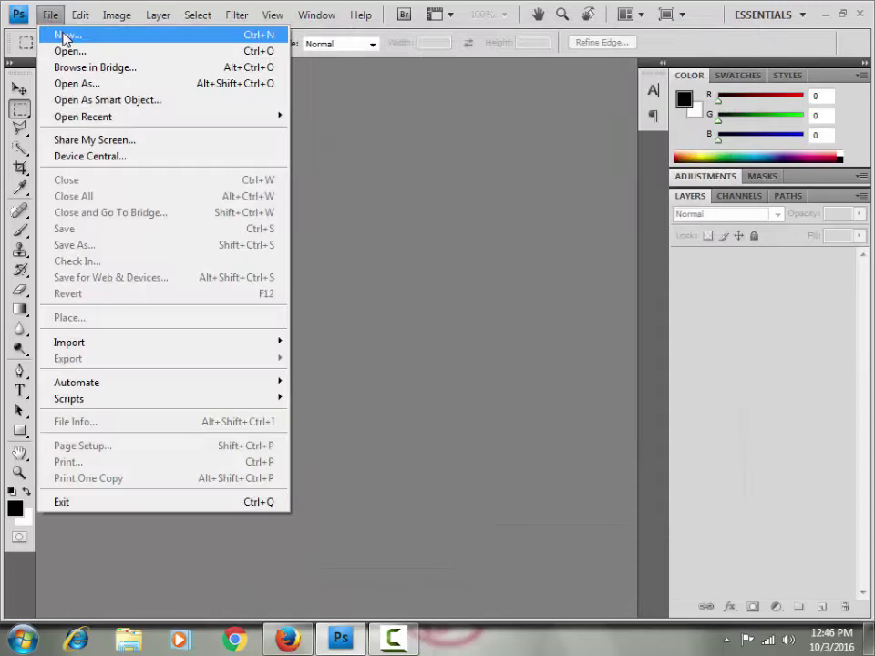
pyautogui.click(64, 36)
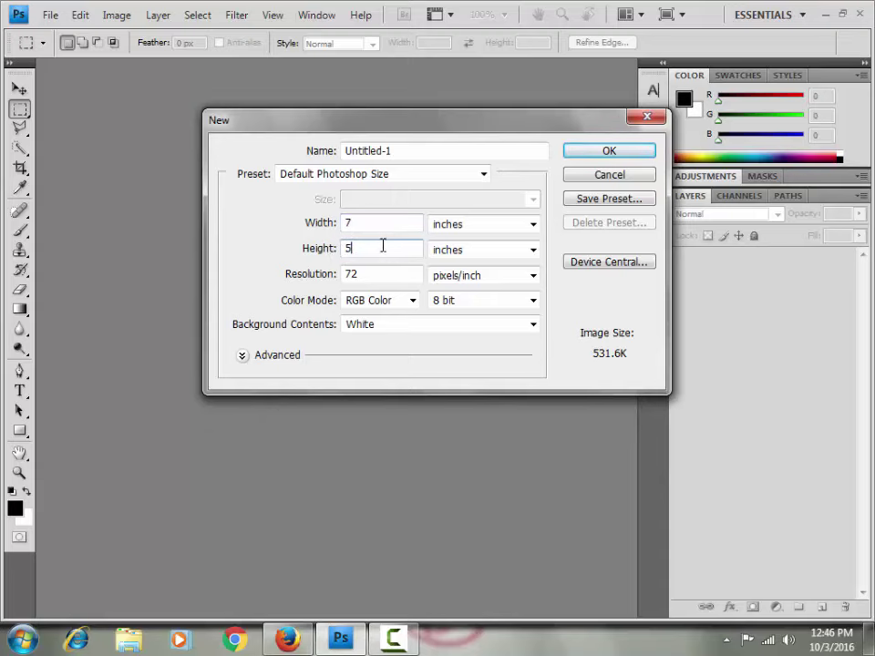
pyautogui.click(577, 155)
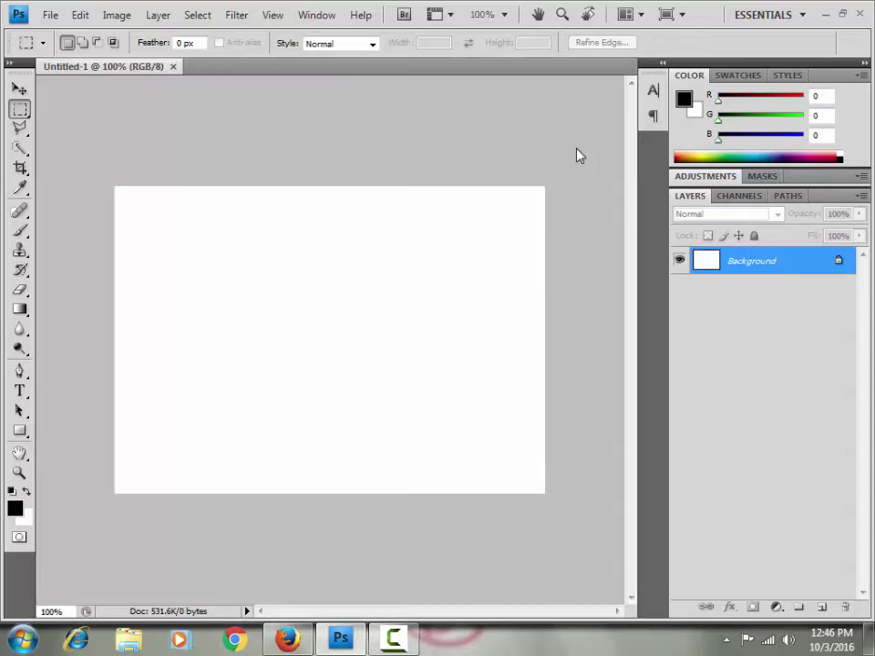
pyautogui.doubleClick(772, 262)
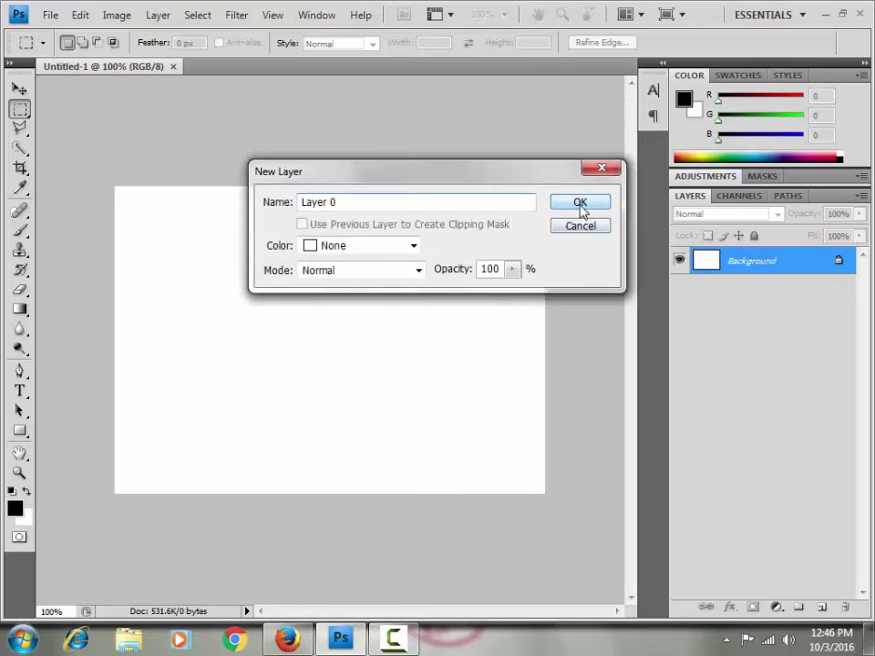
pyautogui.click(579, 202)
# Open buyyoutube-views-1024x576.jpg from the Desktop.
pyautogui.click(52, 17)
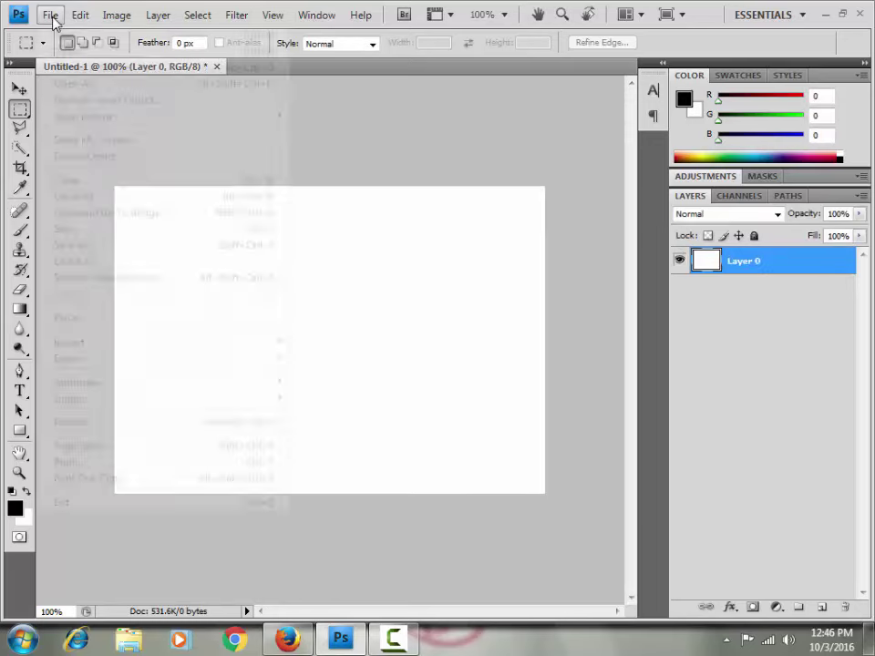
pyautogui.click(81, 49)
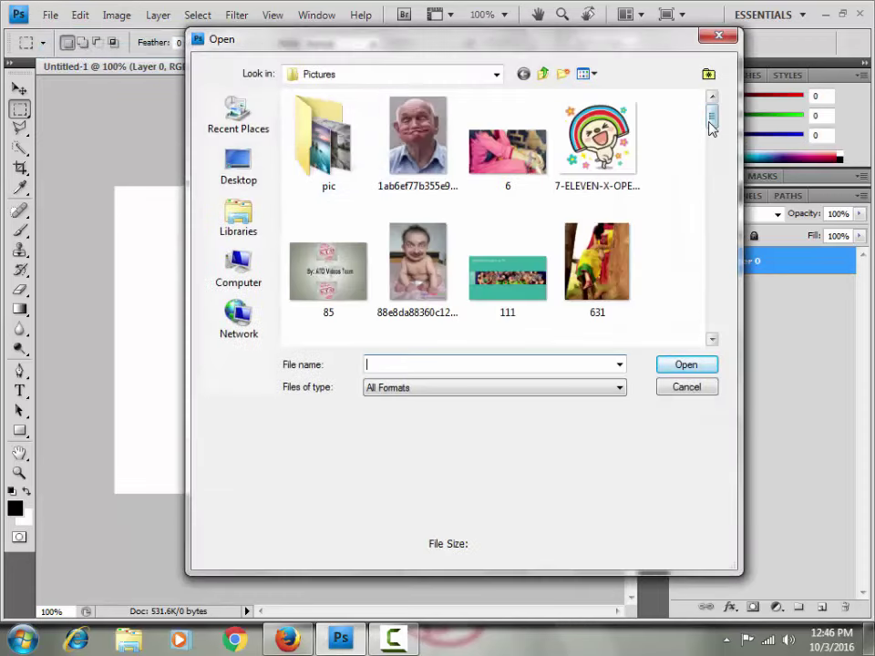
pyautogui.moveTo(711, 128)
pyautogui.mouseDown()
pyautogui.moveTo(703, 285)
pyautogui.moveTo(714, 254)
pyautogui.mouseUp()
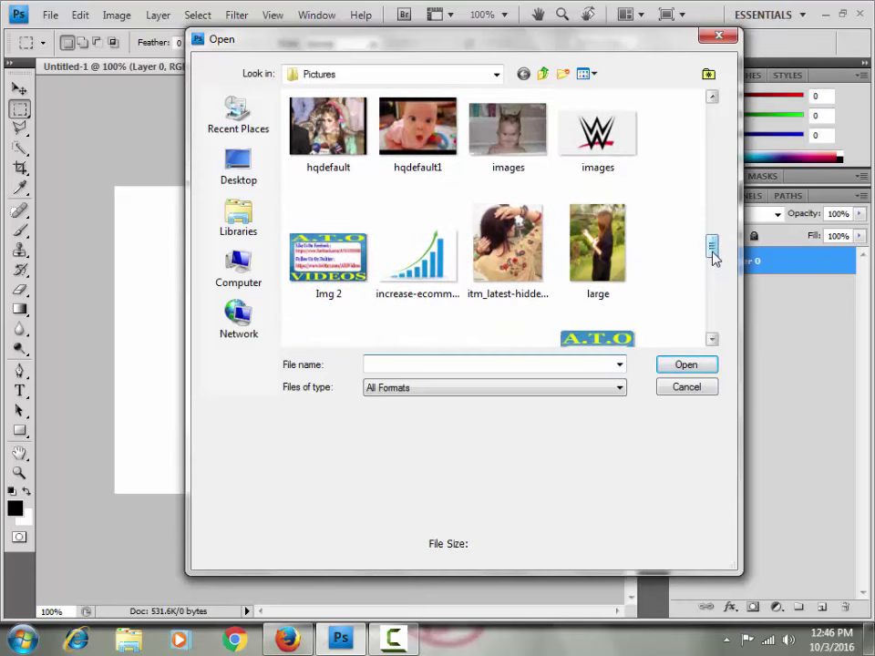
pyautogui.click(415, 257)
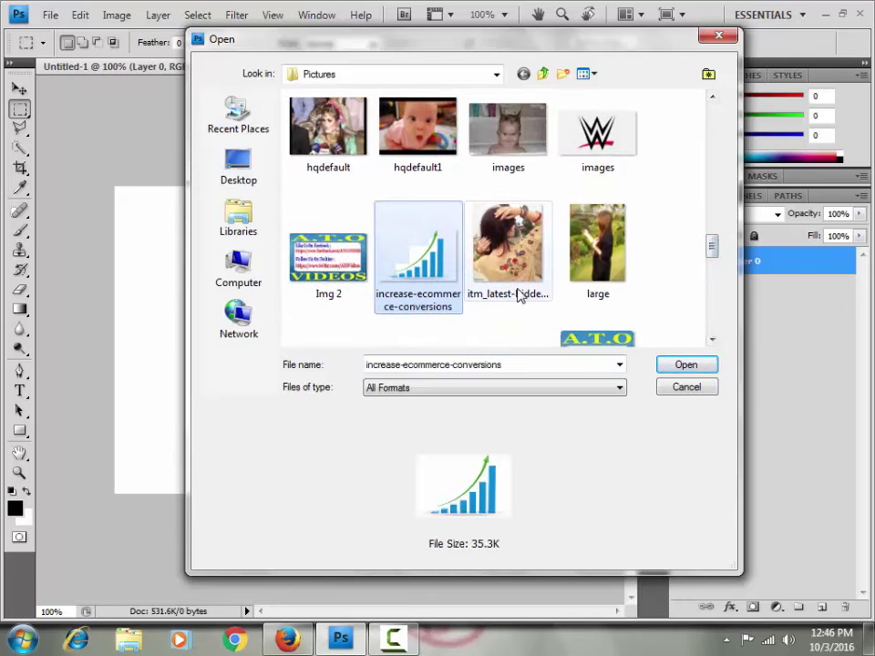
pyautogui.scroll(-2, 519, 294)
pyautogui.scroll(-2, 520, 293)
pyautogui.scroll(-2, 519, 294)
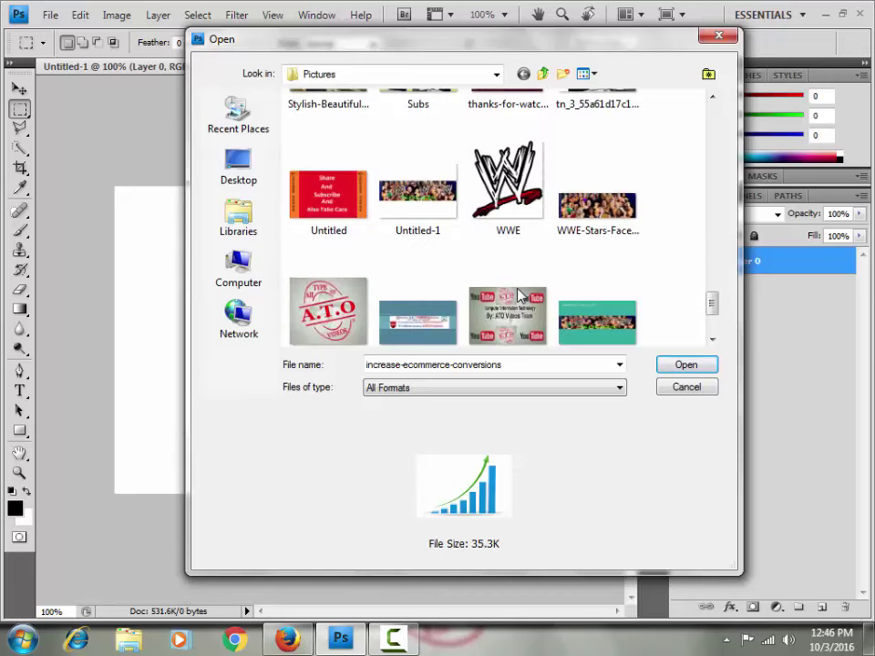
pyautogui.scroll(-2, 517, 295)
pyautogui.scroll(2, 519, 293)
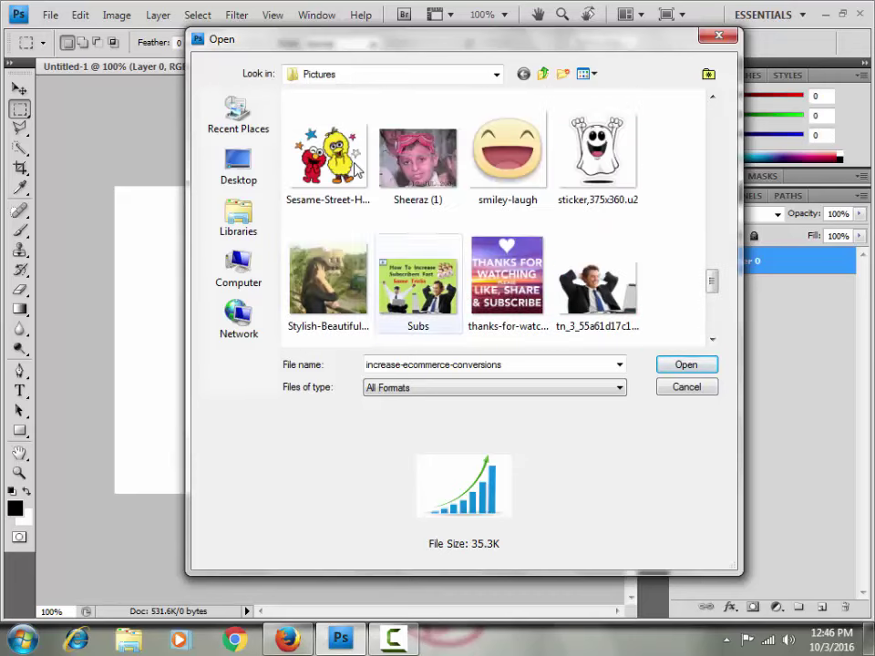
pyautogui.click(231, 173)
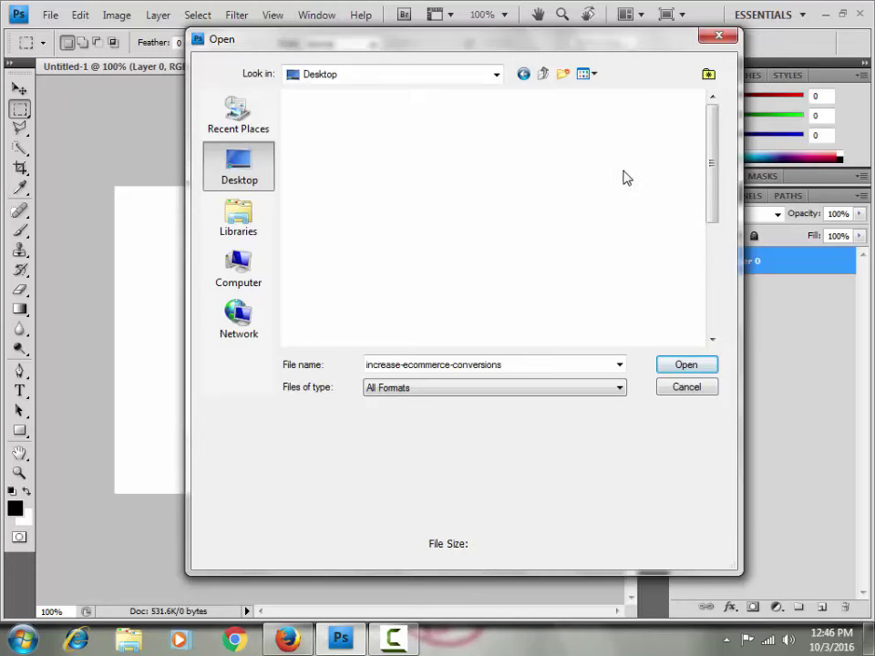
pyautogui.scroll(-3, 671, 179)
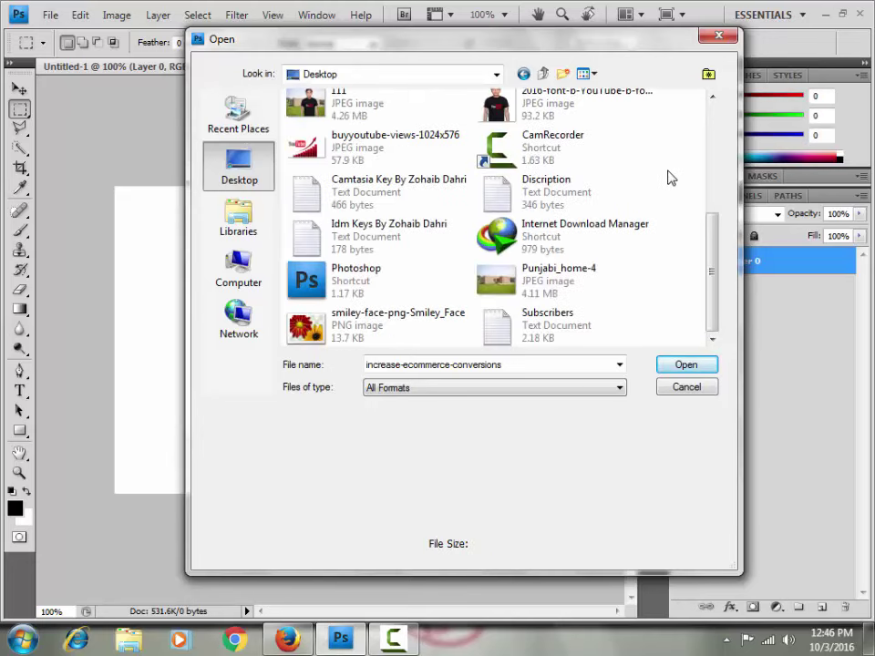
pyautogui.click(382, 150)
pyautogui.click(709, 364)
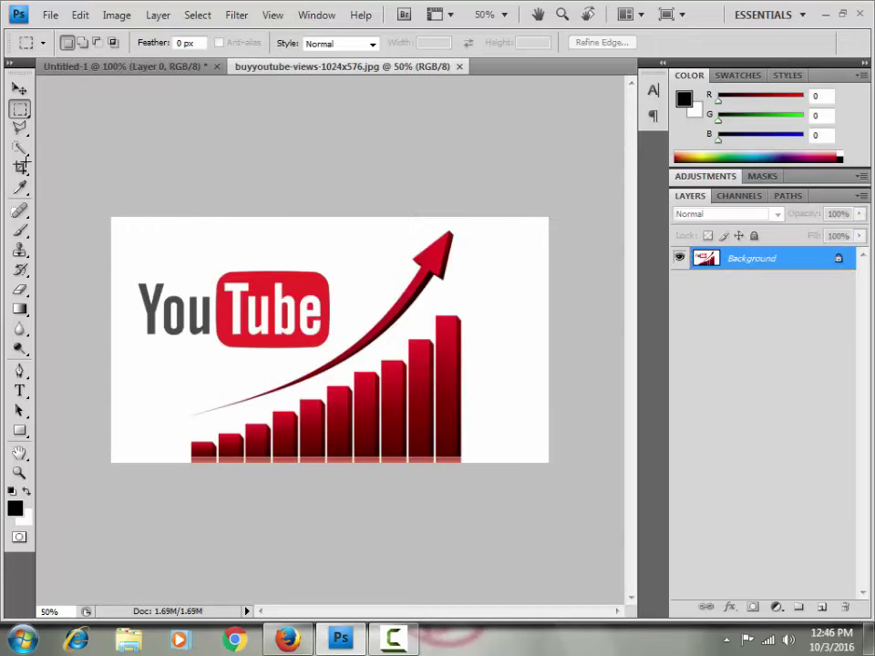
# Convert the chart image's locked Background to Layer 0, undo a test move, and select all.
pyautogui.click(19, 88)
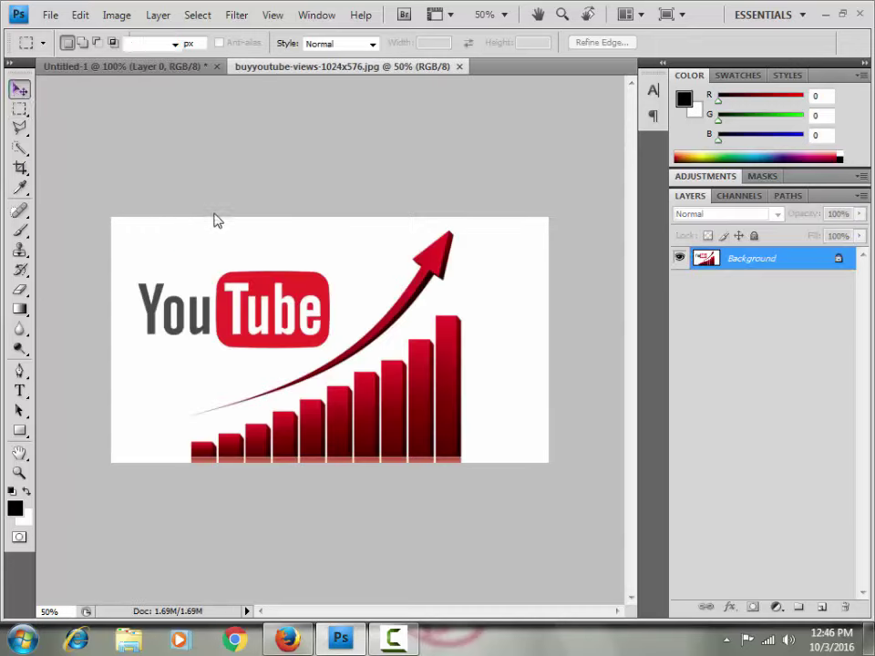
pyautogui.moveTo(376, 440); pyautogui.dragTo(458, 392)
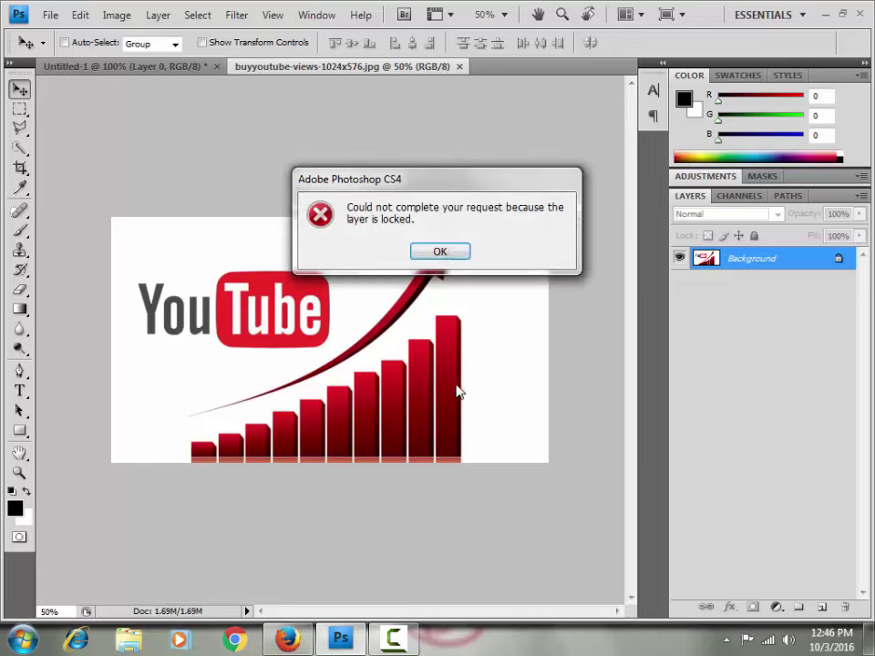
pyautogui.click(439, 252)
pyautogui.doubleClick(729, 263)
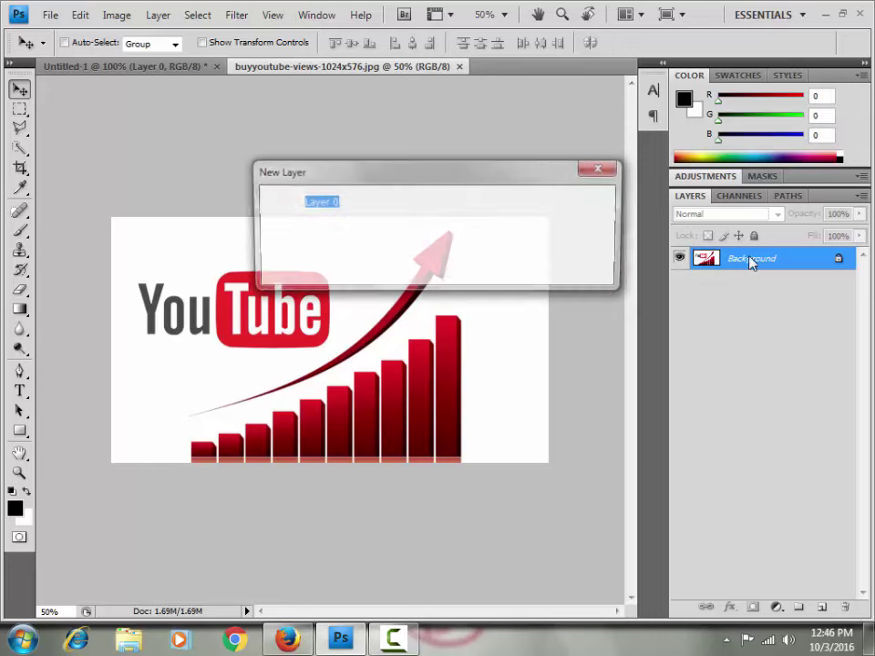
pyautogui.click(581, 207)
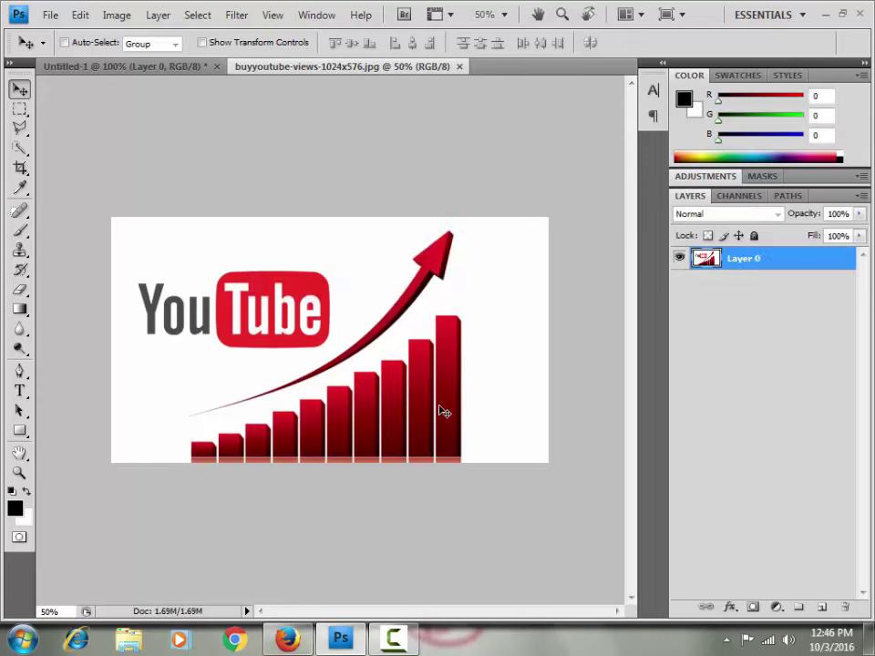
pyautogui.moveTo(397, 362); pyautogui.dragTo(346, 374)
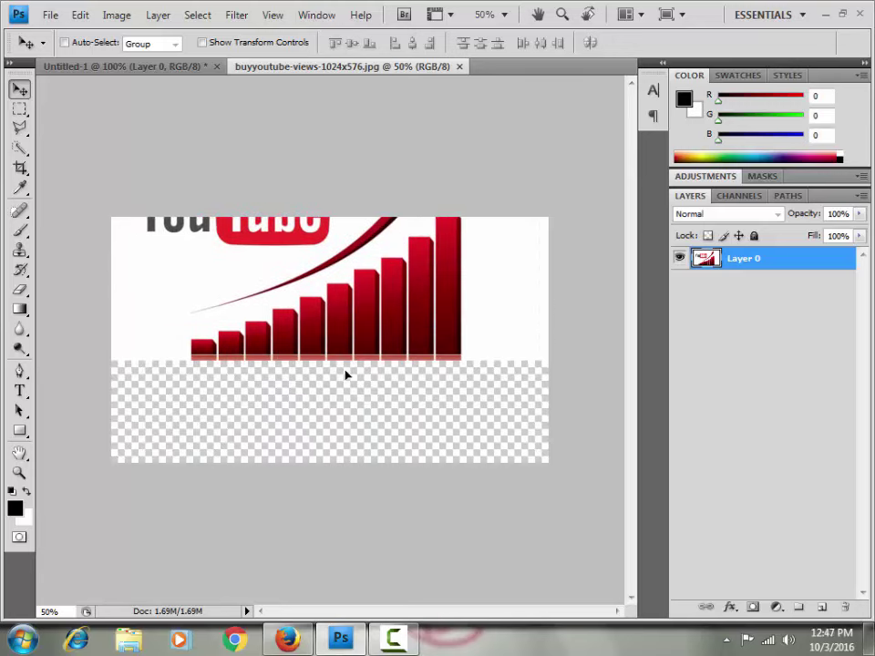
pyautogui.hotkey('ctrl', 'z')
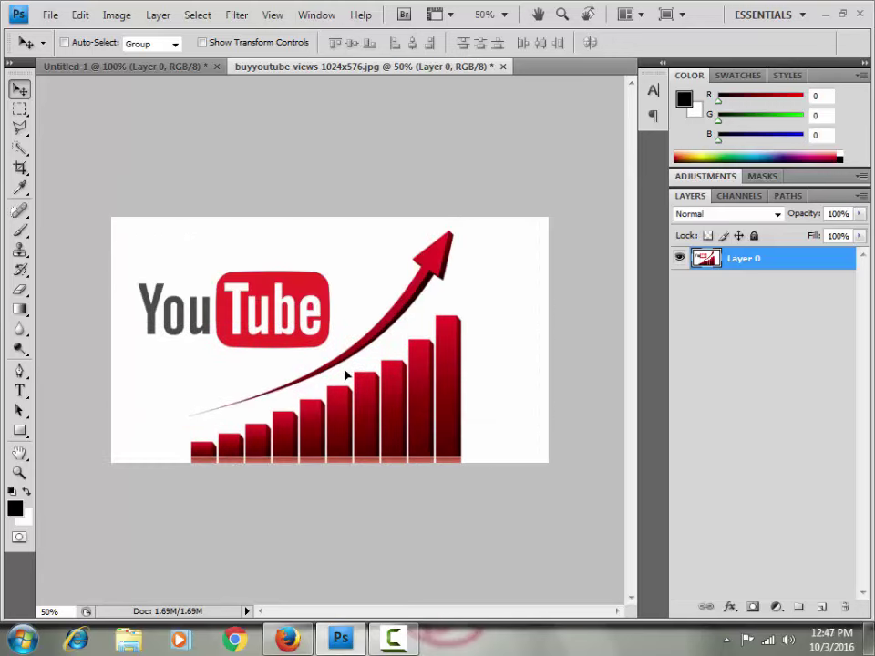
pyautogui.hotkey('ctrl', 'a')
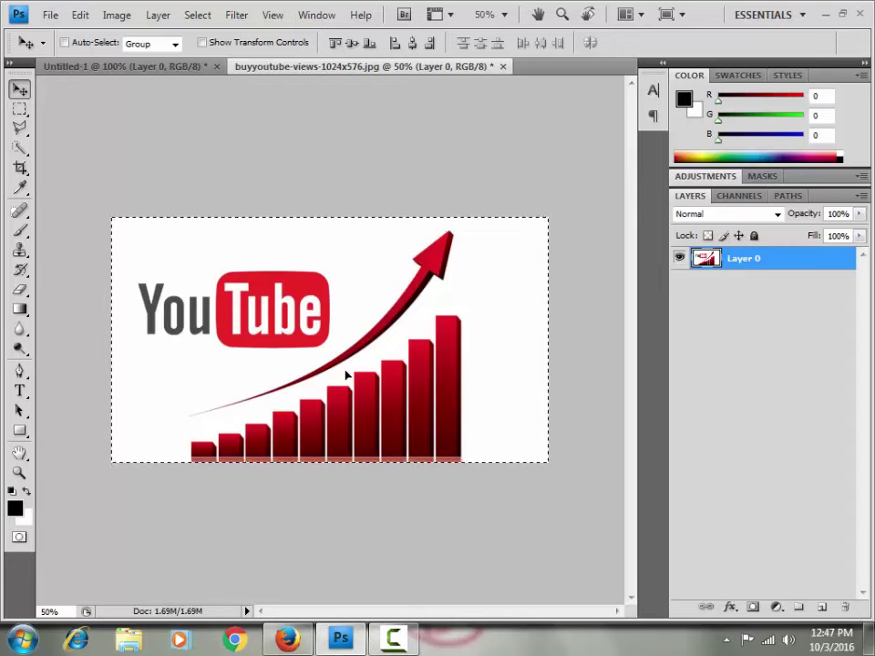
# Paste the YouTube growth chart into Untitled-1.
pyautogui.click(150, 68)
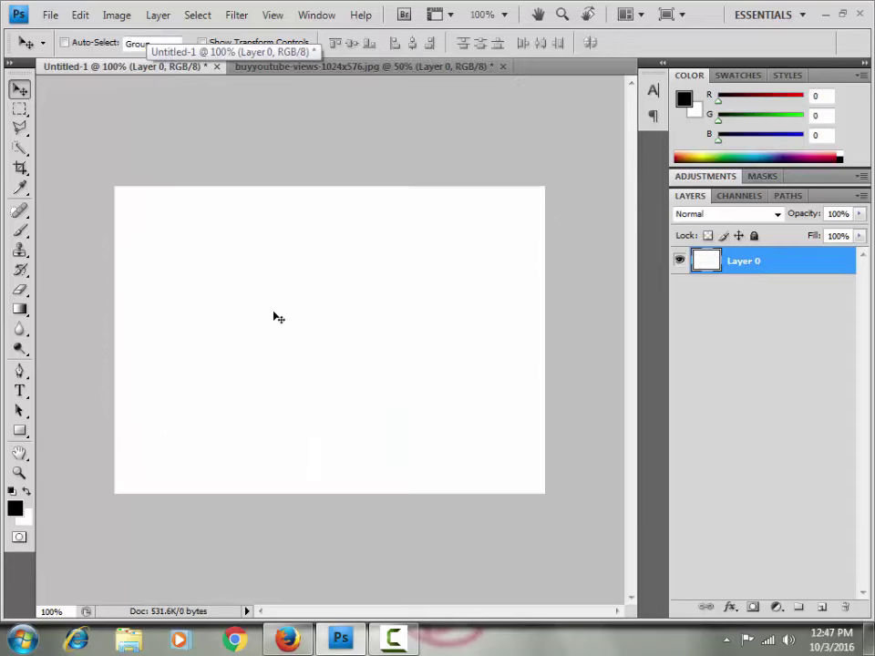
pyautogui.hotkey('ctrl', 'v')
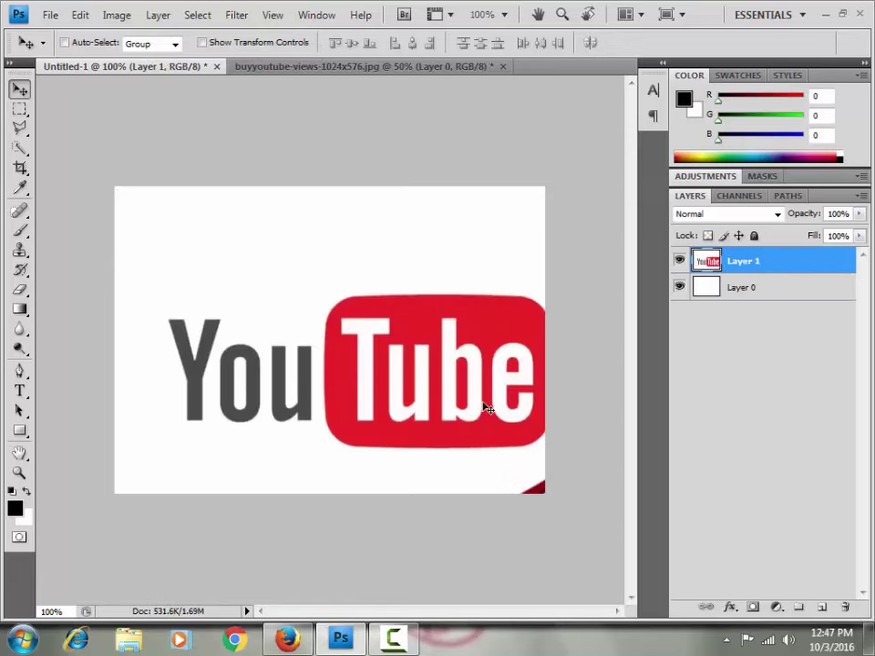
pyautogui.moveTo(411, 331); pyautogui.dragTo(320, 227)
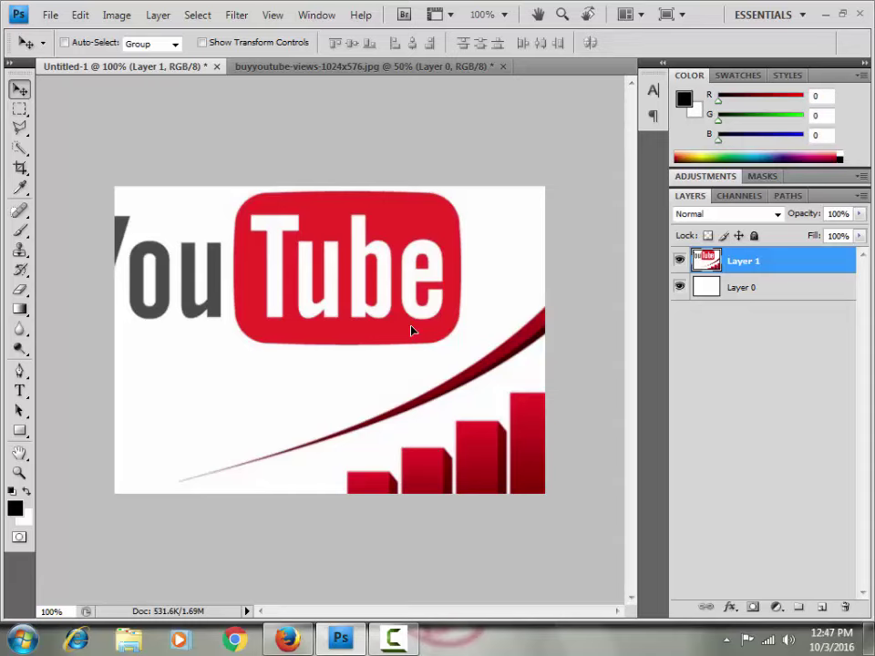
# Scale the chart to about 26% and commit it in the lower-right corner.
pyautogui.hotkey('ctrl', 't')
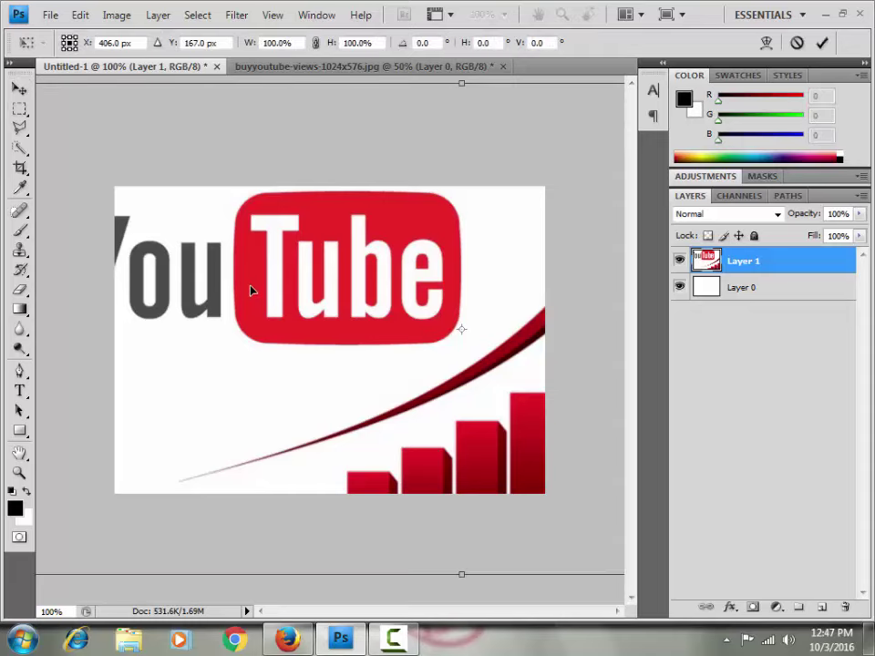
pyautogui.moveTo(427, 304); pyautogui.dragTo(612, 322)
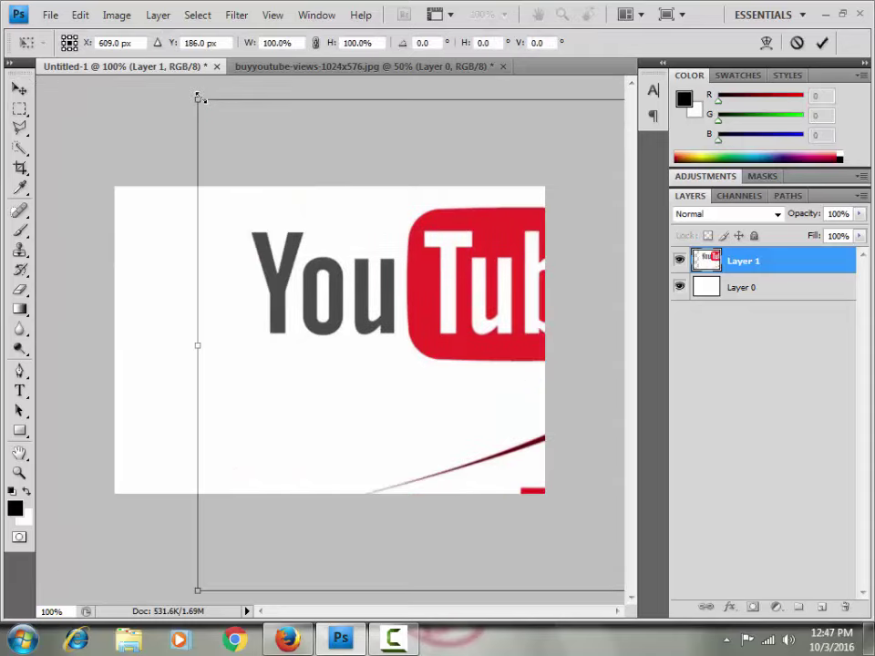
pyautogui.moveTo(198, 98)
pyautogui.mouseDown()
pyautogui.moveTo(423, 346)
pyautogui.moveTo(176, 136)
pyautogui.moveTo(459, 201)
pyautogui.moveTo(496, 219)
pyautogui.mouseUp()
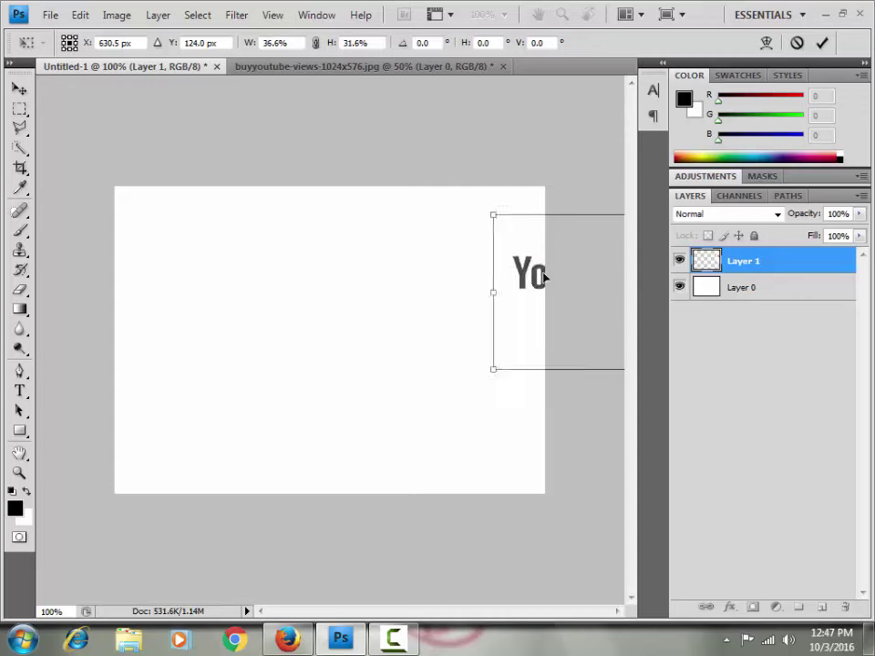
pyautogui.moveTo(544, 276); pyautogui.dragTo(217, 231)
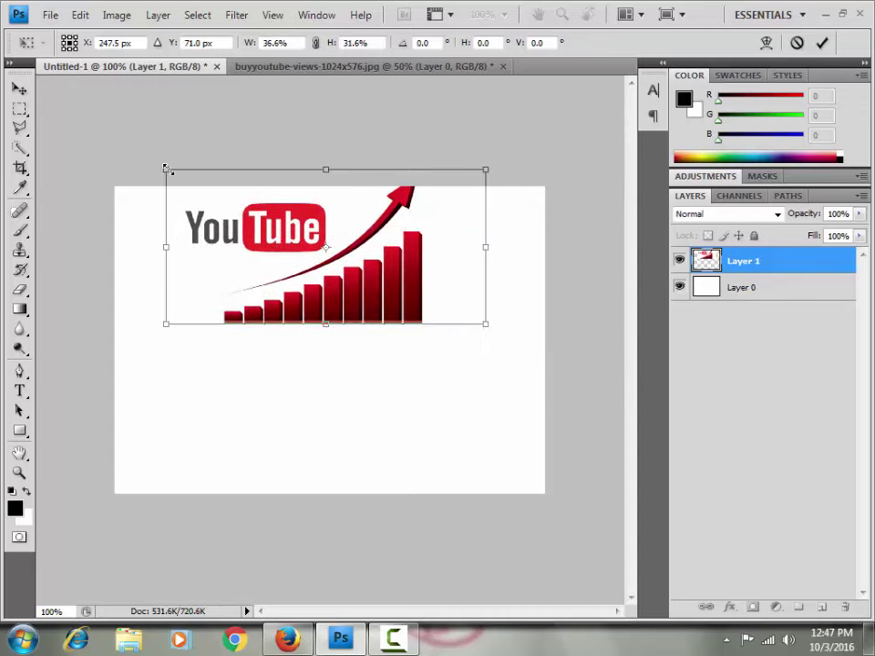
pyautogui.moveTo(166, 168)
pyautogui.mouseDown()
pyautogui.moveTo(205, 160)
pyautogui.moveTo(263, 190)
pyautogui.mouseUp()
pyautogui.moveTo(348, 287)
pyautogui.mouseDown()
pyautogui.moveTo(361, 361)
pyautogui.moveTo(376, 366)
pyautogui.moveTo(395, 429)
pyautogui.moveTo(413, 424)
pyautogui.mouseUp()
pyautogui.click(19, 94)
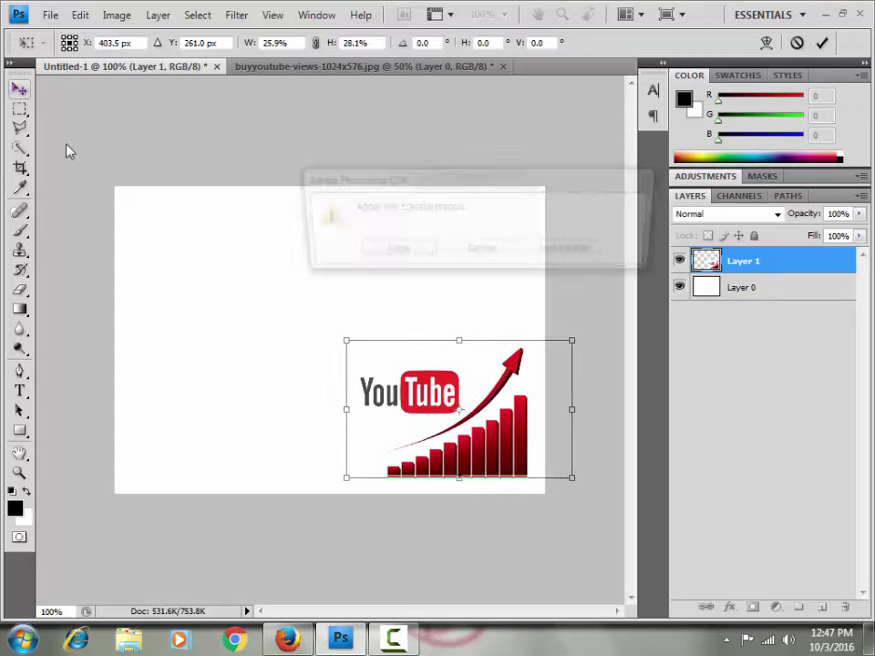
pyautogui.click(409, 252)
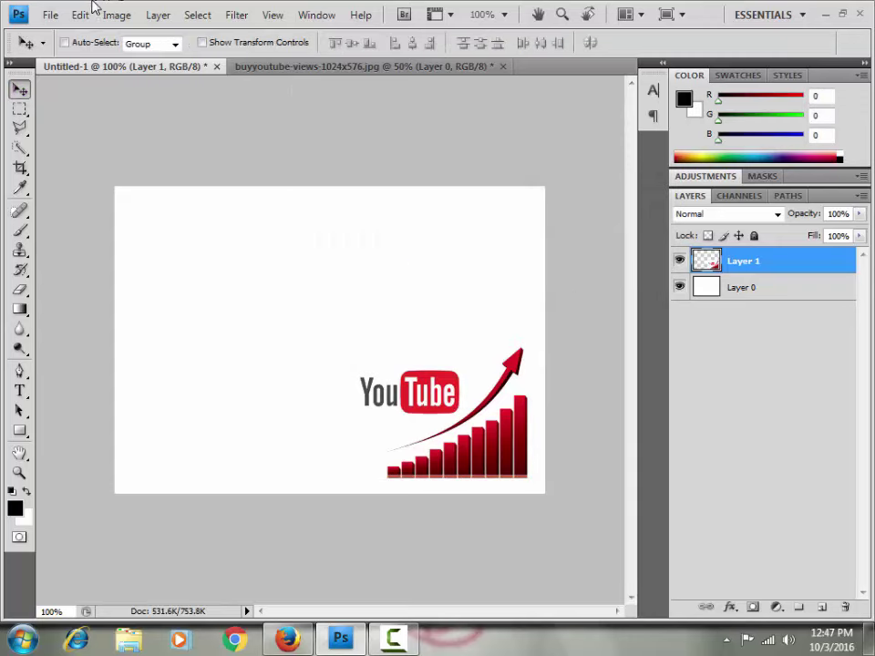
pyautogui.click(52, 16)
# Open the smiley-face PNG and drag it onto Untitled-1 at upper right, then select Layer 0.
pyautogui.click(61, 51)
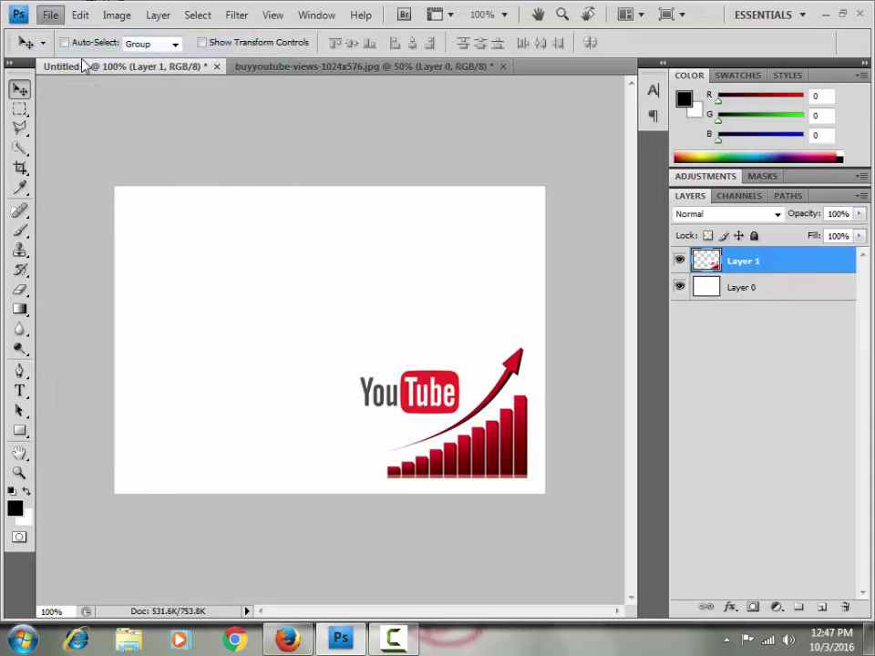
pyautogui.moveTo(713, 164); pyautogui.dragTo(715, 273)
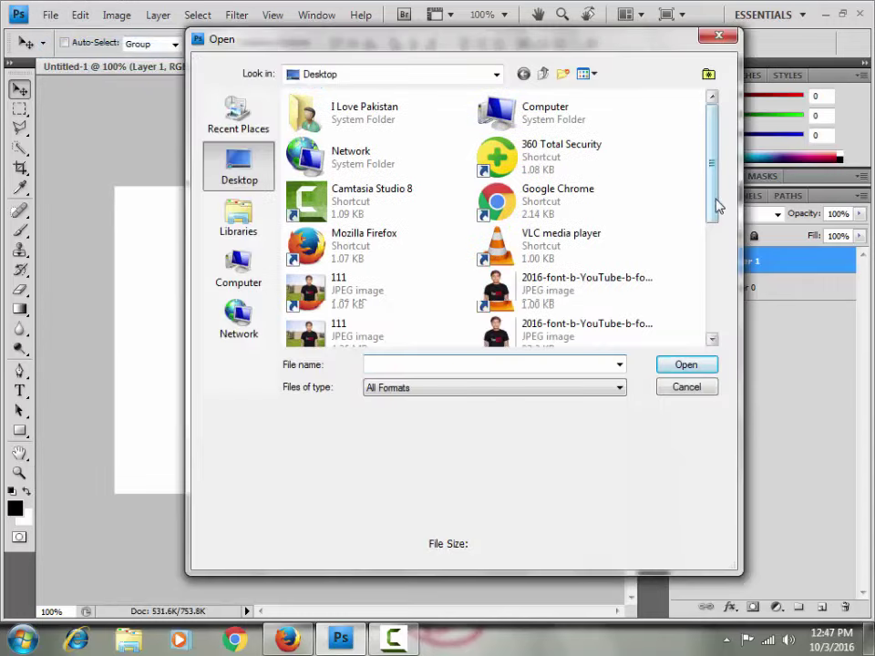
pyautogui.click(422, 328)
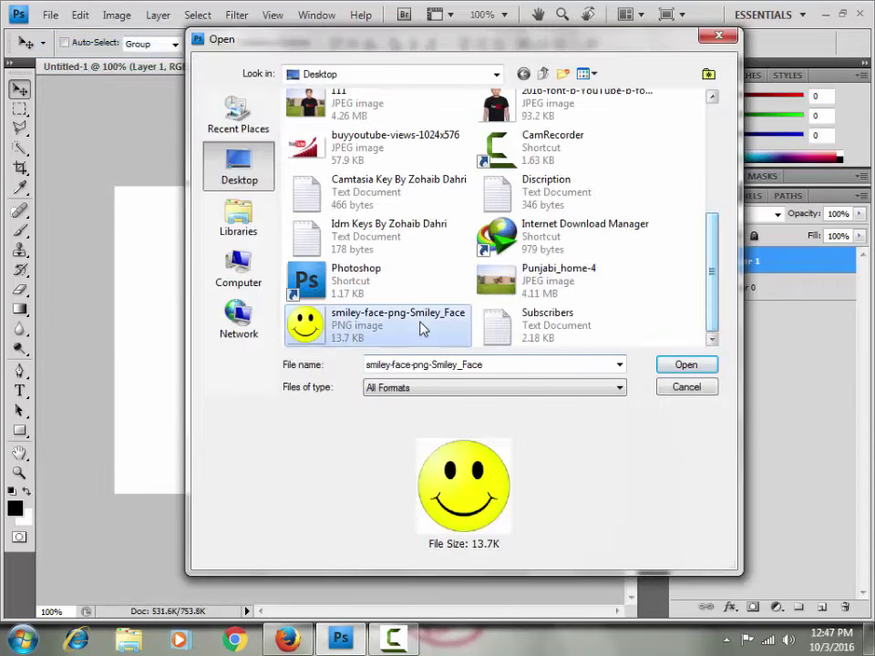
pyautogui.click(686, 364)
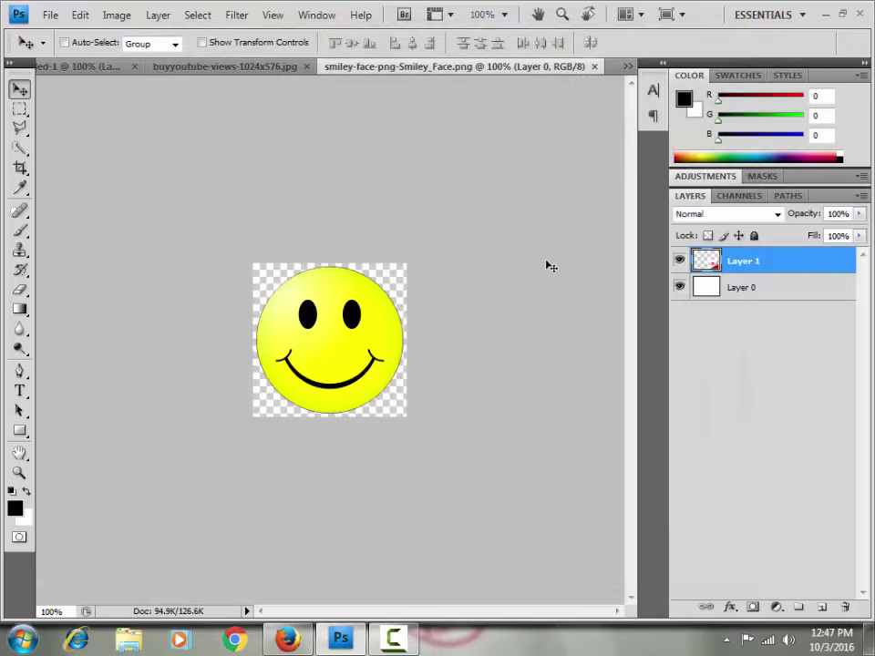
pyautogui.moveTo(171, 244); pyautogui.dragTo(108, 91)
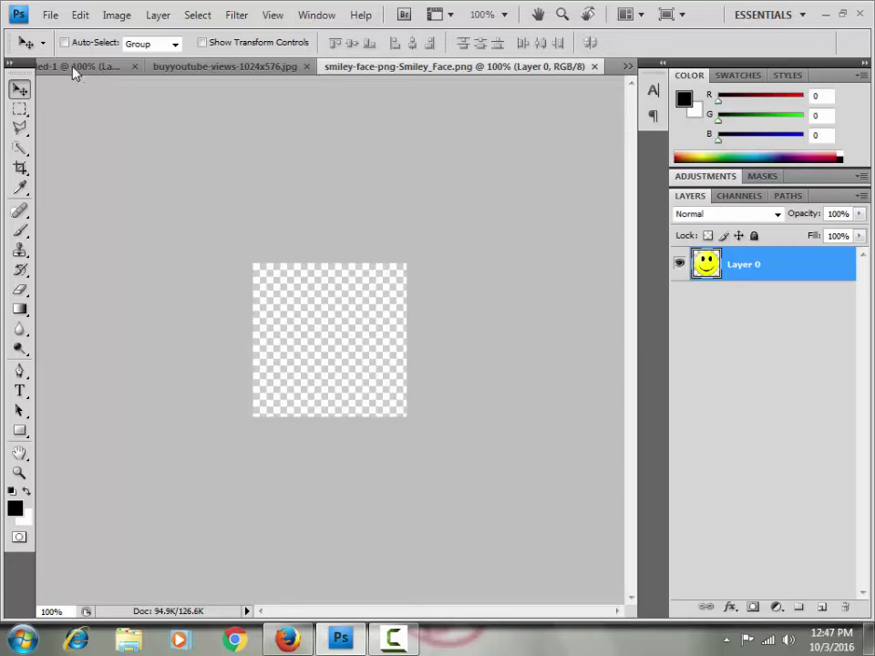
pyautogui.moveTo(104, 75)
pyautogui.mouseDown()
pyautogui.moveTo(377, 246)
pyautogui.moveTo(473, 286)
pyautogui.moveTo(459, 291)
pyautogui.mouseUp()
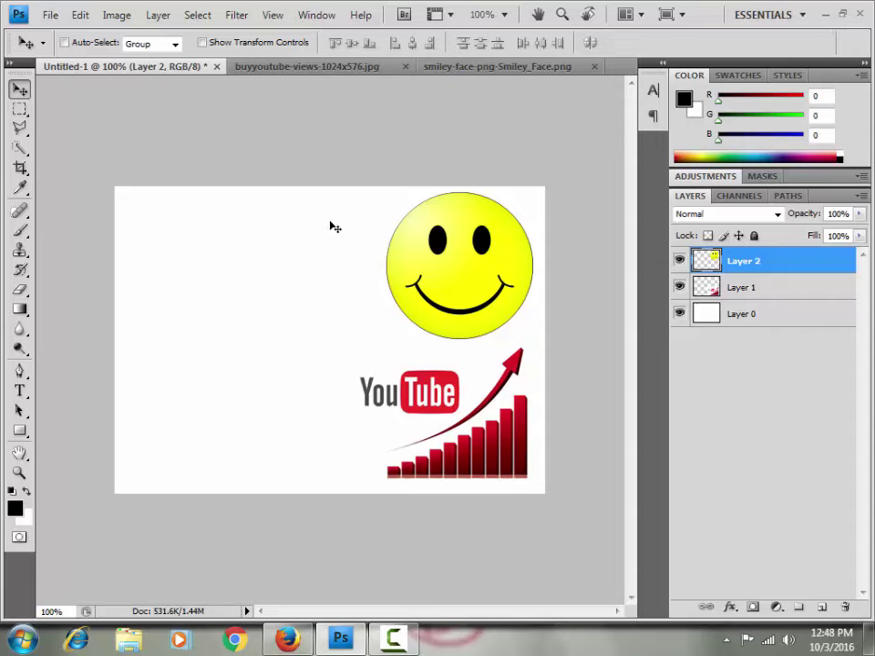
pyautogui.click(730, 320)
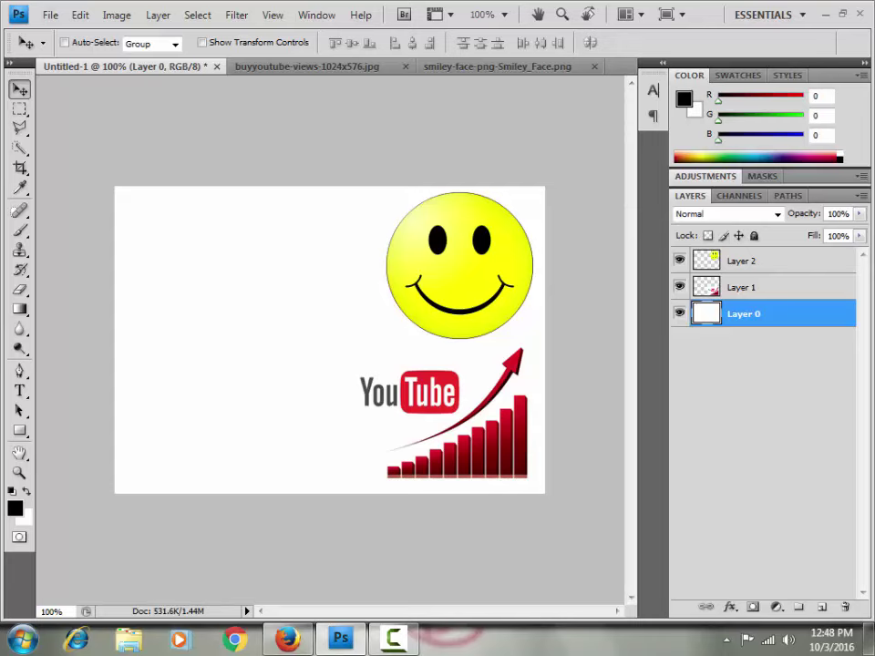
# Select the Brush with light lavender (b5b5f1) as the foreground colour.
pyautogui.click(20, 231)
pyautogui.click(15, 507)
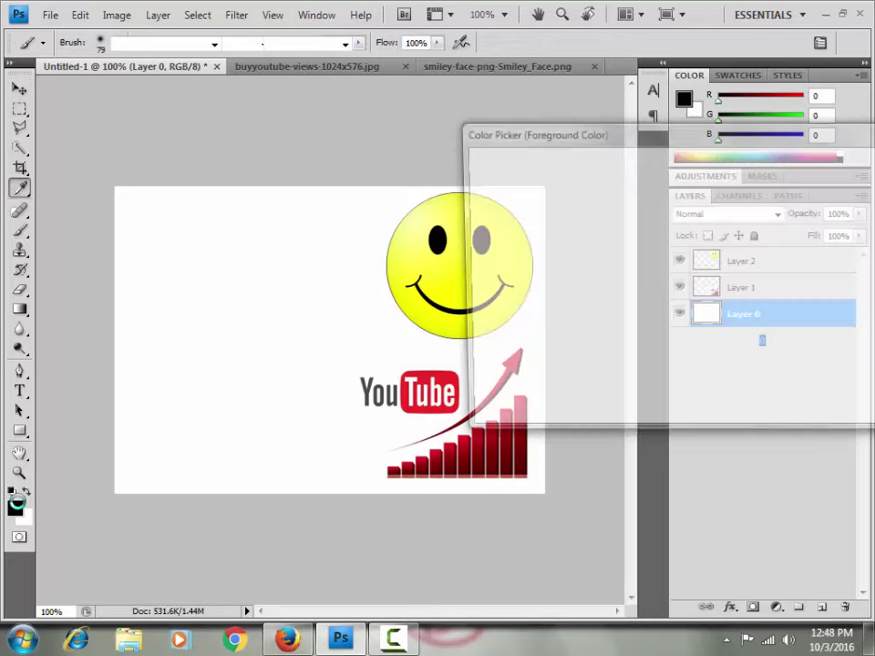
pyautogui.moveTo(532, 249)
pyautogui.mouseDown()
pyautogui.moveTo(534, 178)
pyautogui.moveTo(524, 185)
pyautogui.mouseUp()
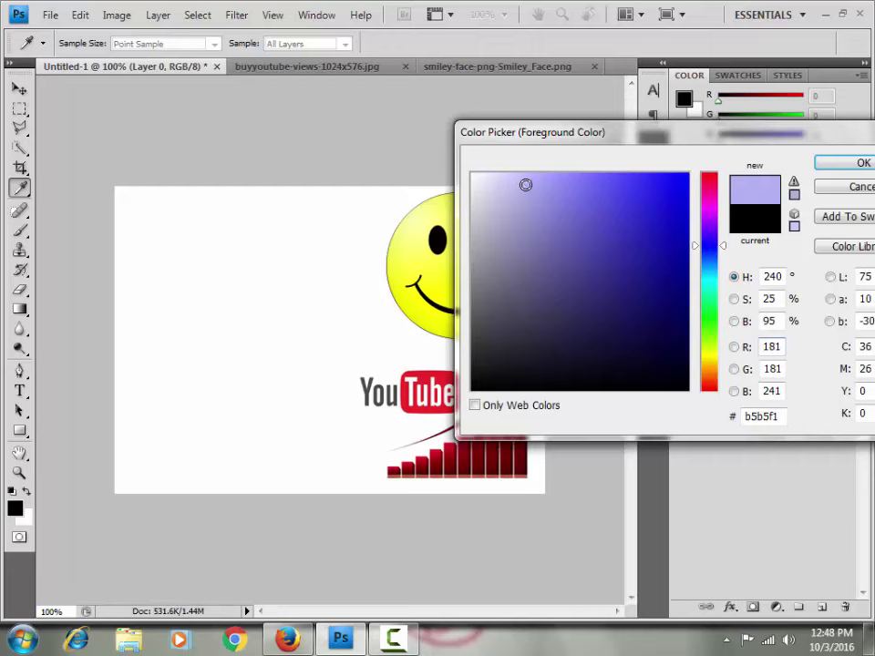
pyautogui.click(841, 164)
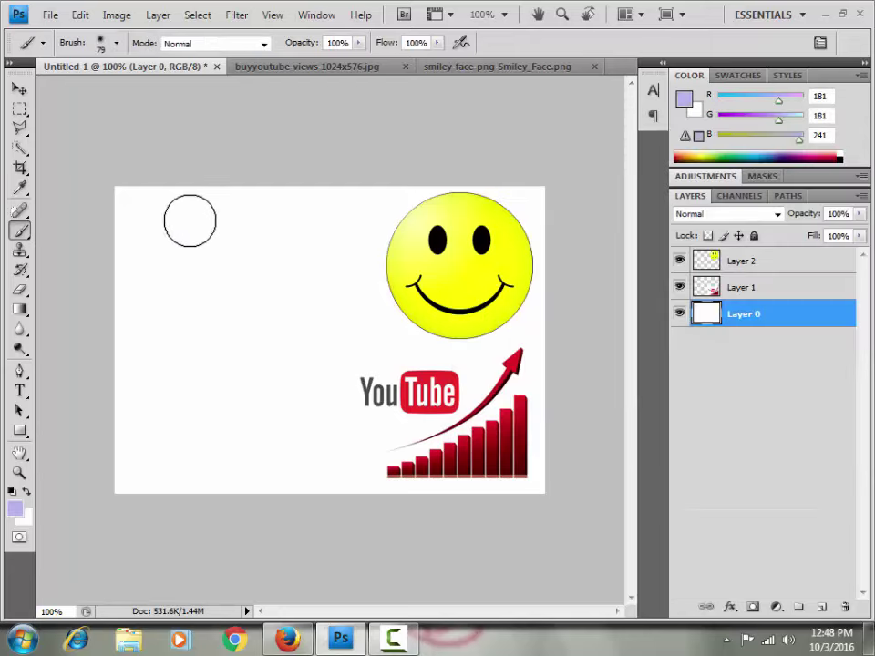
# Brush lavender over Layer 0's white background, leaving a white block behind the chart.
pyautogui.moveTo(192, 220)
pyautogui.mouseDown()
pyautogui.moveTo(116, 207)
pyautogui.moveTo(364, 186)
pyautogui.mouseUp()
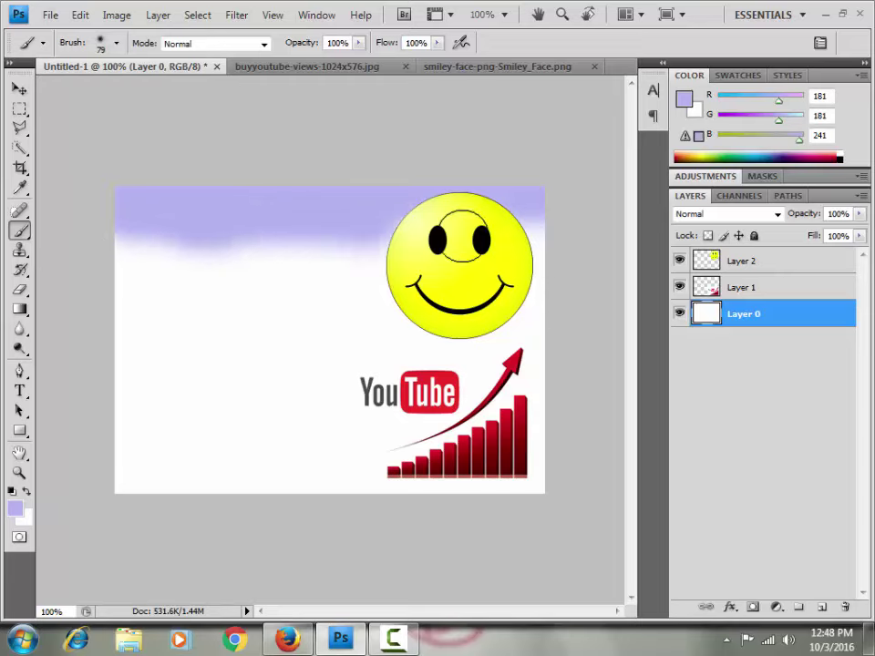
pyautogui.moveTo(63, 229)
pyautogui.mouseDown()
pyautogui.moveTo(350, 245)
pyautogui.moveTo(553, 271)
pyautogui.mouseUp()
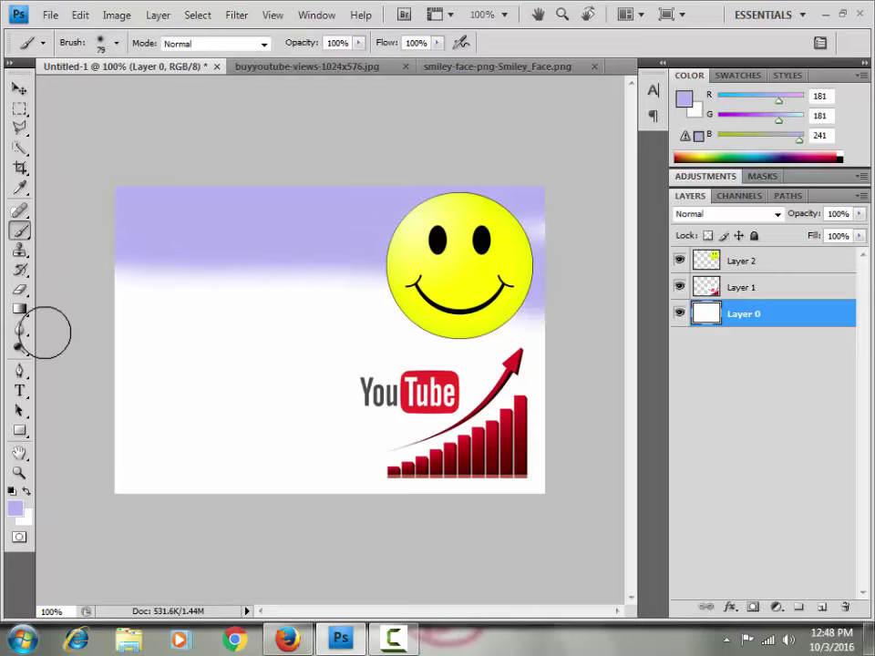
pyautogui.moveTo(43, 332)
pyautogui.mouseDown()
pyautogui.moveTo(449, 293)
pyautogui.moveTo(16, 301)
pyautogui.mouseUp()
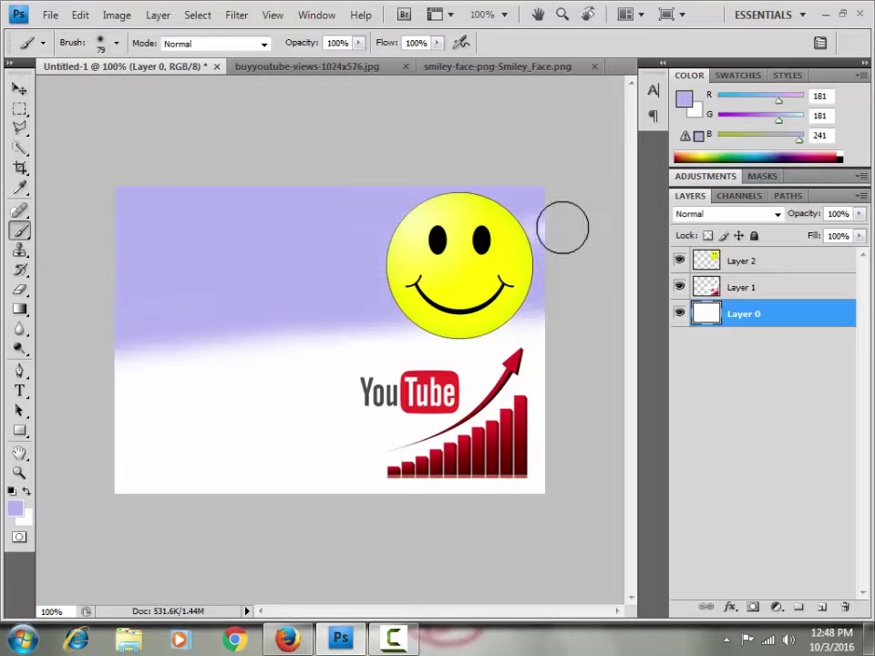
pyautogui.moveTo(562, 227)
pyautogui.mouseDown()
pyautogui.moveTo(529, 370)
pyautogui.moveTo(529, 495)
pyautogui.mouseUp()
pyautogui.moveTo(265, 471)
pyautogui.mouseDown()
pyautogui.moveTo(140, 429)
pyautogui.moveTo(106, 454)
pyautogui.moveTo(241, 479)
pyautogui.moveTo(503, 478)
pyautogui.moveTo(203, 406)
pyautogui.moveTo(180, 342)
pyautogui.moveTo(166, 478)
pyautogui.moveTo(283, 438)
pyautogui.moveTo(278, 355)
pyautogui.moveTo(398, 323)
pyautogui.moveTo(498, 365)
pyautogui.moveTo(344, 359)
pyautogui.moveTo(324, 381)
pyautogui.mouseUp()
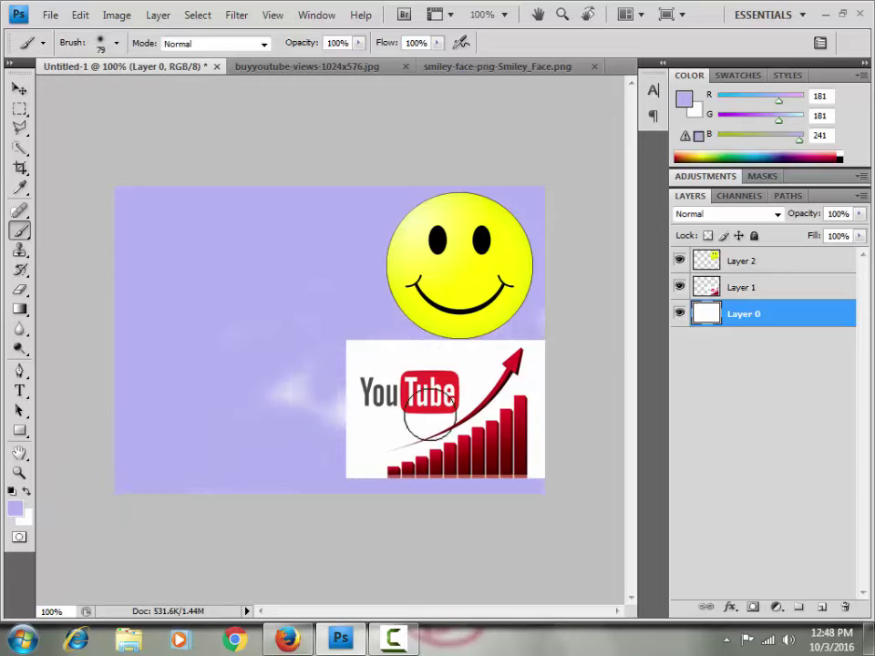
pyautogui.moveTo(271, 357); pyautogui.dragTo(523, 490)
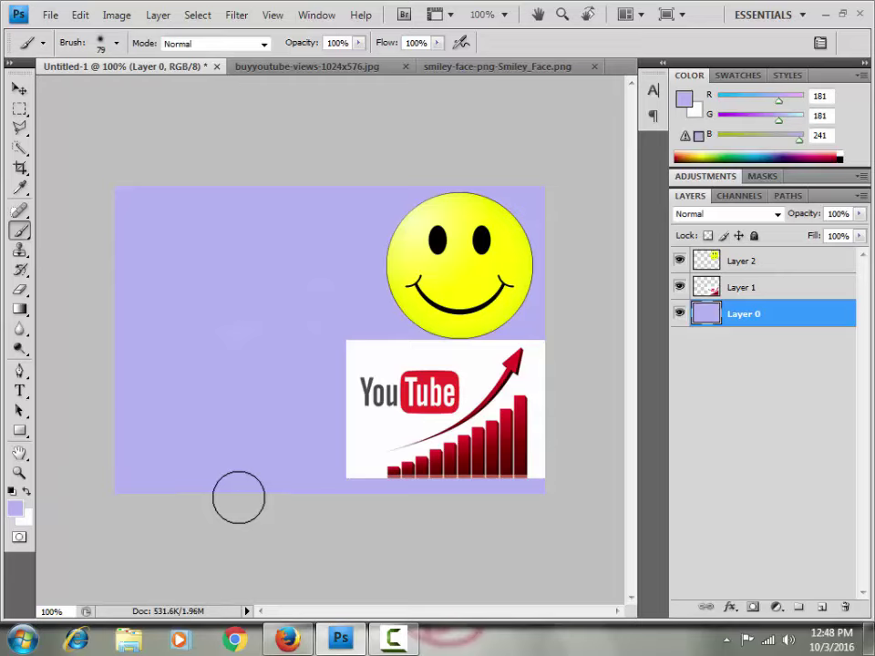
pyautogui.moveTo(241, 499); pyautogui.dragTo(154, 443)
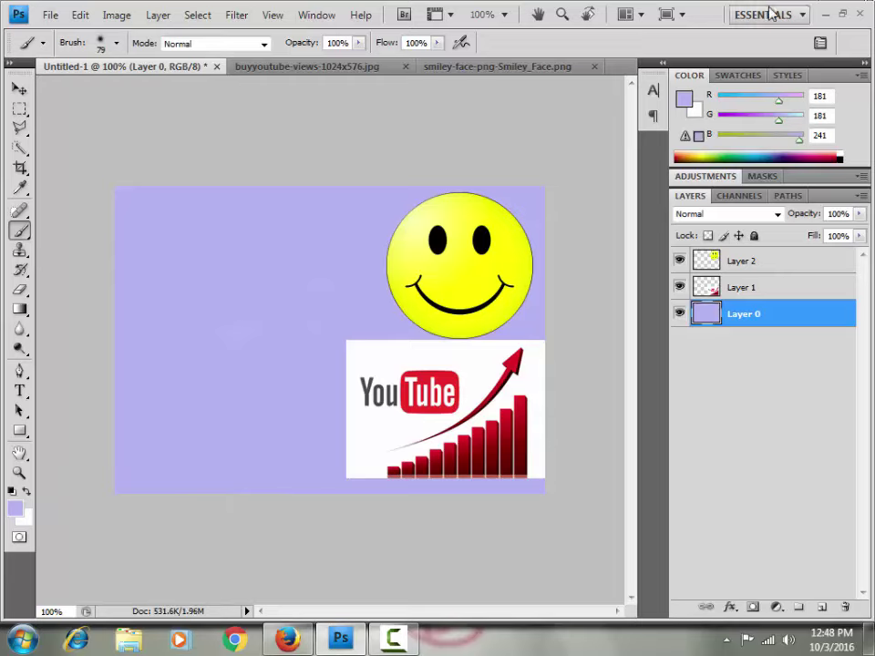
# Switch to Firefox and search Google for 'urdu export to image'.
pyautogui.click(824, 13)
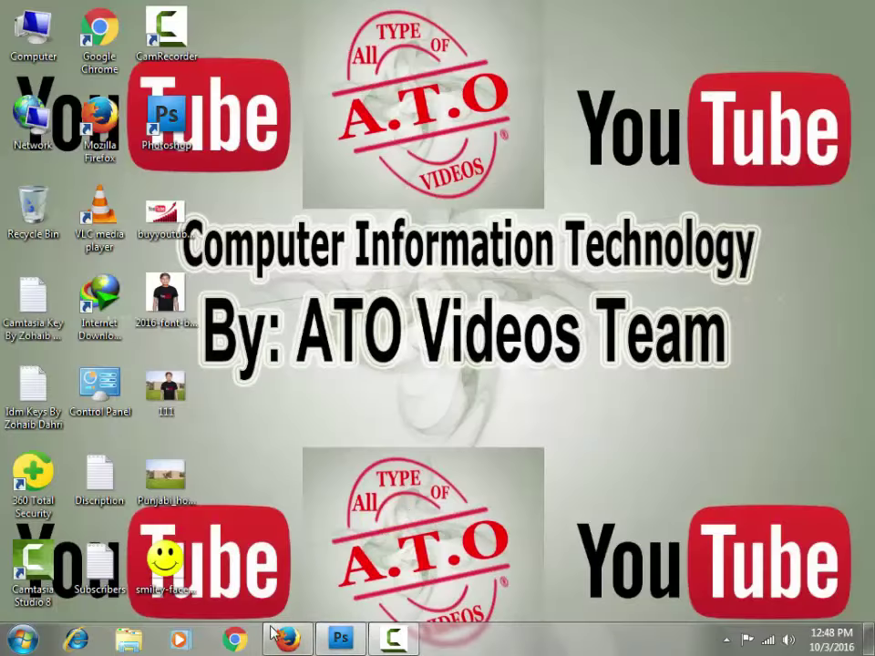
pyautogui.click(286, 640)
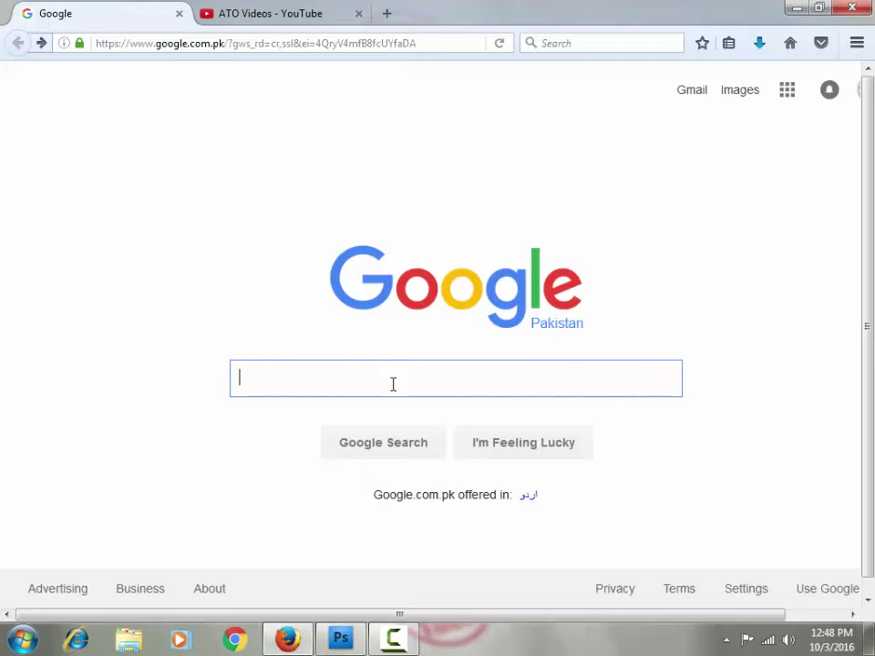
pyautogui.write('udr')
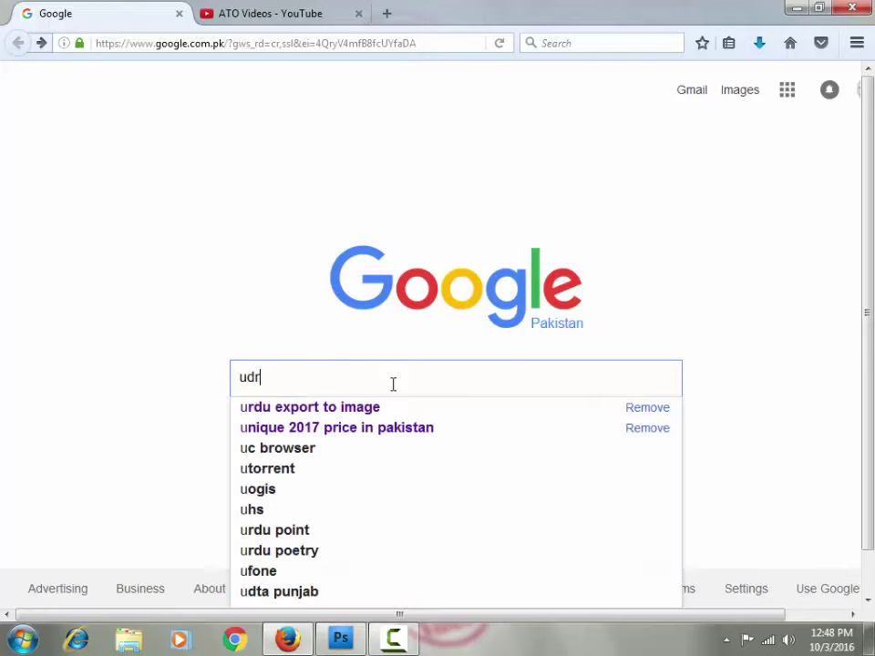
pyautogui.press('BackSpace')
pyautogui.press('BackSpace')
pyautogui.write('d')
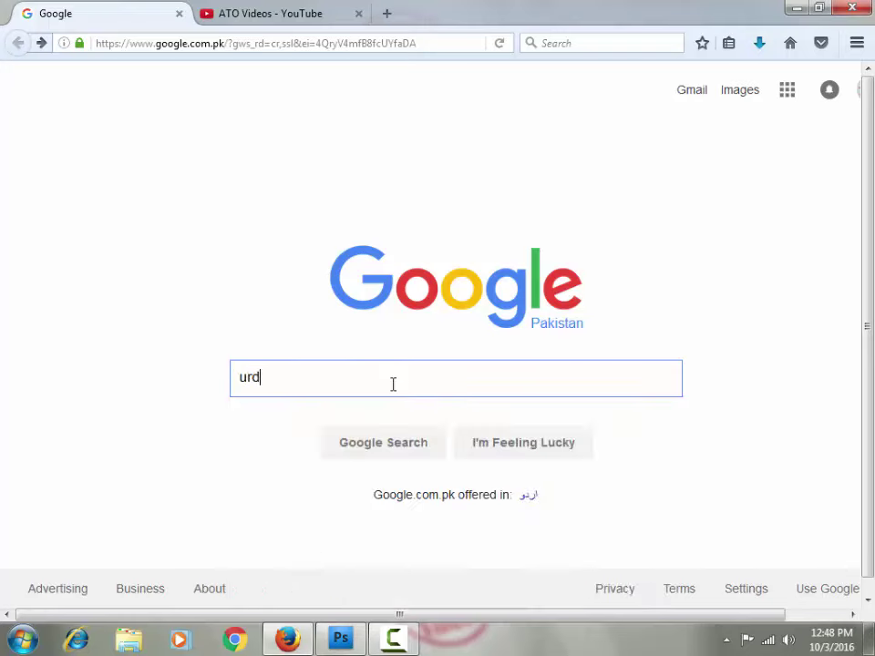
pyautogui.write('u')
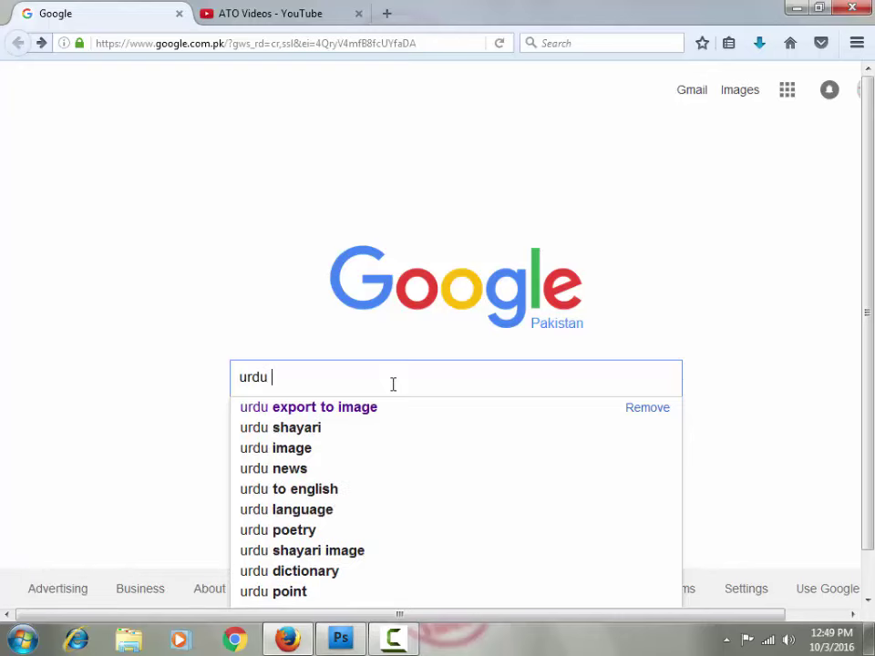
pyautogui.press('Down')
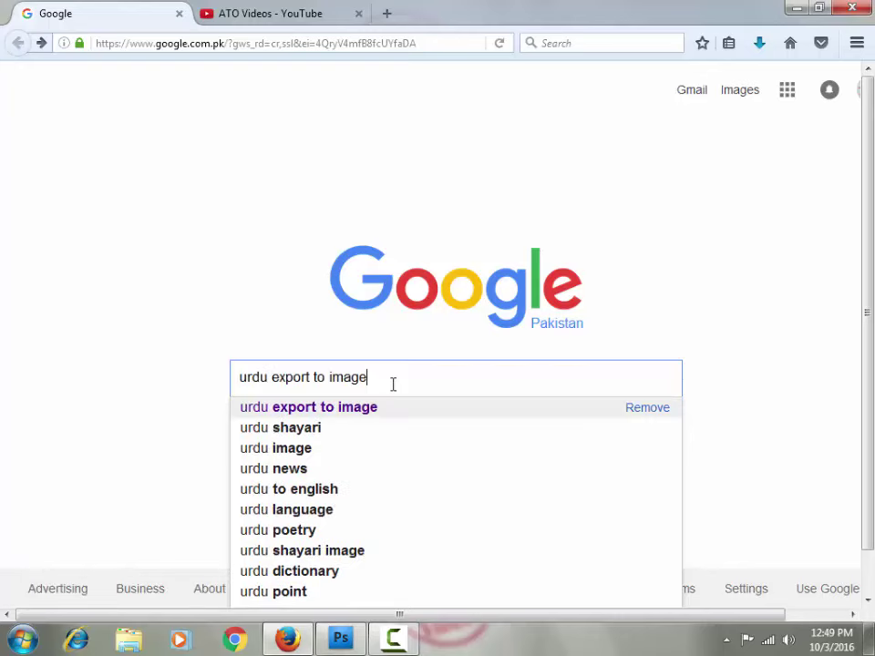
pyautogui.press('Return')
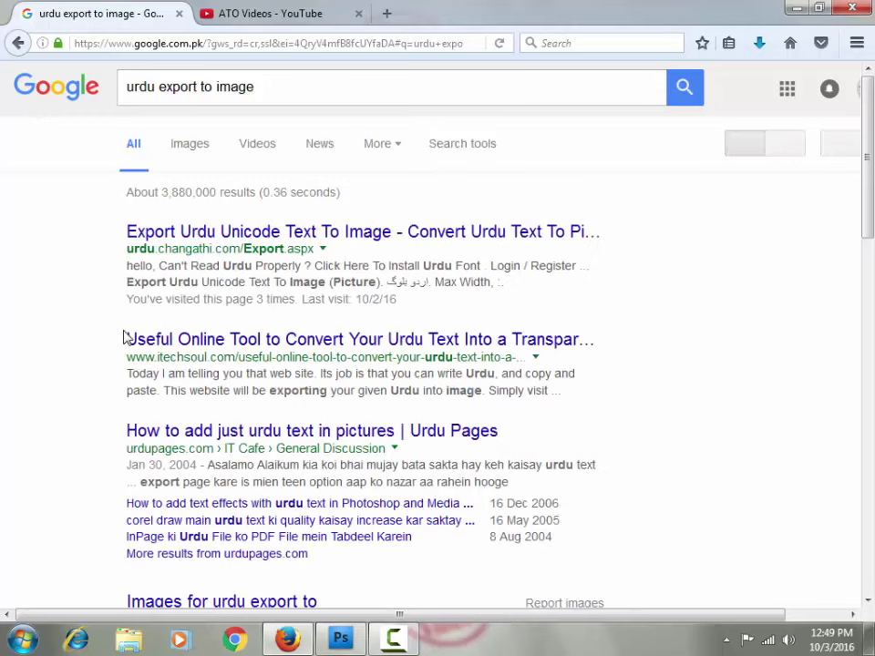
# Open the first Urdu text-to-image result in a new tab, then return to the results.
pyautogui.rightClick(168, 233)
pyautogui.click(206, 248)
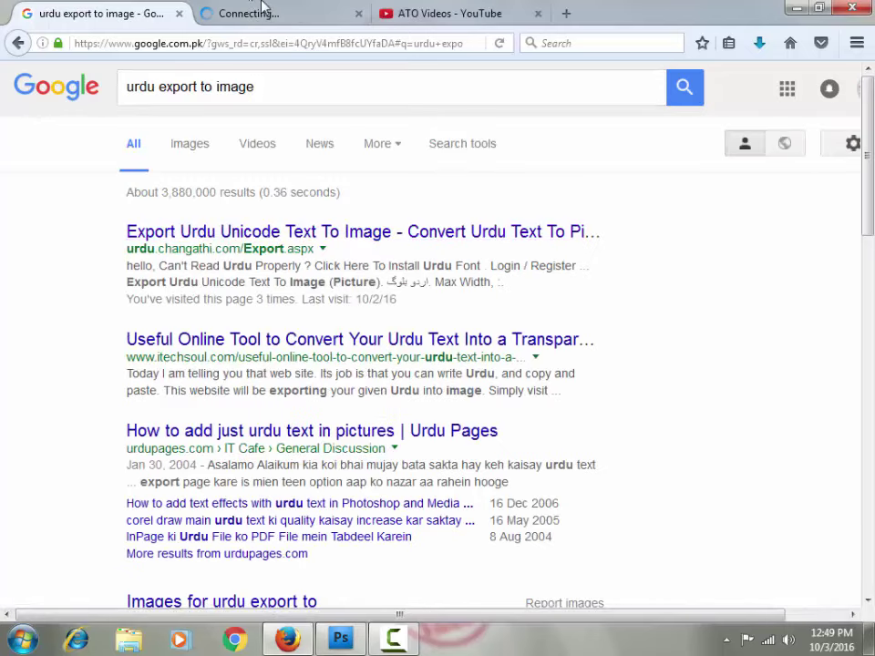
pyautogui.click(278, 9)
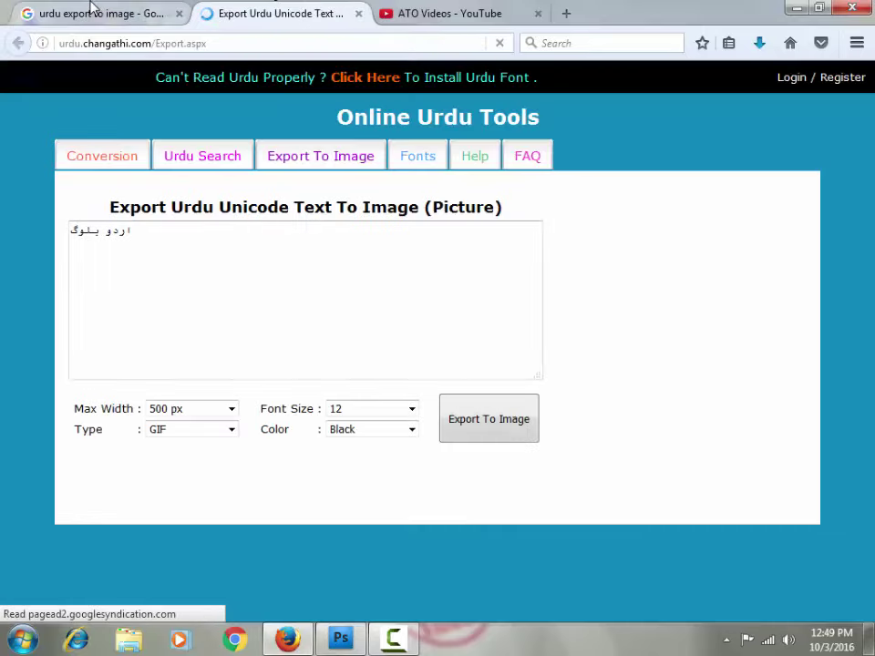
pyautogui.click(91, 9)
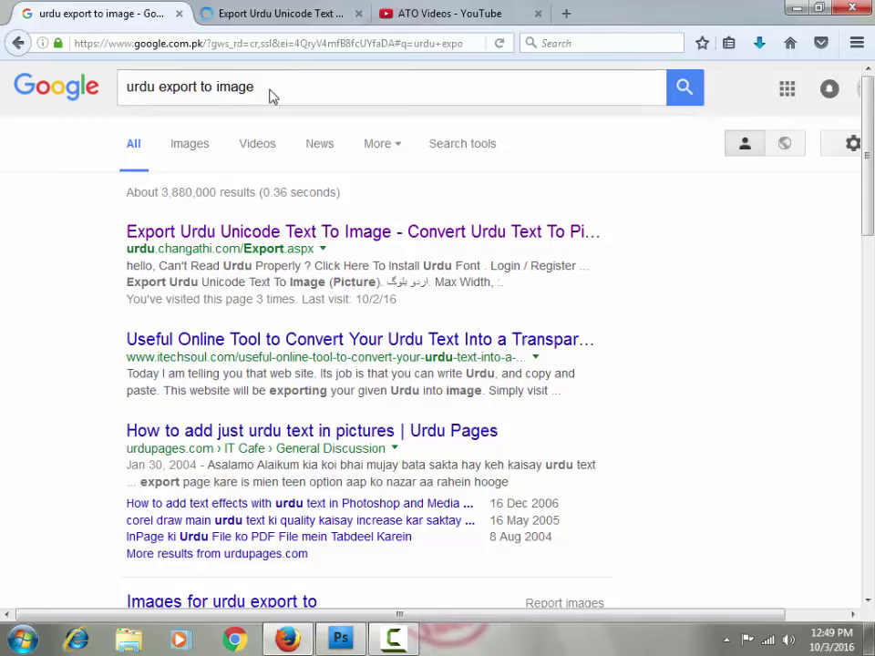
# Replace the Google query with 'type urdu' and search.
pyautogui.tripleClick(119, 84)
pyautogui.write('ty')
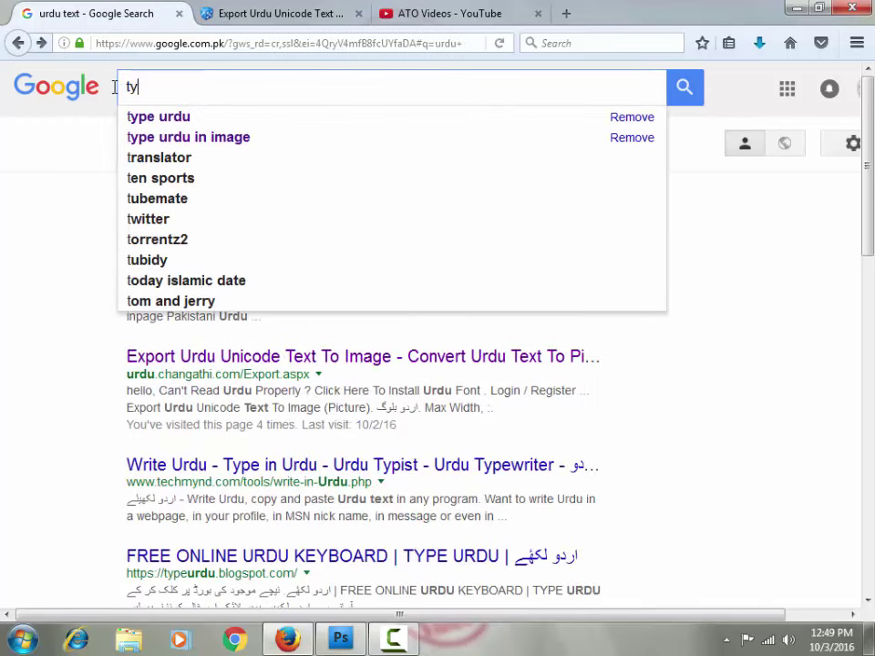
pyautogui.write('pe ')
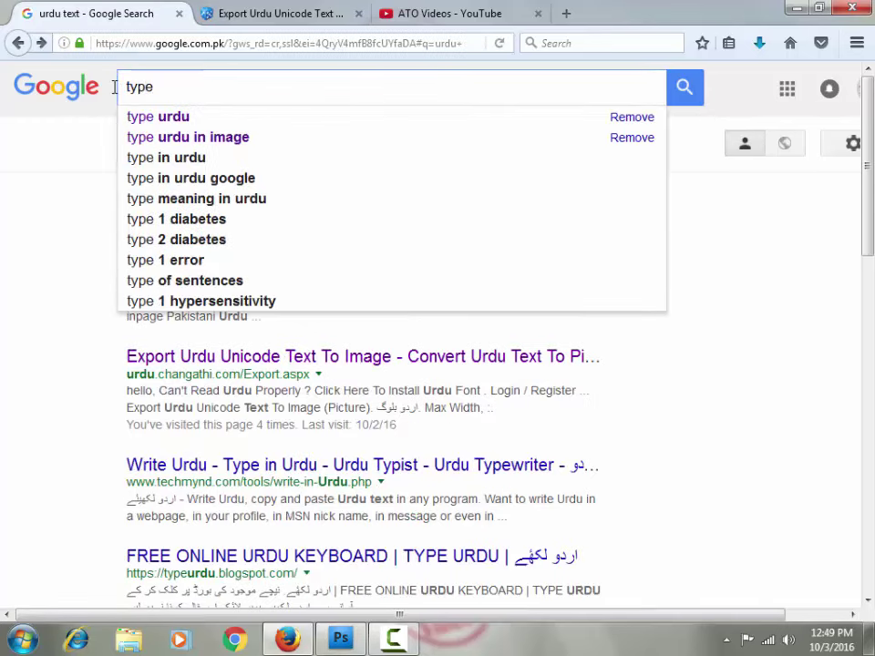
pyautogui.write('urdu')
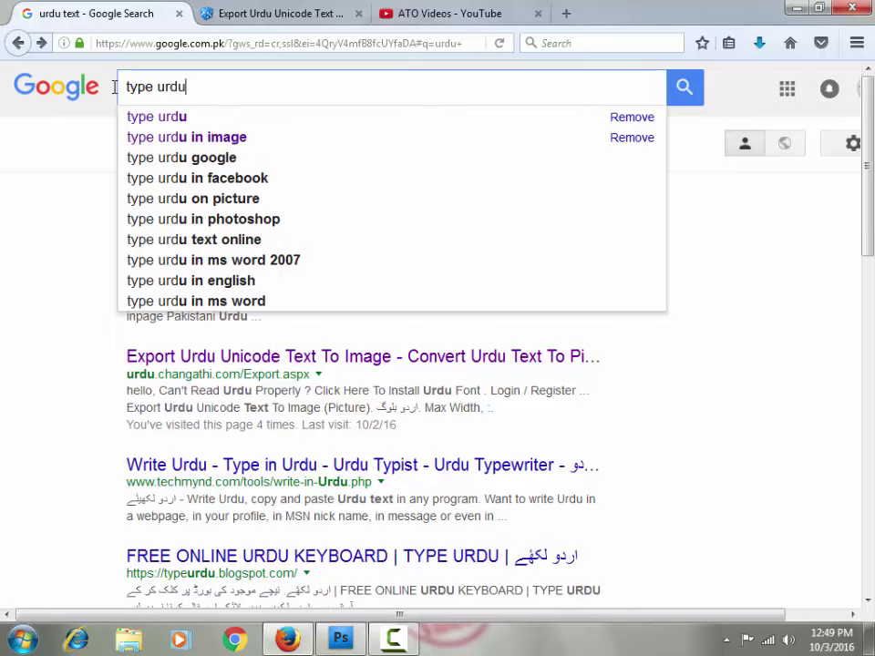
pyautogui.press('Return')
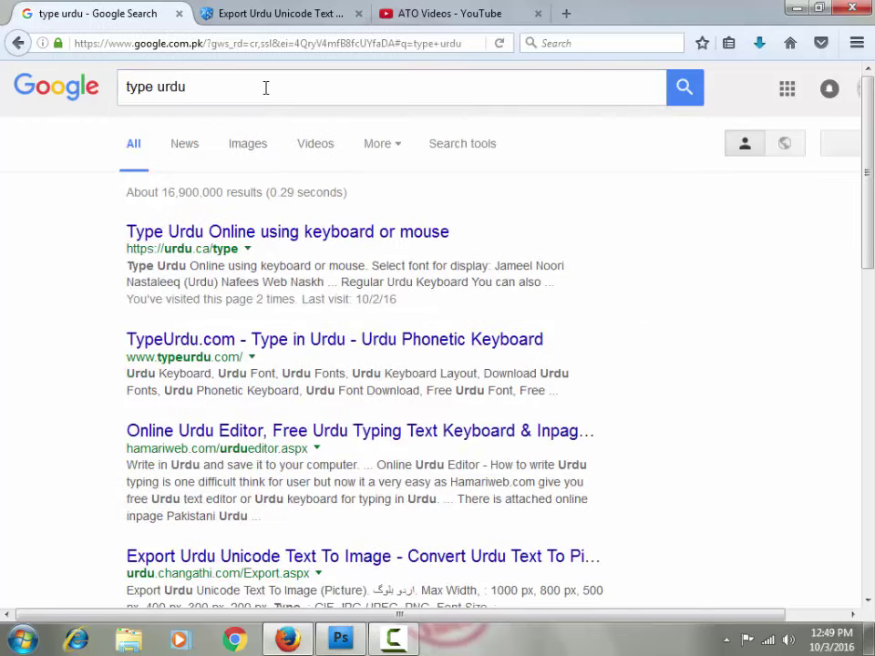
# Open urdu.ca Type Urdu and enter the first word, dismissing the colour-scheme warning.
pyautogui.click(255, 232)
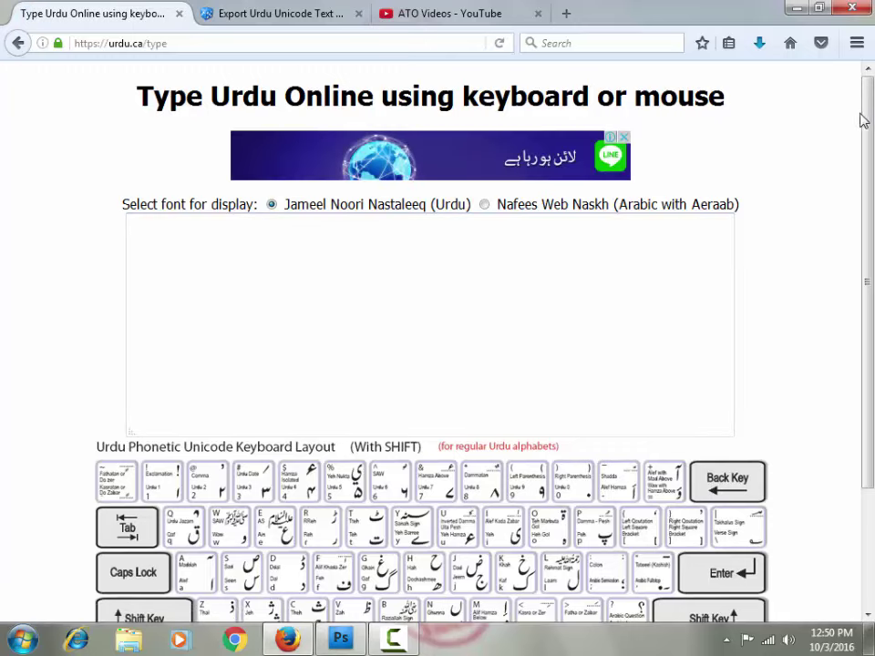
pyautogui.moveTo(870, 160); pyautogui.dragTo(871, 182)
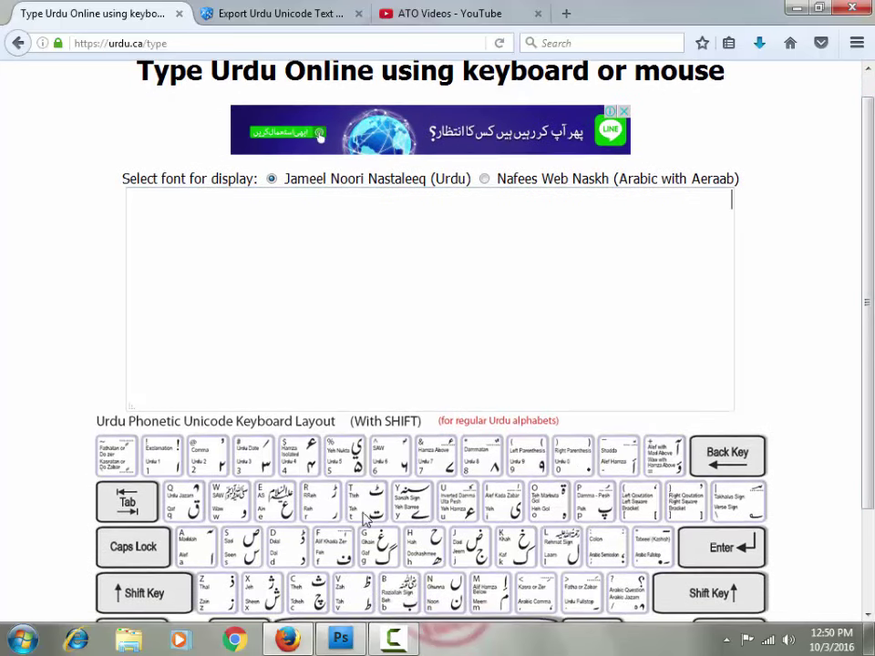
pyautogui.click(245, 515)
pyautogui.click(244, 516)
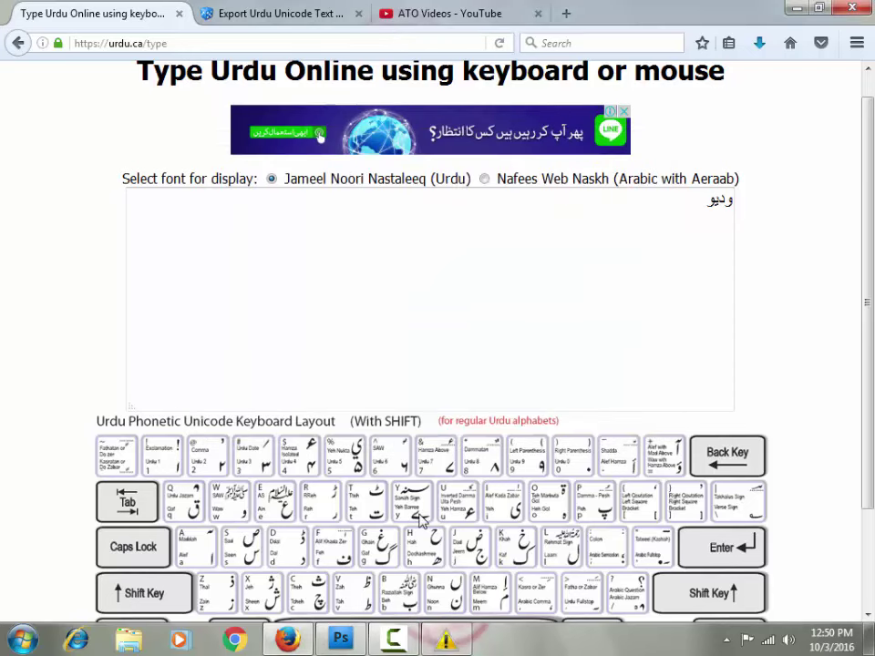
pyautogui.click(458, 645)
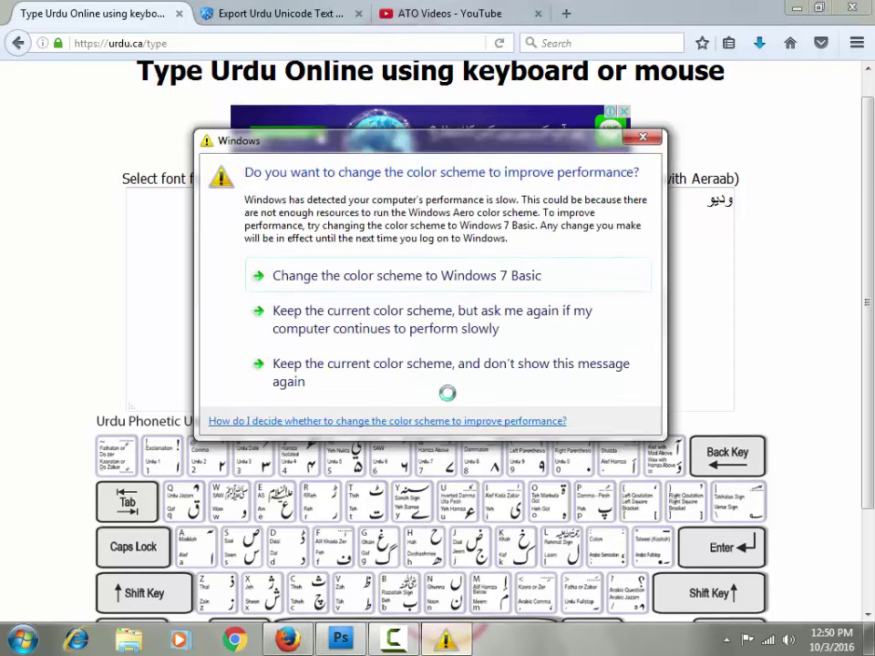
pyautogui.click(406, 377)
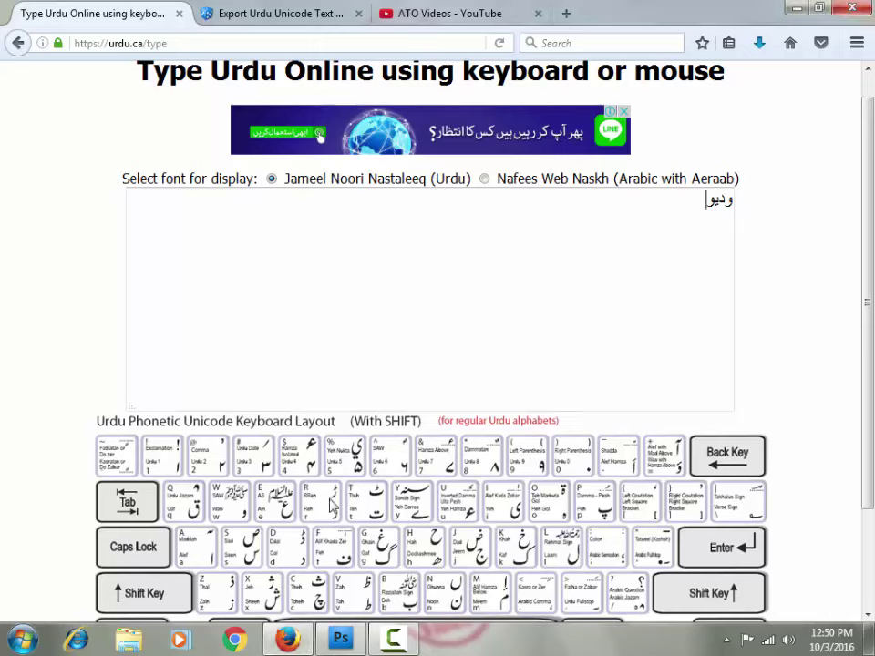
pyautogui.click(229, 607)
# Add the words کی and ویوز with the on-screen Urdu keyboard.
pyautogui.scroll(-1, 665, 383)
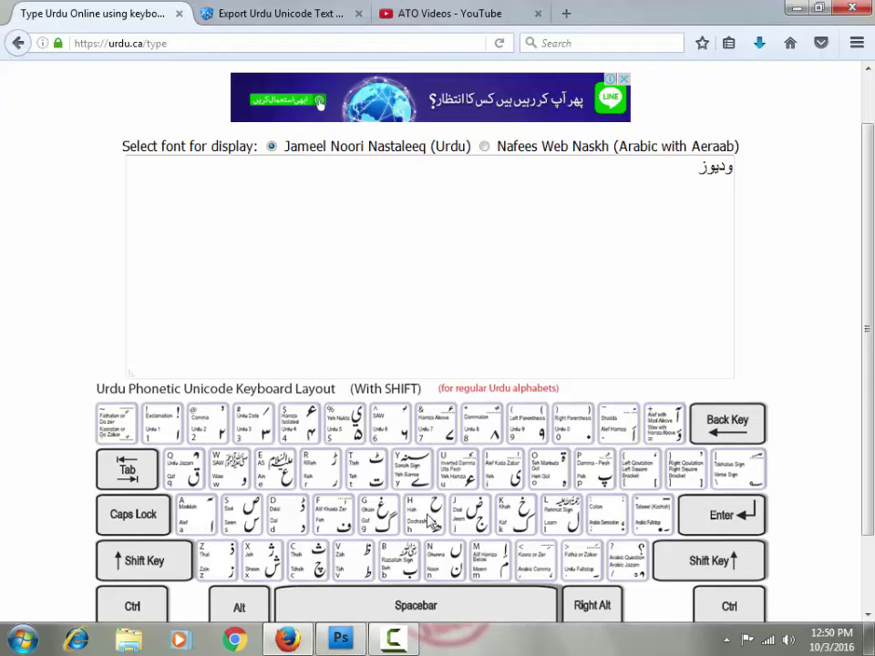
pyautogui.click(516, 513)
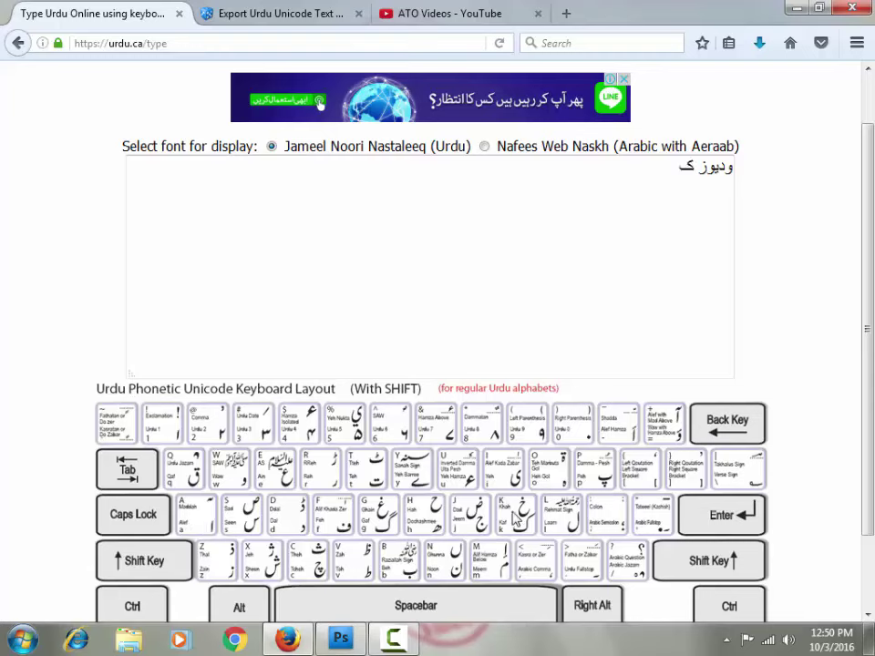
pyautogui.click(515, 488)
pyautogui.click(246, 486)
pyautogui.click(244, 490)
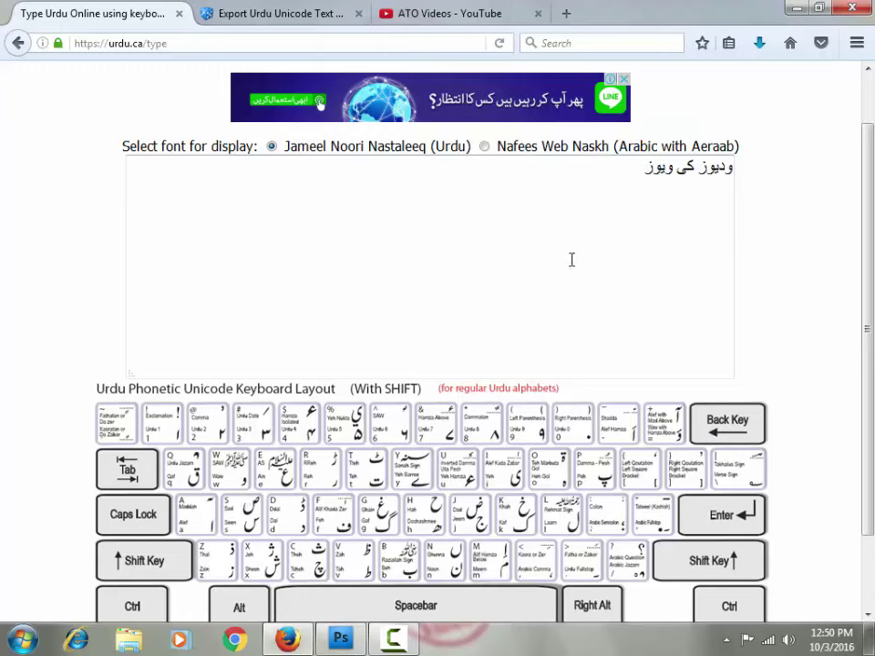
# Select and copy the phrase ودیوز کی ویوز.
pyautogui.moveTo(643, 168)
pyautogui.mouseDown()
pyautogui.moveTo(739, 176)
pyautogui.moveTo(723, 173)
pyautogui.mouseUp()
pyautogui.rightClick(712, 170)
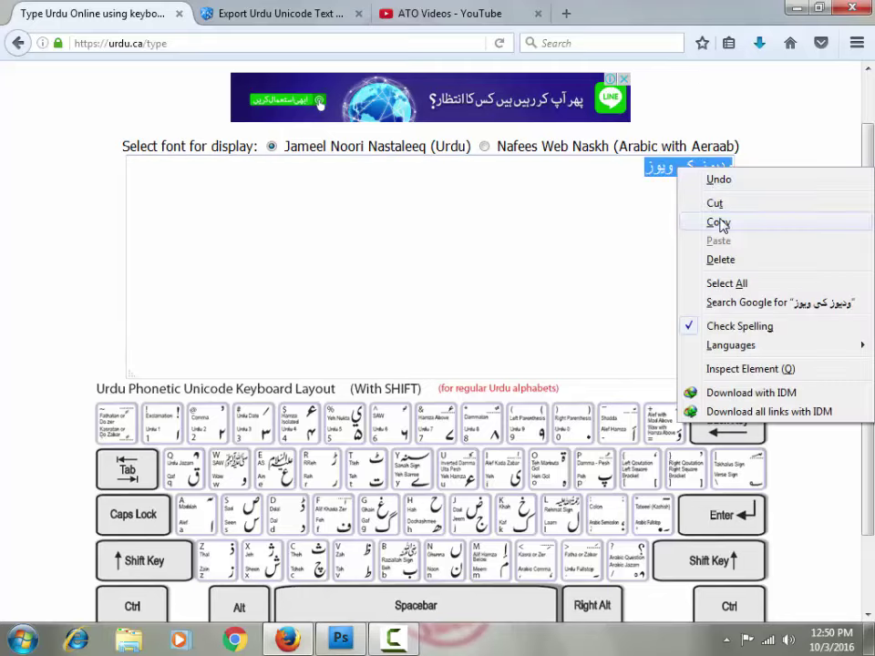
pyautogui.click(719, 221)
# Replace the sample text on the Export To Image page with the pasted Urdu phrase.
pyautogui.click(269, 15)
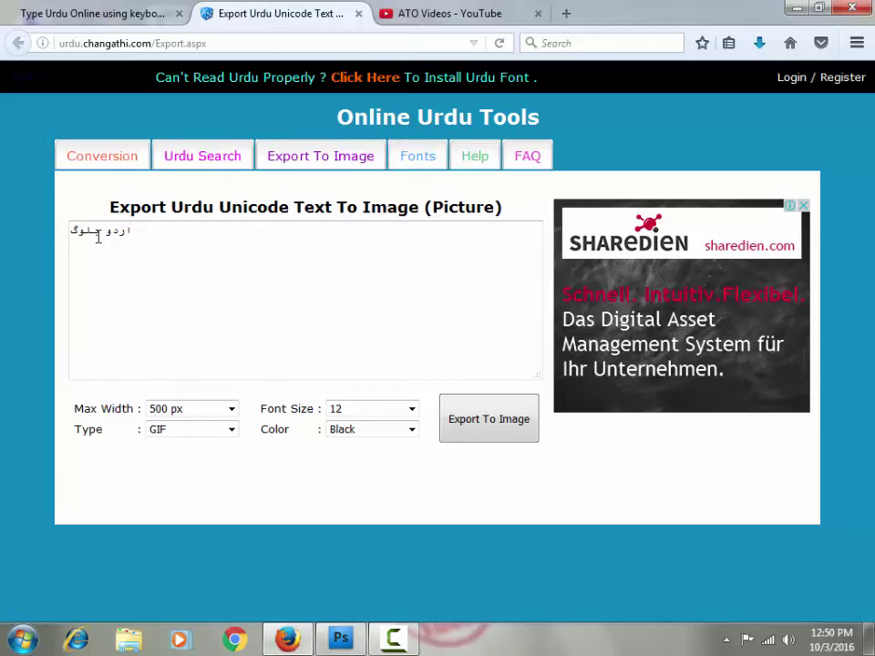
pyautogui.moveTo(142, 231); pyautogui.dragTo(79, 232)
pyautogui.press('Delete')
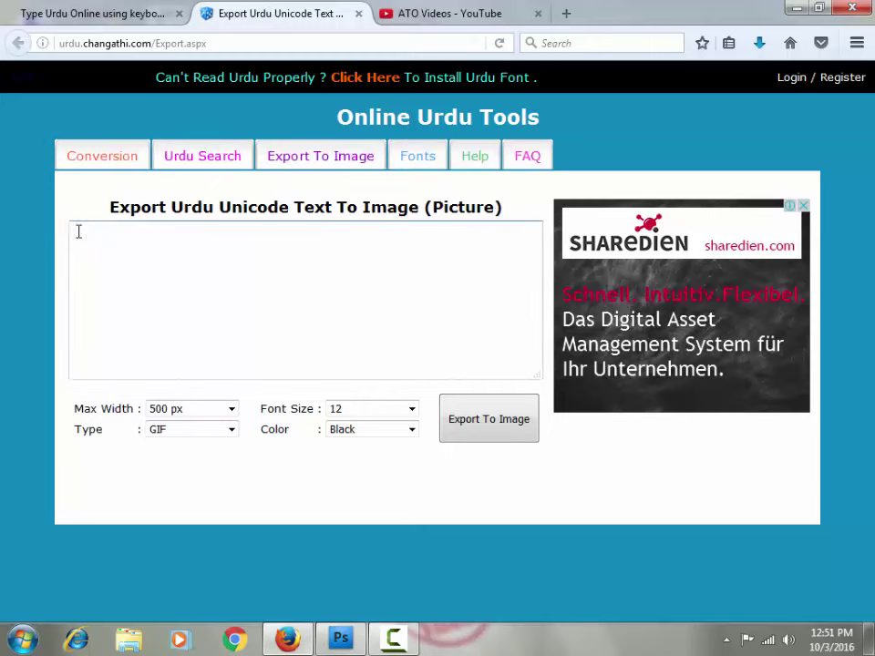
pyautogui.hotkey('ctrl', 'v')
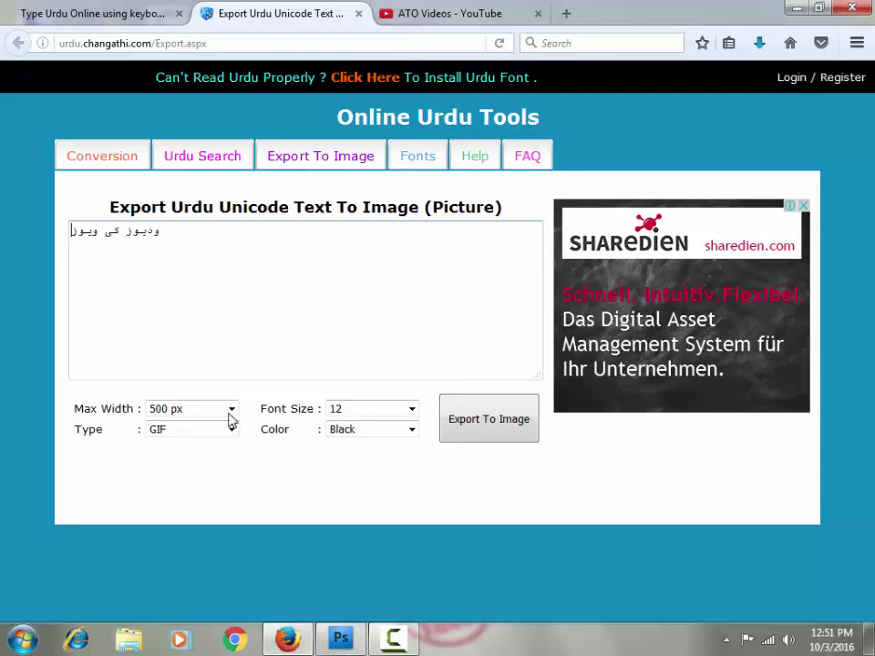
# Export the phrase as a PNG with max width 1000 px, red colour, font size 50.
pyautogui.click(231, 409)
pyautogui.click(213, 428)
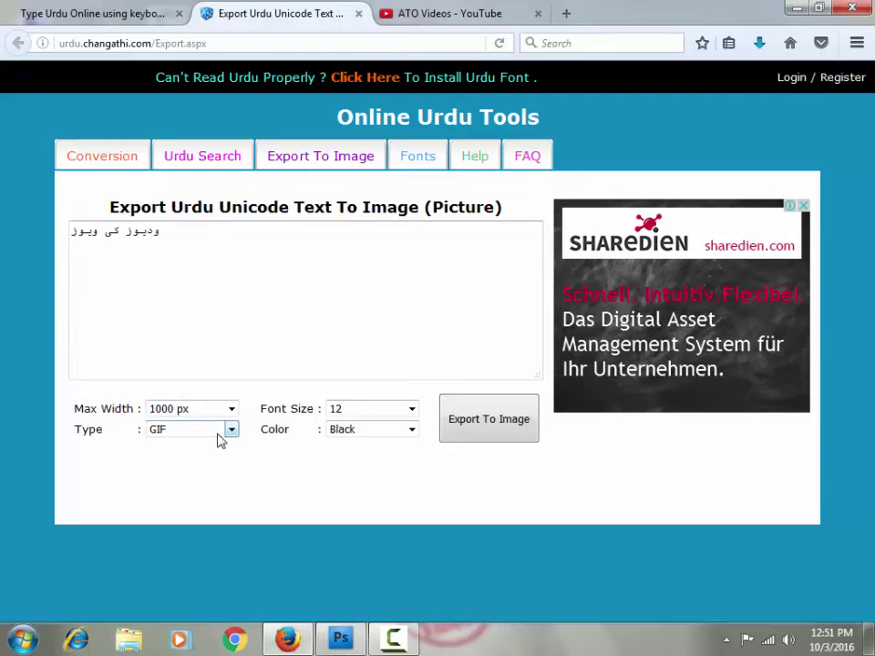
pyautogui.click(232, 430)
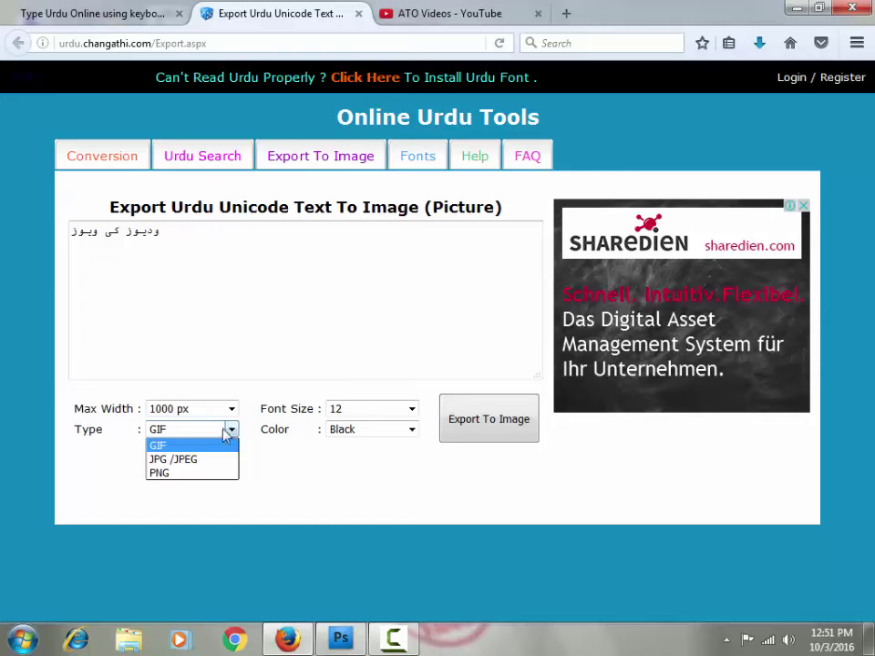
pyautogui.click(172, 486)
pyautogui.click(386, 431)
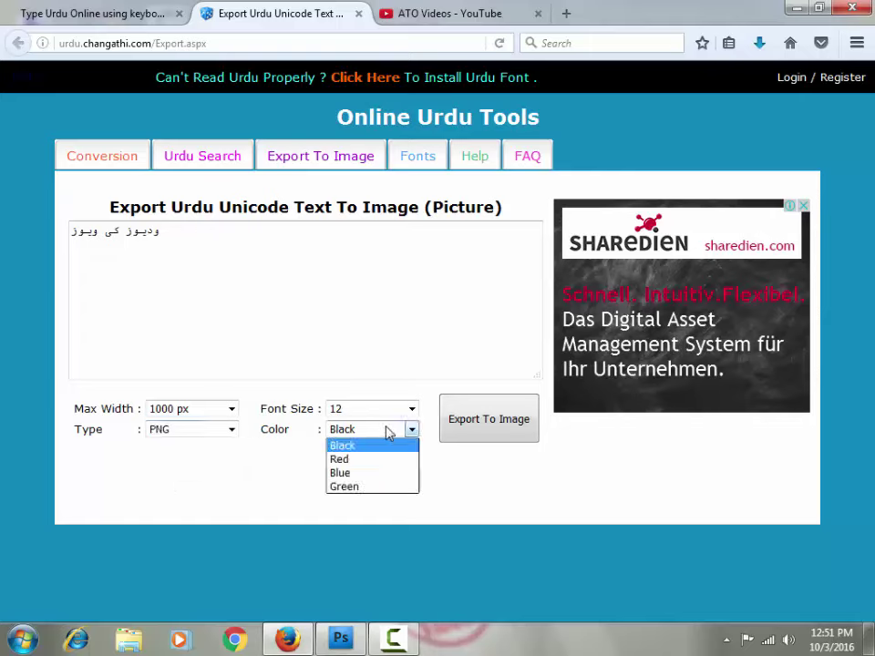
pyautogui.click(357, 463)
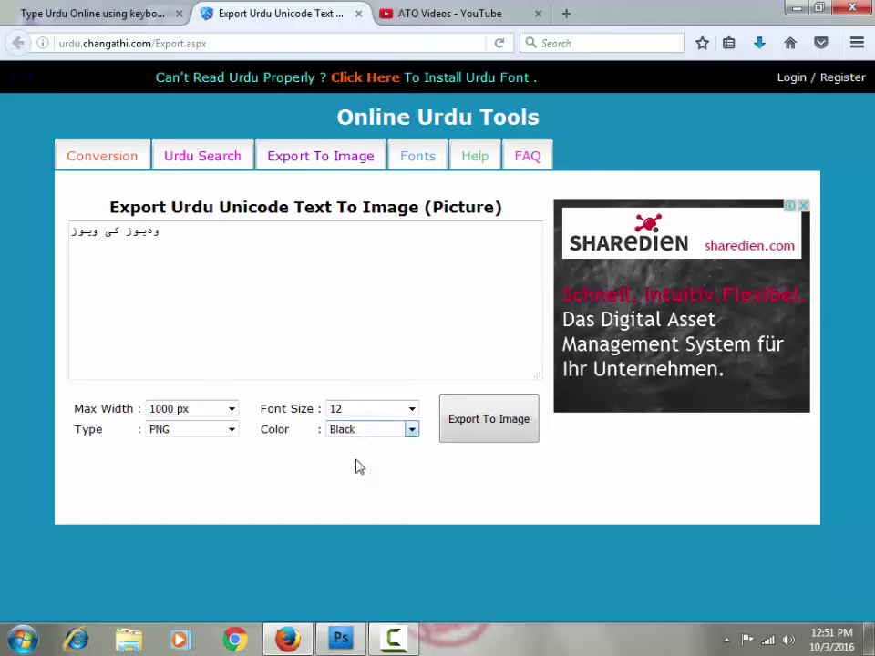
pyautogui.click(406, 415)
pyautogui.click(371, 427)
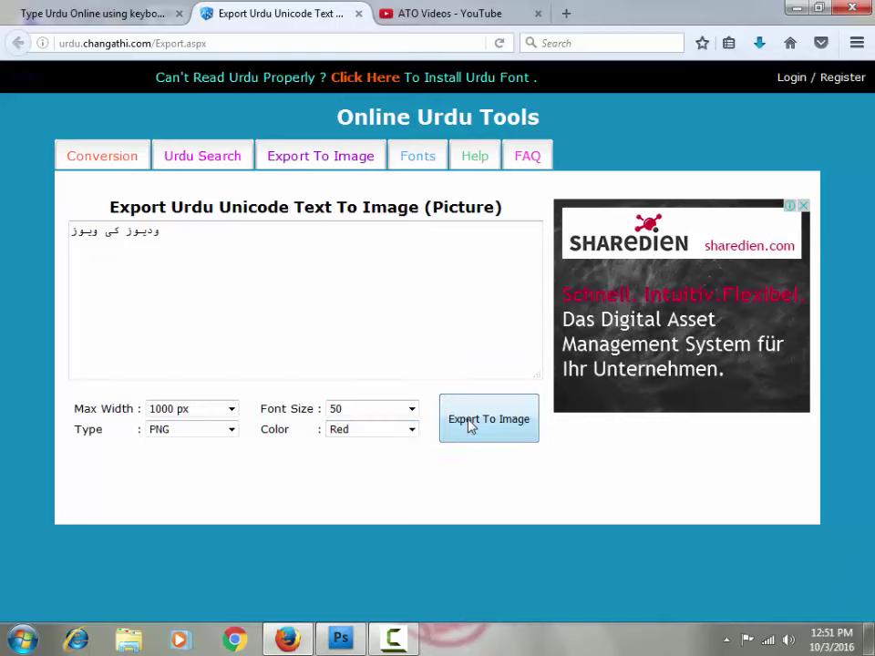
pyautogui.click(470, 426)
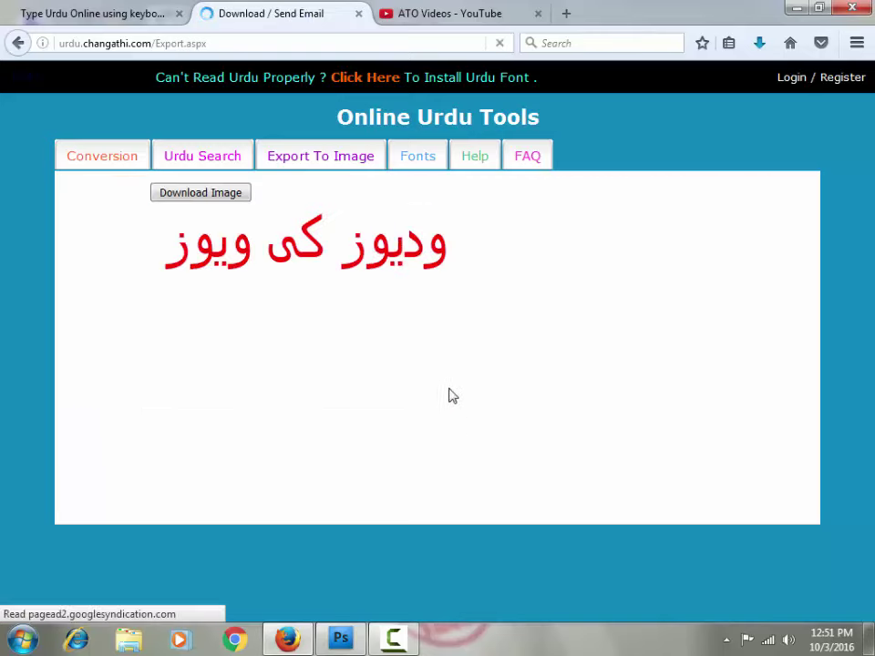
# Save the red Urdu image to the Desktop as Preview.aspx and show the desktop.
pyautogui.rightClick(270, 237)
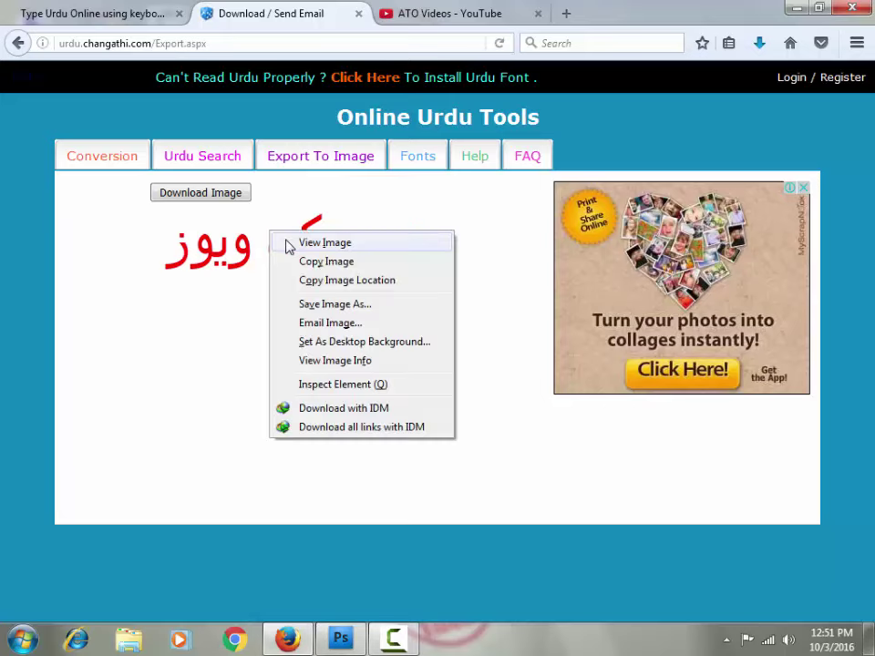
pyautogui.click(332, 304)
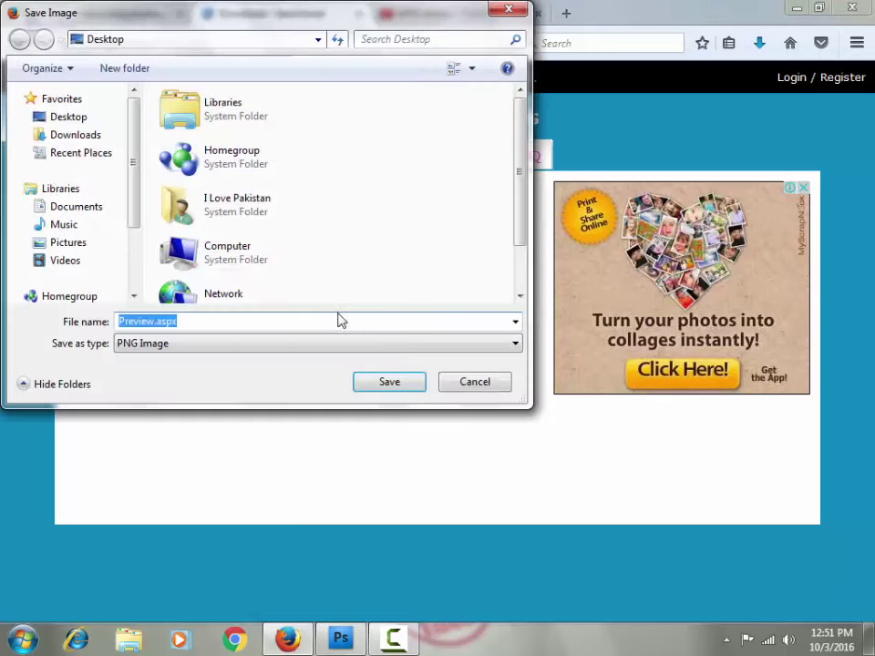
pyautogui.click(384, 383)
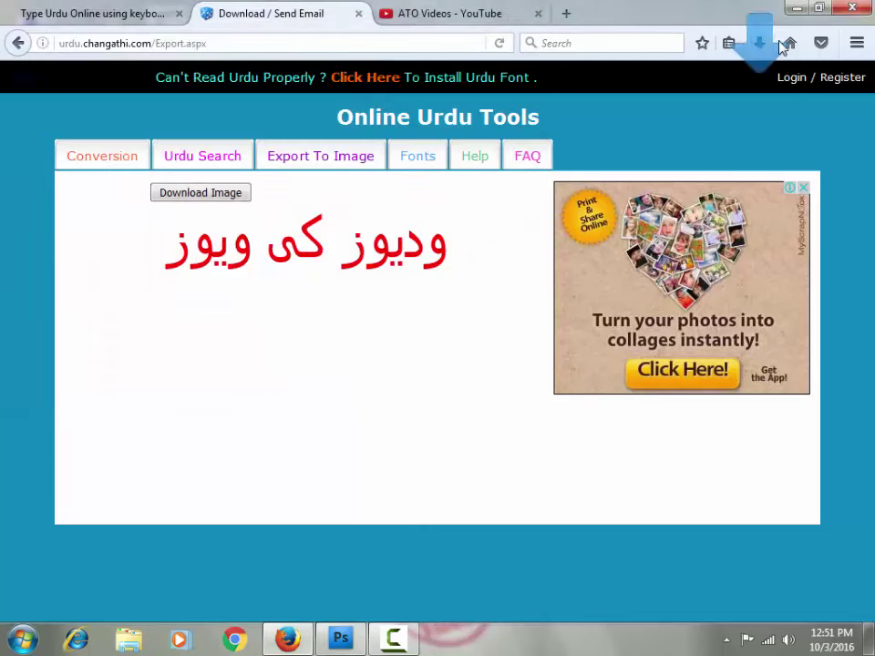
pyautogui.press('super+d')
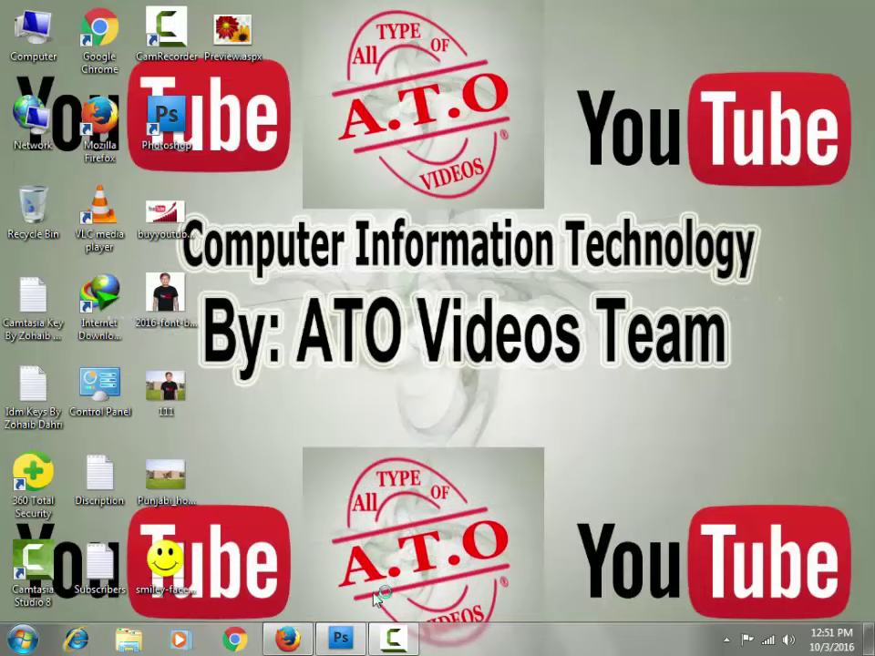
# Open Preview.aspx in Photoshop and drag its Urdu text layer toward the Untitled-1 tab.
pyautogui.click(349, 639)
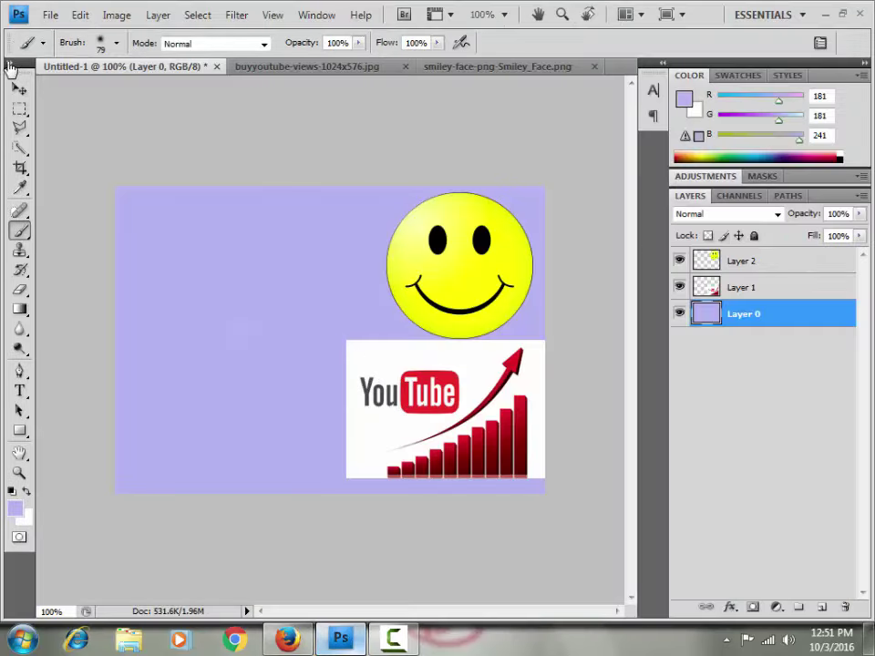
pyautogui.click(17, 88)
pyautogui.click(51, 15)
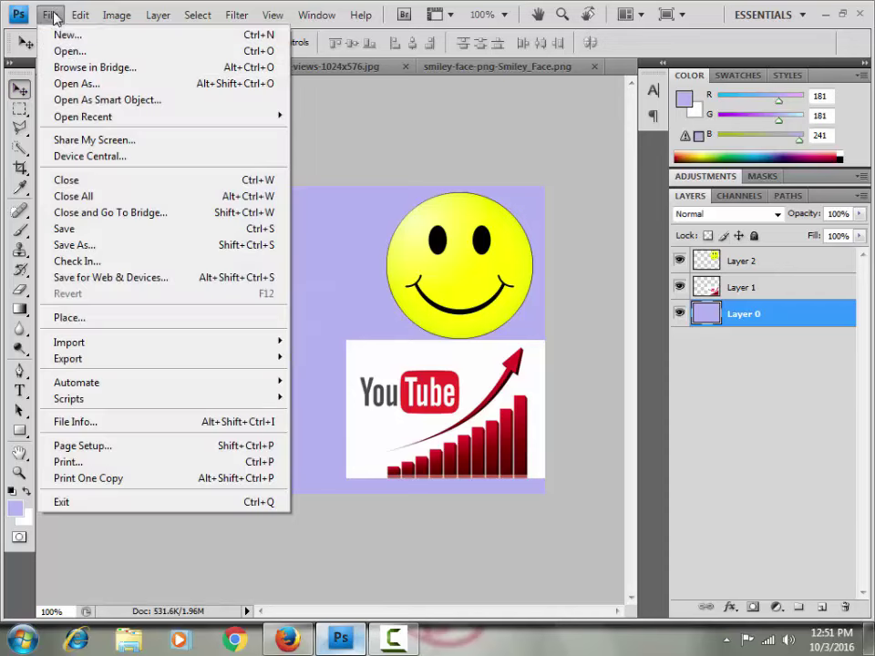
pyautogui.click(70, 52)
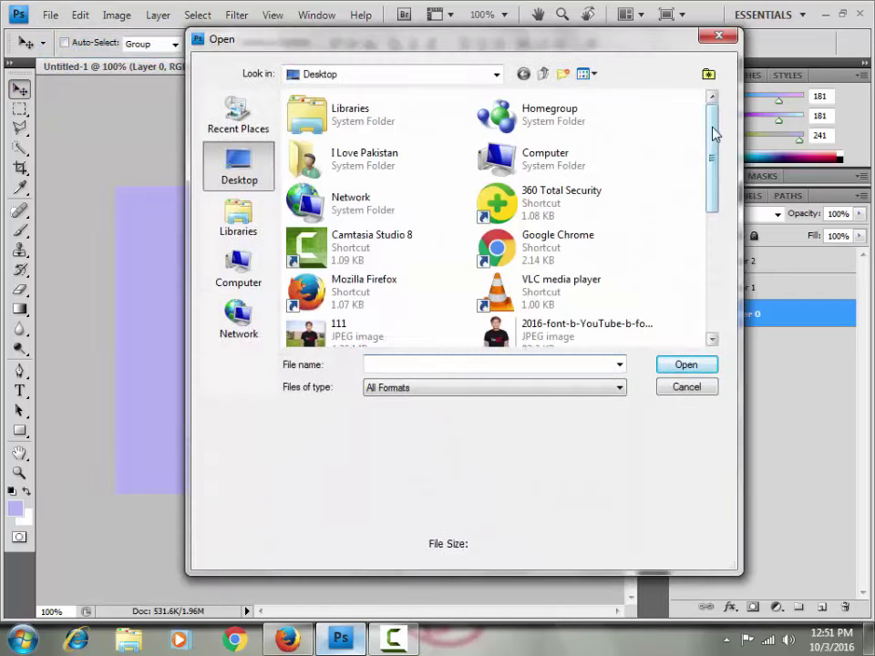
pyautogui.moveTo(712, 132); pyautogui.dragTo(720, 252)
pyautogui.click(562, 248)
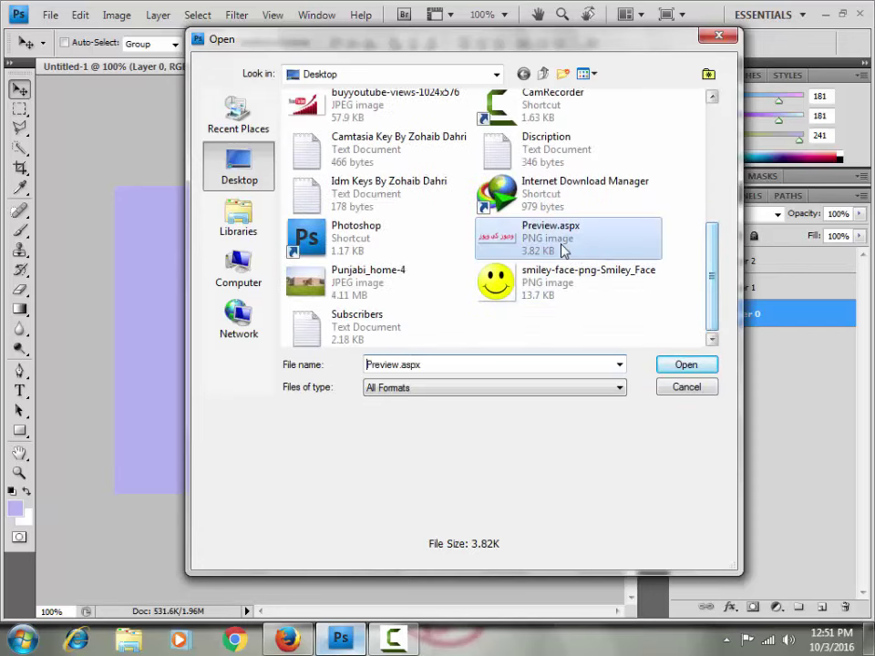
pyautogui.click(678, 366)
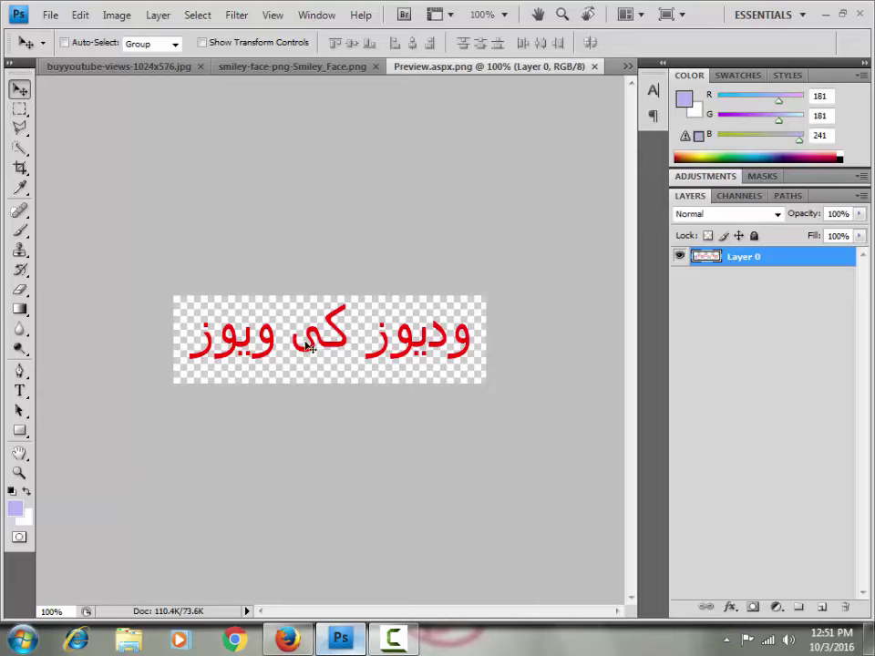
pyautogui.moveTo(310, 348); pyautogui.dragTo(183, 134)
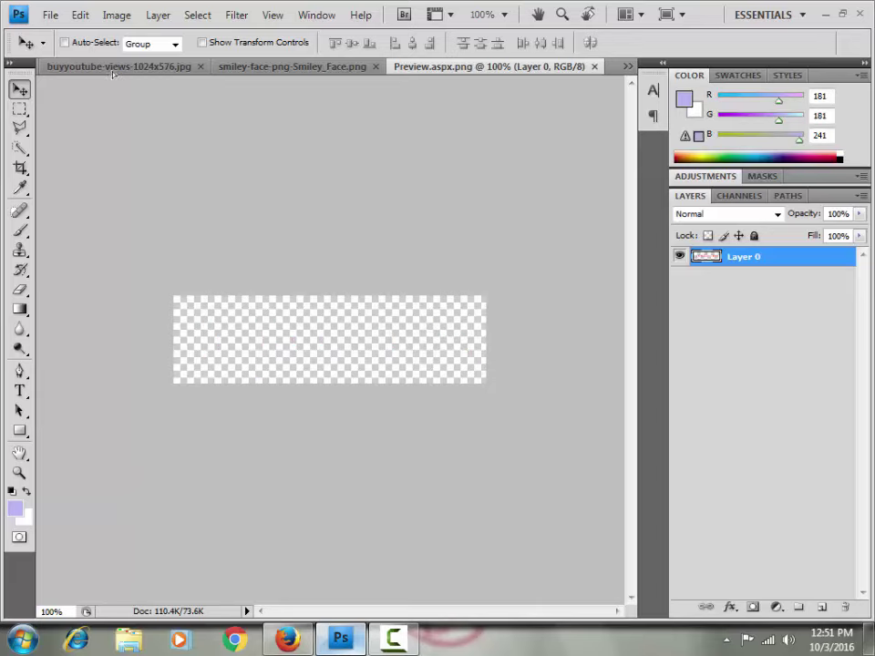
pyautogui.moveTo(141, 80); pyautogui.dragTo(125, 72)
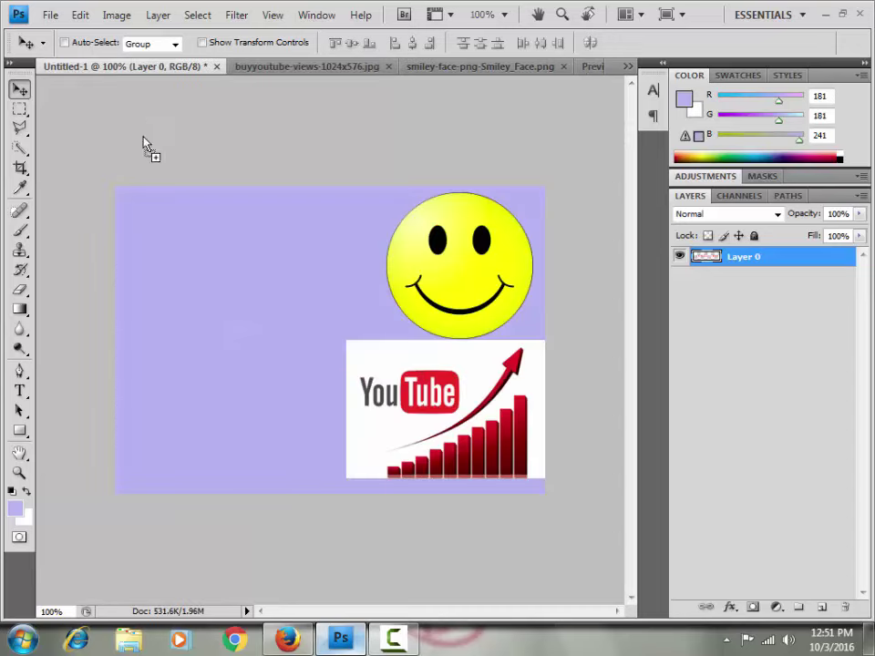
# Drop the Urdu text onto the thumbnail, stretch it taller, and move it up beside the smiley.
pyautogui.moveTo(73, 73)
pyautogui.mouseDown()
pyautogui.moveTo(260, 336)
pyautogui.moveTo(284, 258)
pyautogui.mouseUp()
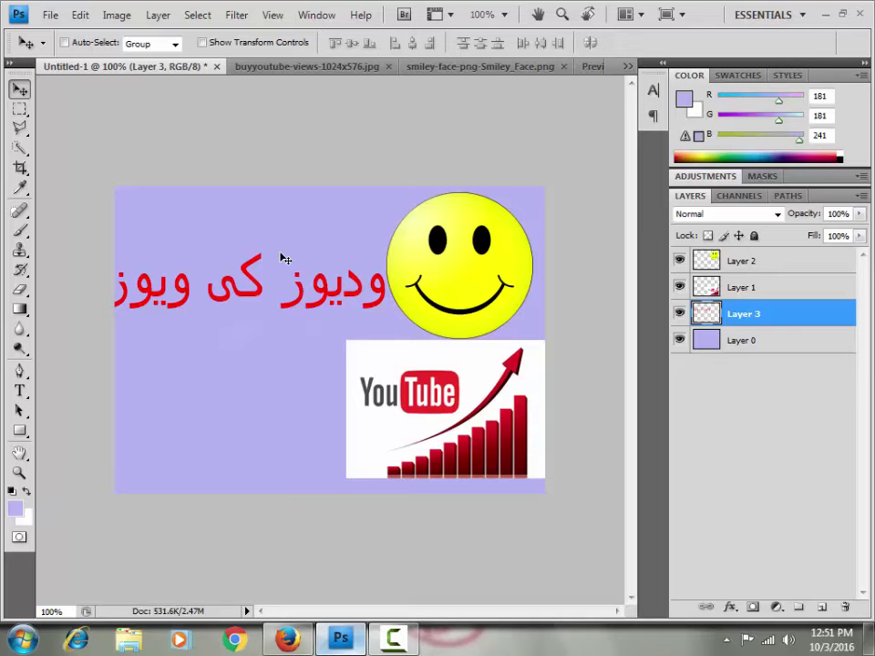
pyautogui.hotkey('ctrl', 't')
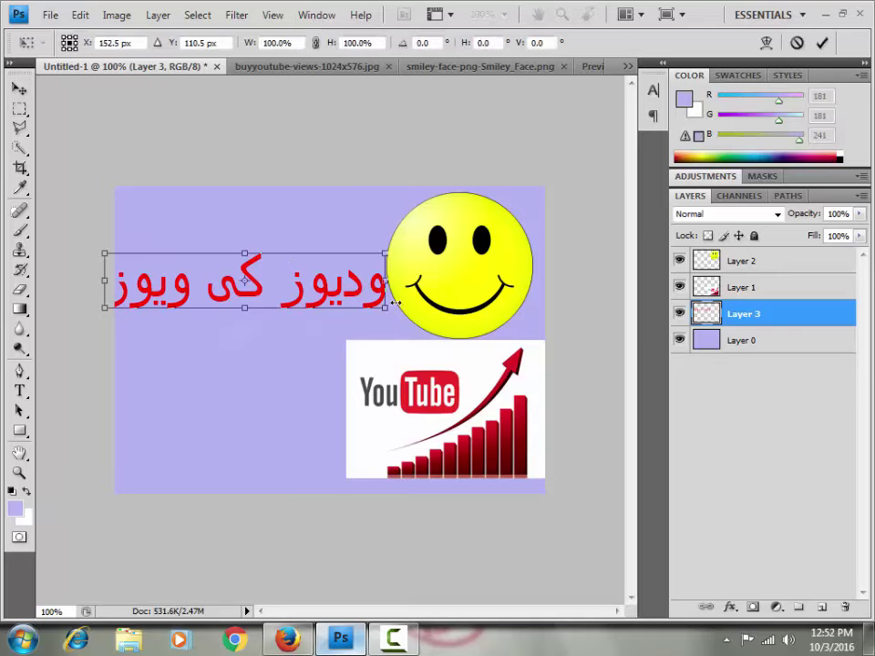
pyautogui.moveTo(384, 312)
pyautogui.mouseDown()
pyautogui.moveTo(358, 375)
pyautogui.moveTo(365, 353)
pyautogui.mouseUp()
pyautogui.moveTo(278, 315); pyautogui.dragTo(303, 286)
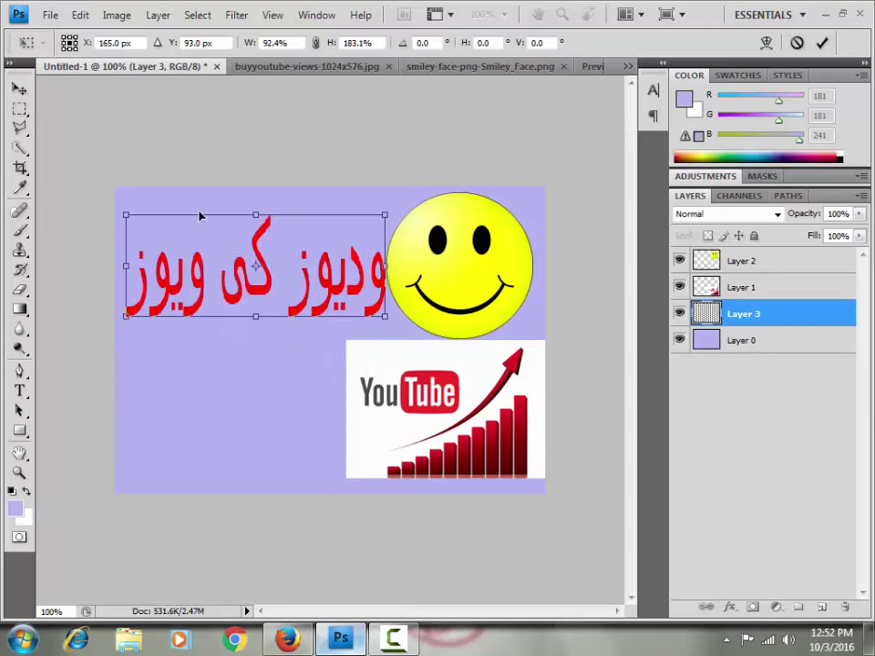
pyautogui.click(20, 88)
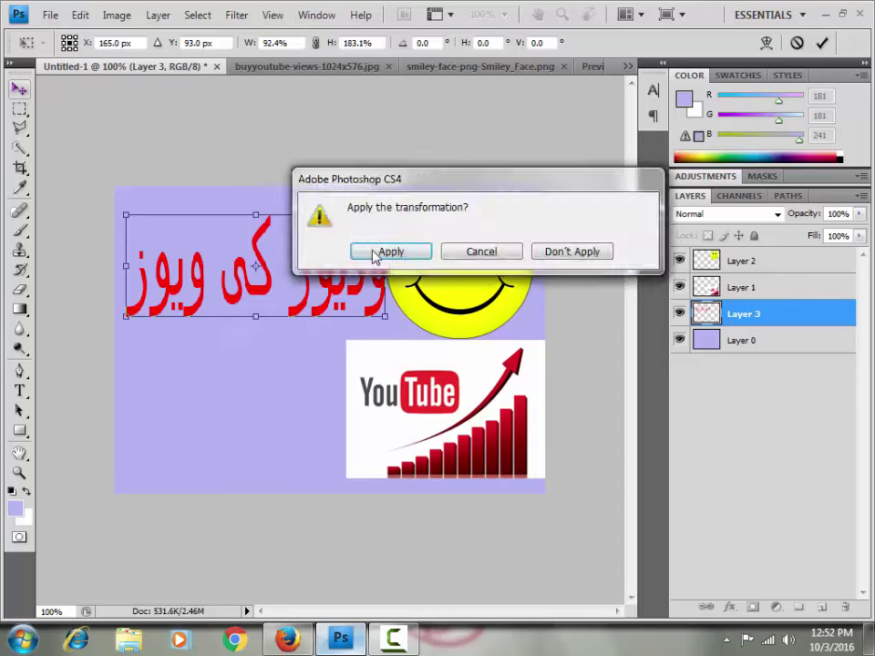
pyautogui.click(390, 250)
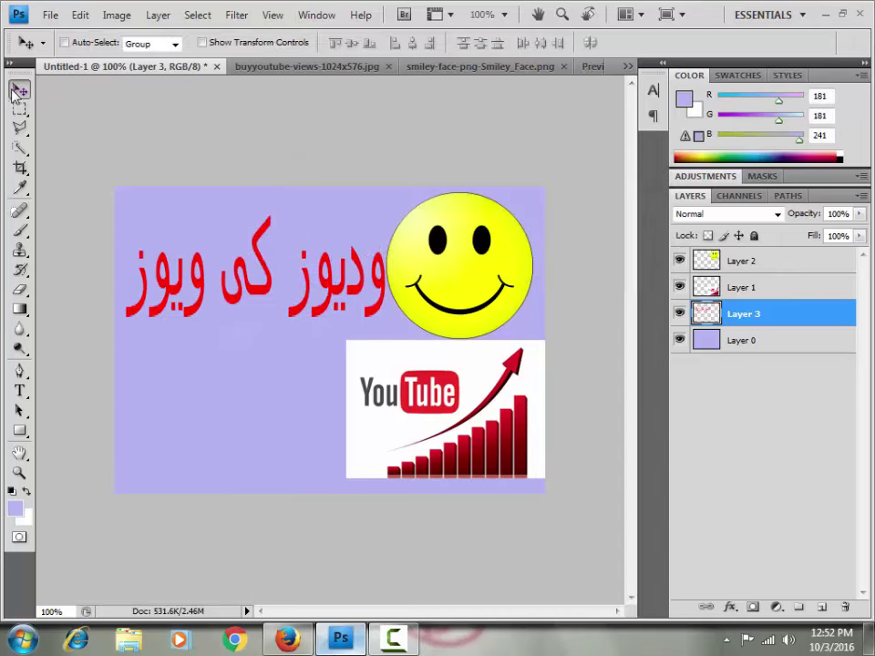
# Set the Brush tool's master diameter to 15 px.
pyautogui.click(19, 229)
pyautogui.rightClick(227, 340)
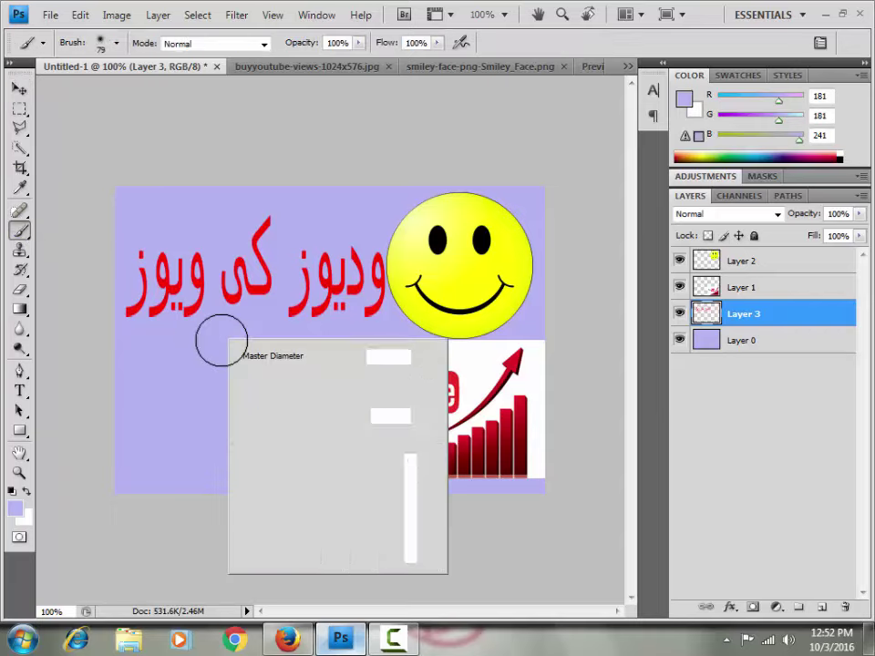
pyautogui.moveTo(258, 383); pyautogui.dragTo(255, 378)
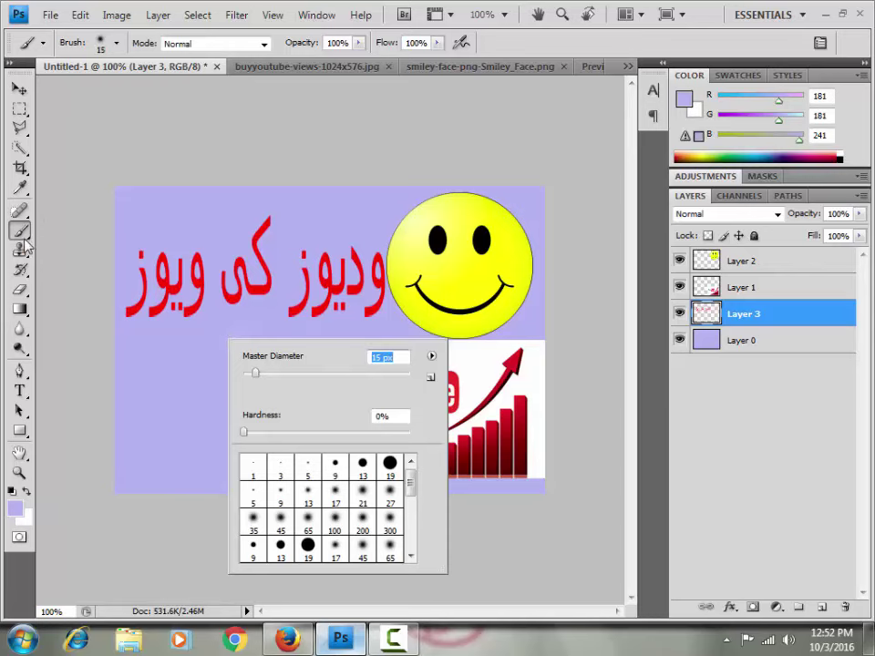
# Change the foreground colour to bright red.
pyautogui.click(13, 511)
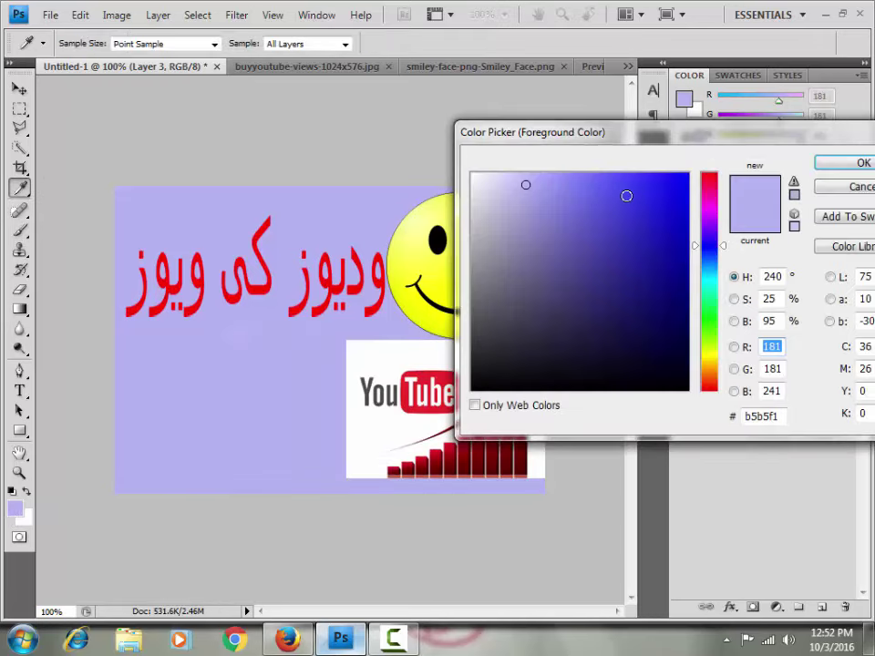
pyautogui.moveTo(714, 187)
pyautogui.mouseDown()
pyautogui.moveTo(699, 175)
pyautogui.moveTo(675, 179)
pyautogui.mouseUp()
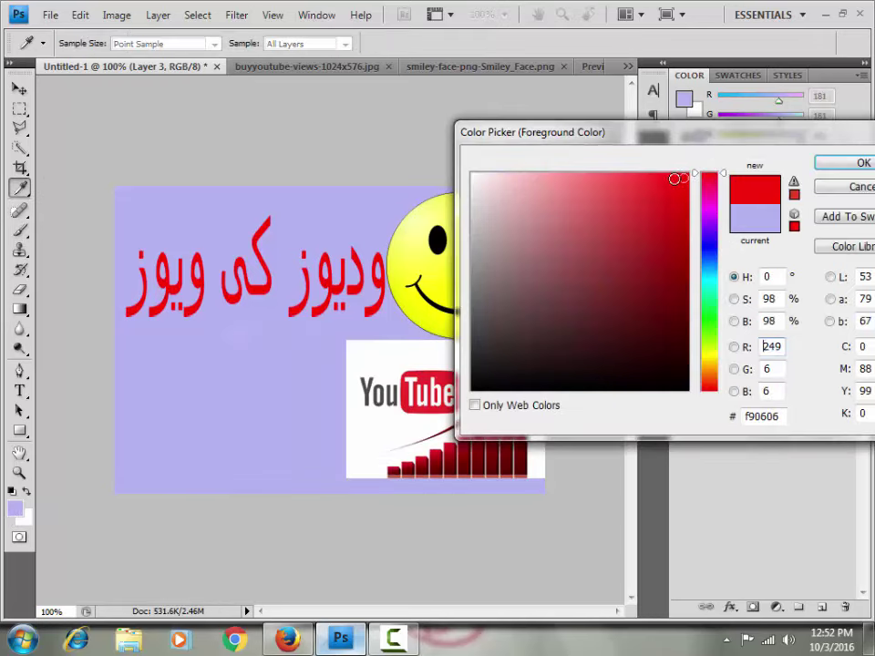
pyautogui.click(824, 164)
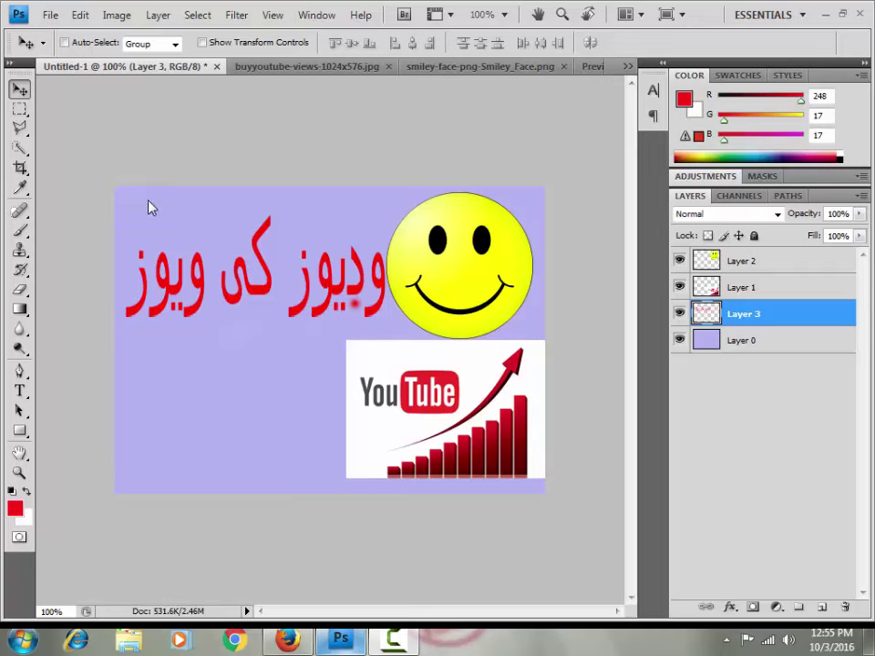
# Save the thumbnail to the Desktop as JPEG asasasa.jpg at quality 12.
pyautogui.click(50, 14)
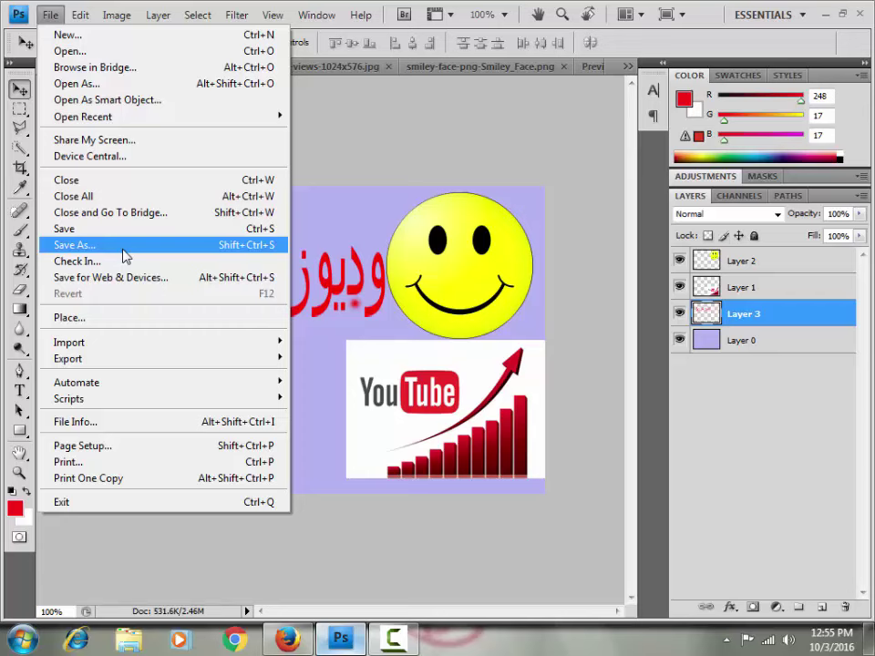
pyautogui.click(126, 258)
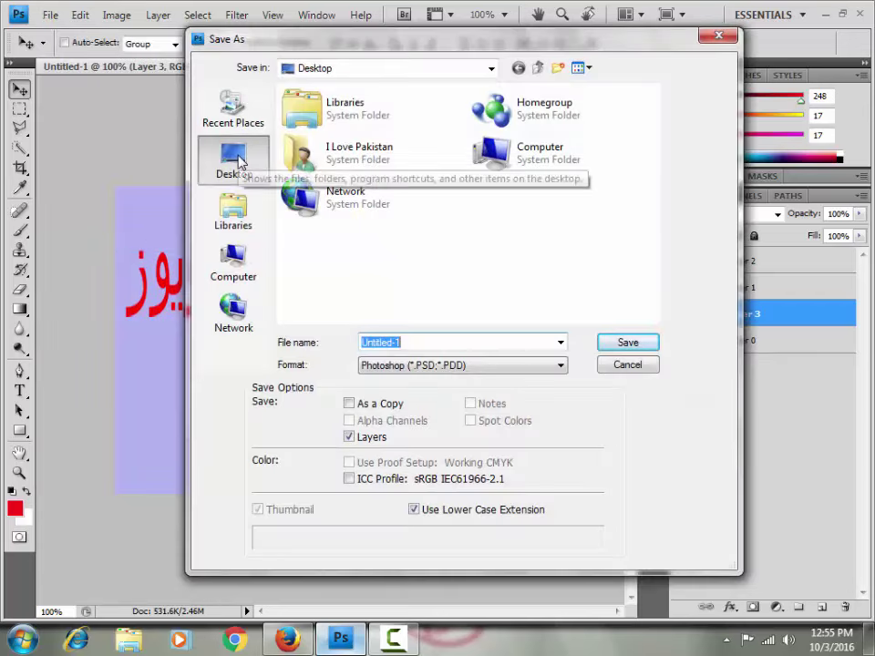
pyautogui.click(240, 161)
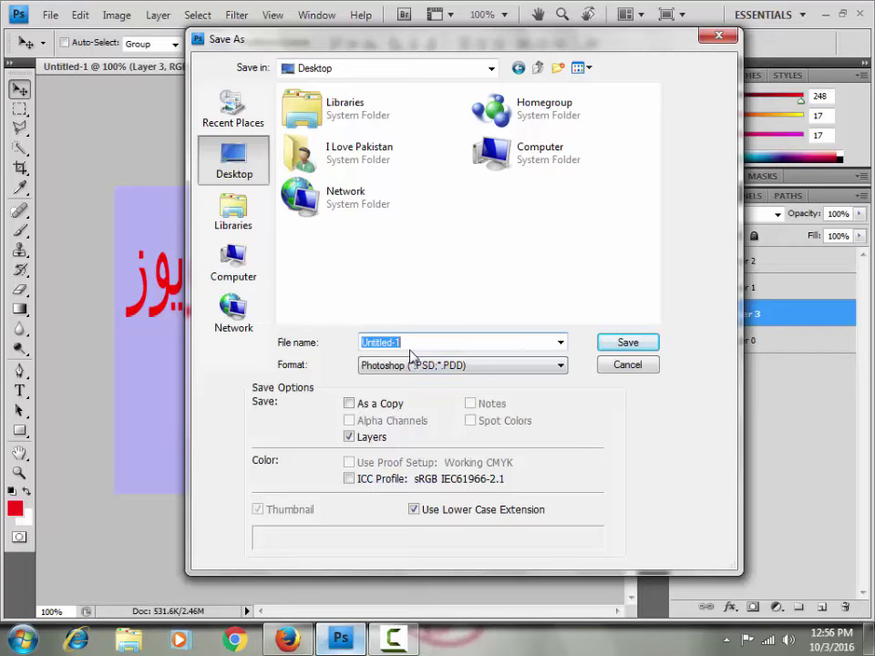
pyautogui.write('as')
pyautogui.write('asasa')
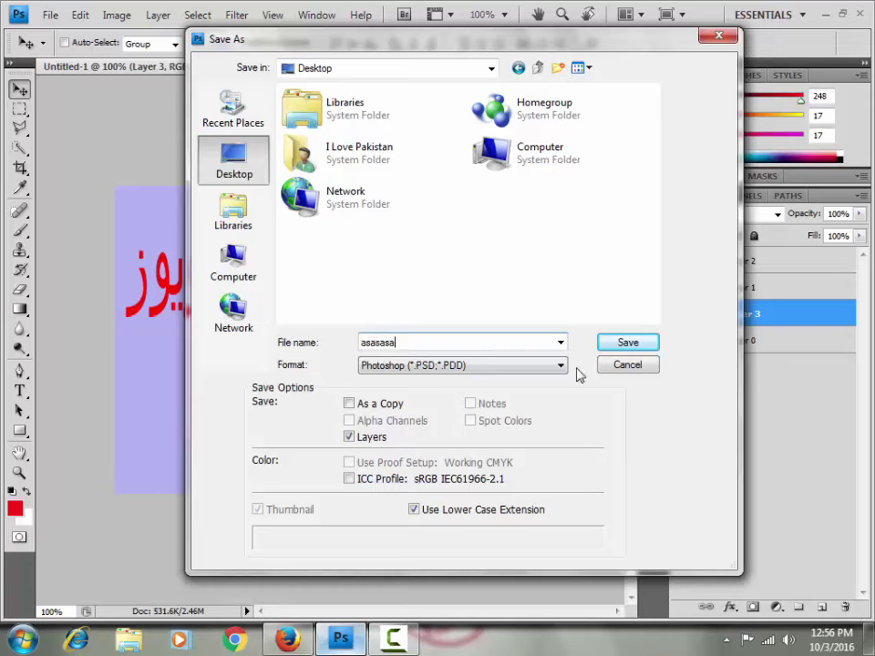
pyautogui.click(516, 368)
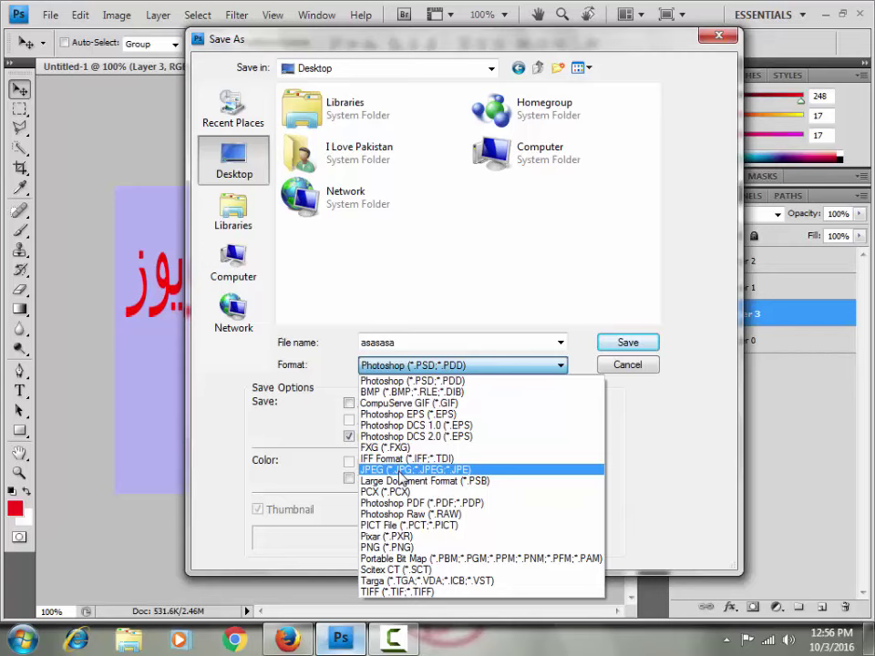
pyautogui.click(401, 470)
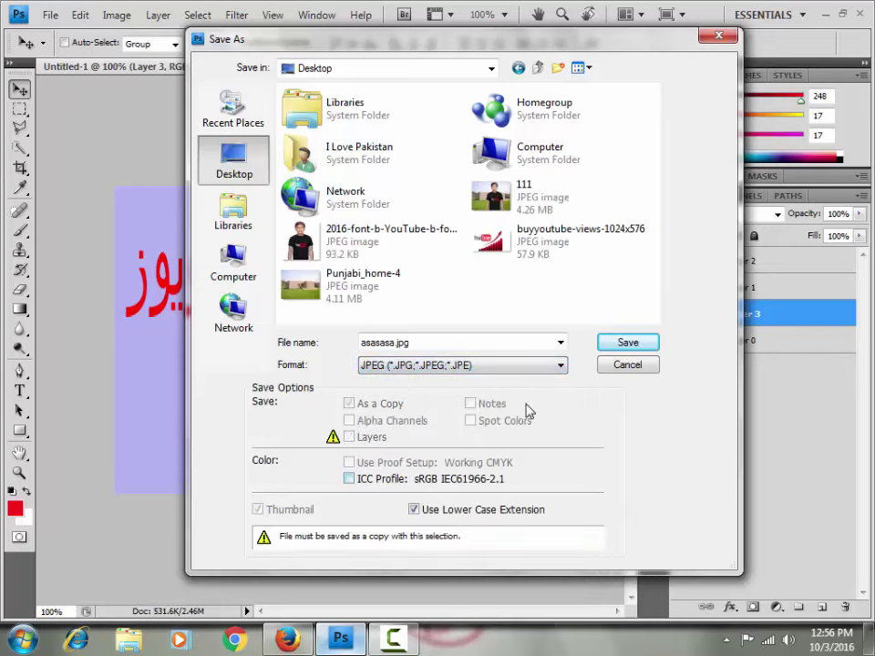
pyautogui.click(627, 342)
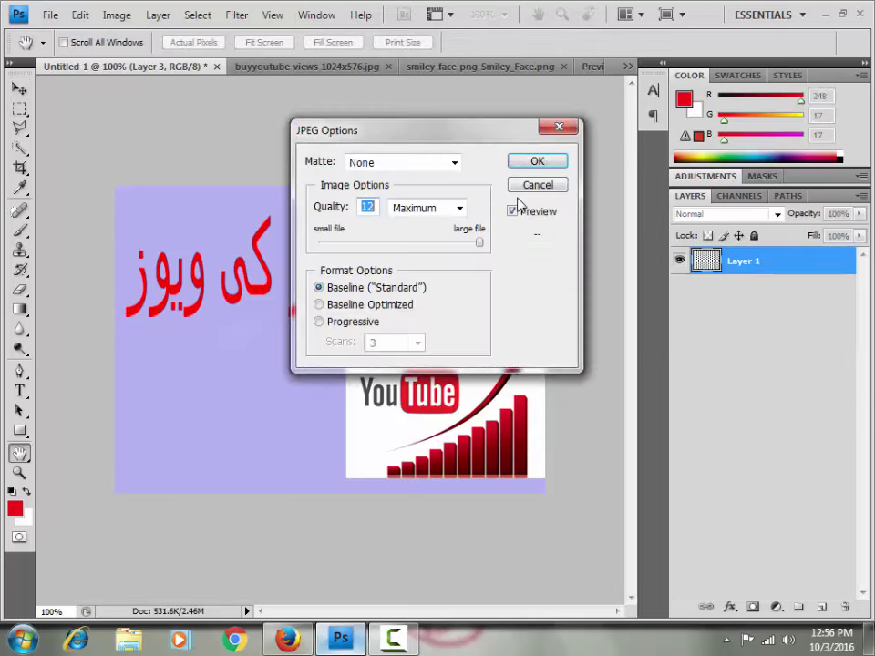
pyautogui.click(517, 164)
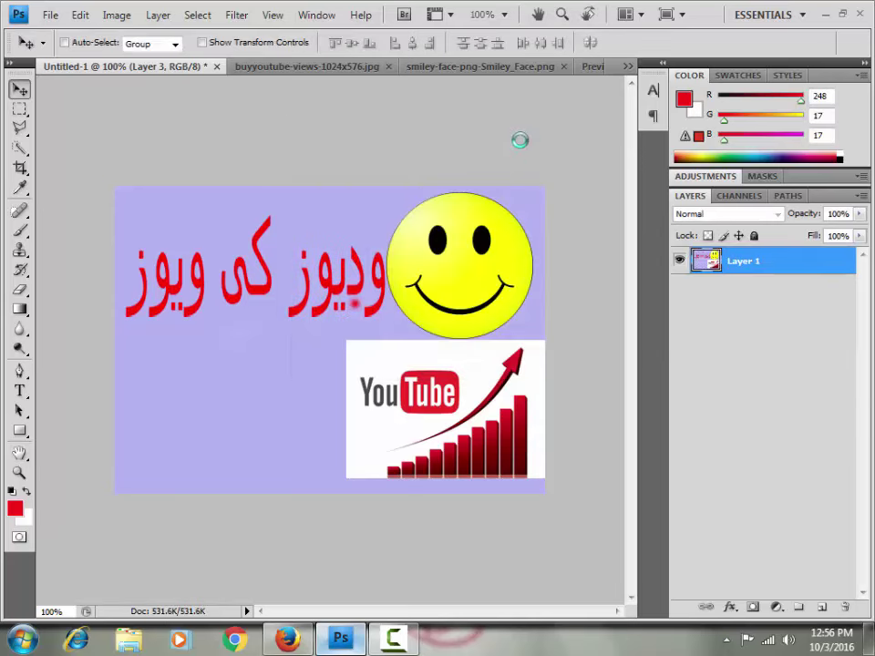
# Quit Photoshop without saving the other open documents.
pyautogui.click(859, 14)
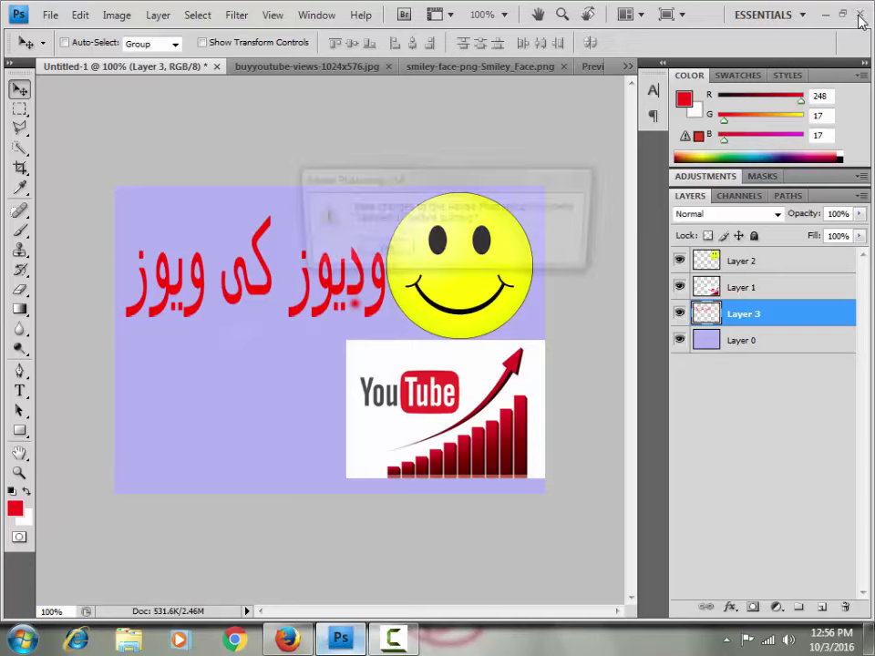
pyautogui.click(453, 255)
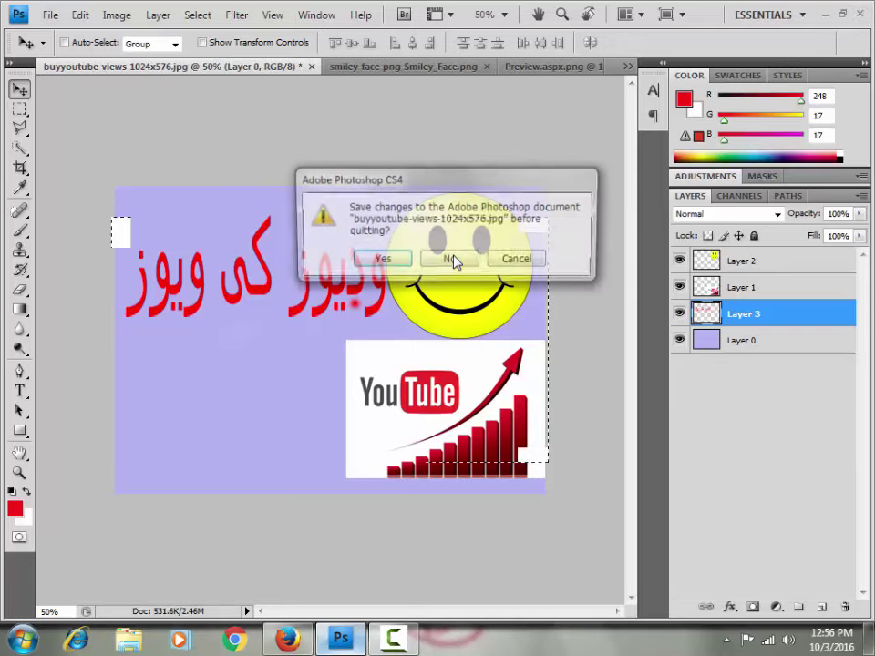
pyautogui.click(451, 259)
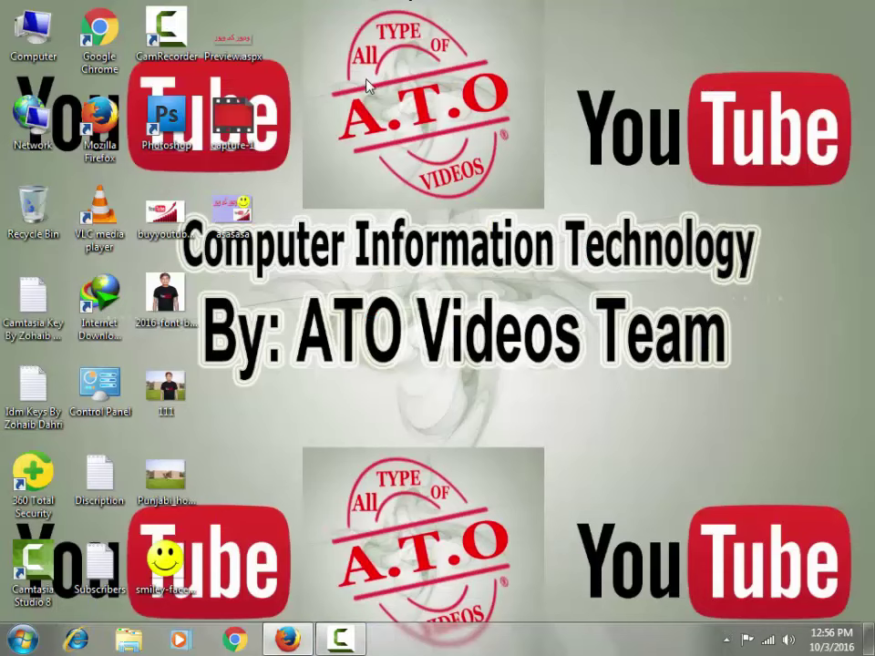
pyautogui.doubleClick(230, 198)
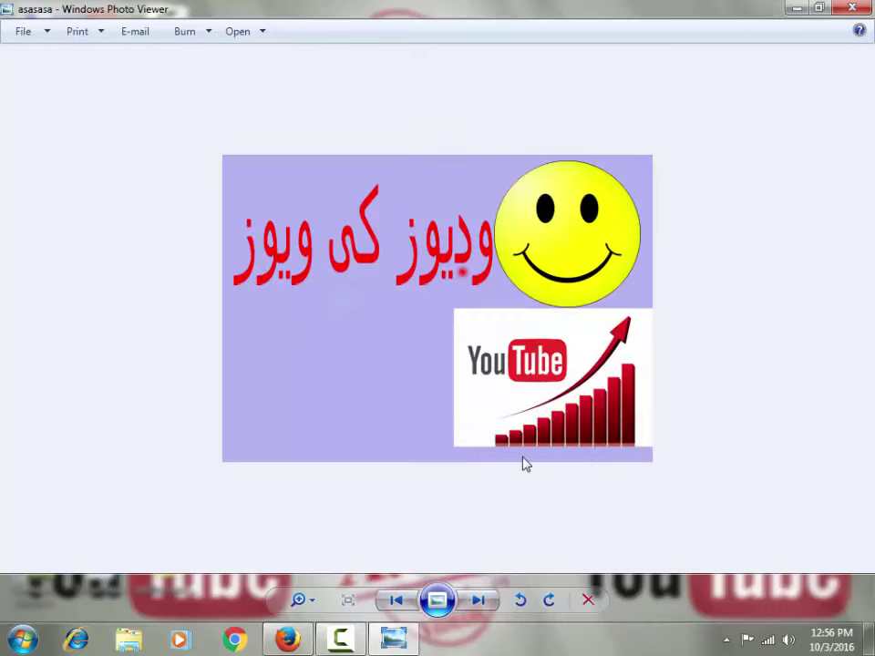
pyautogui.scroll(2, 556, 255)
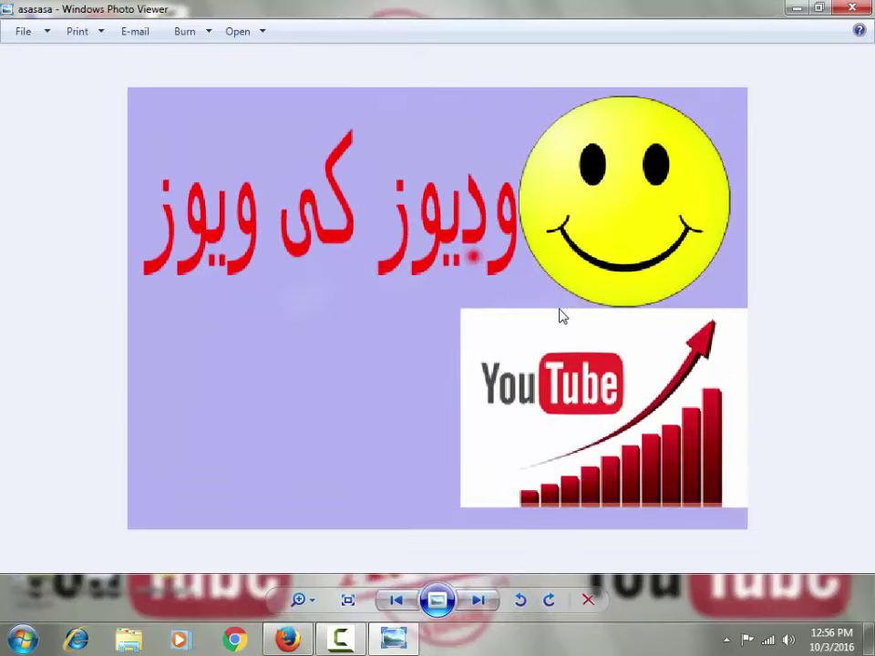
pyautogui.scroll(-2, 561, 314)
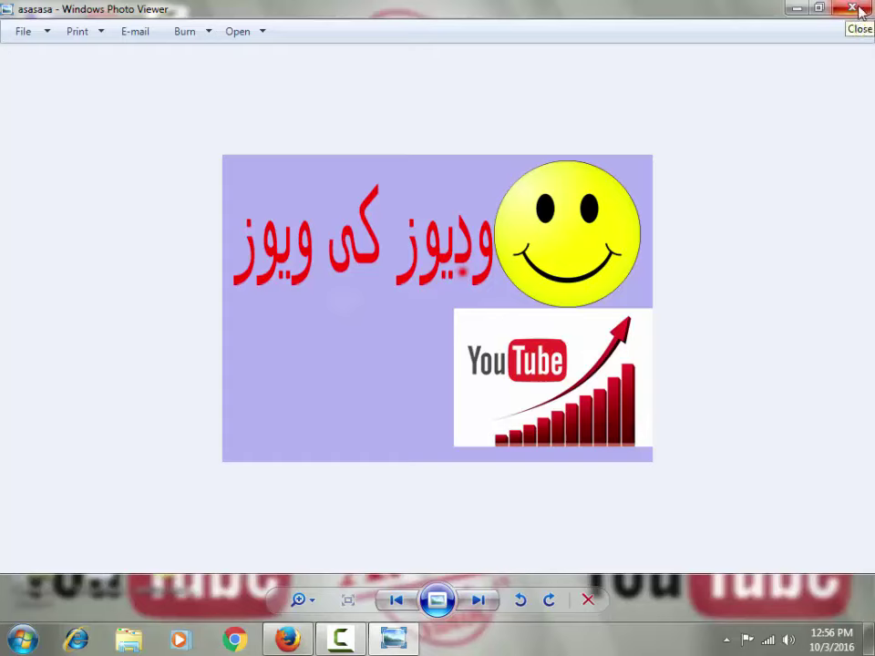
pyautogui.click(859, 9)
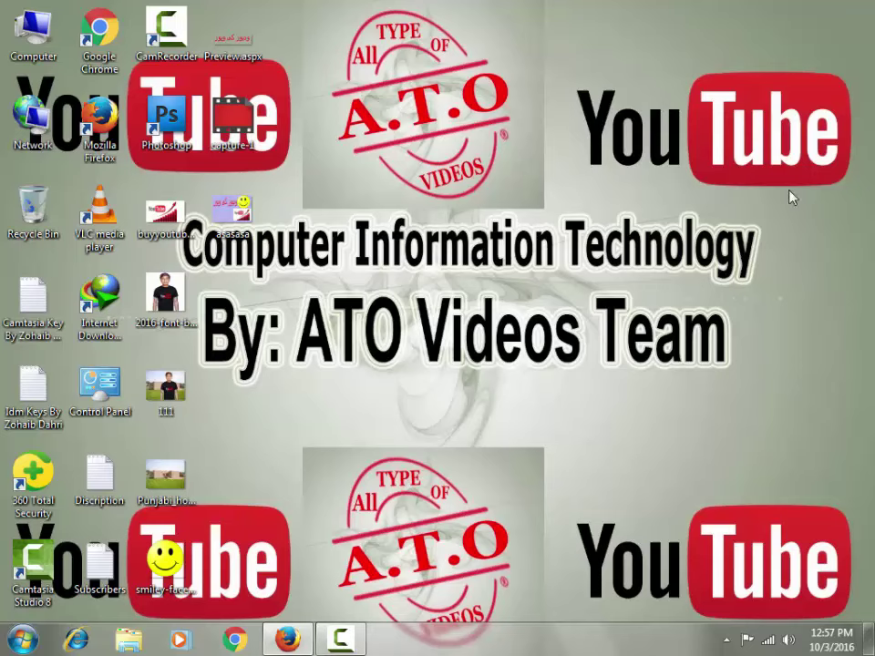
pyautogui.moveTo(788, 183)
pyautogui.mouseDown()
pyautogui.moveTo(152, 394)
pyautogui.moveTo(438, 403)
pyautogui.mouseUp()
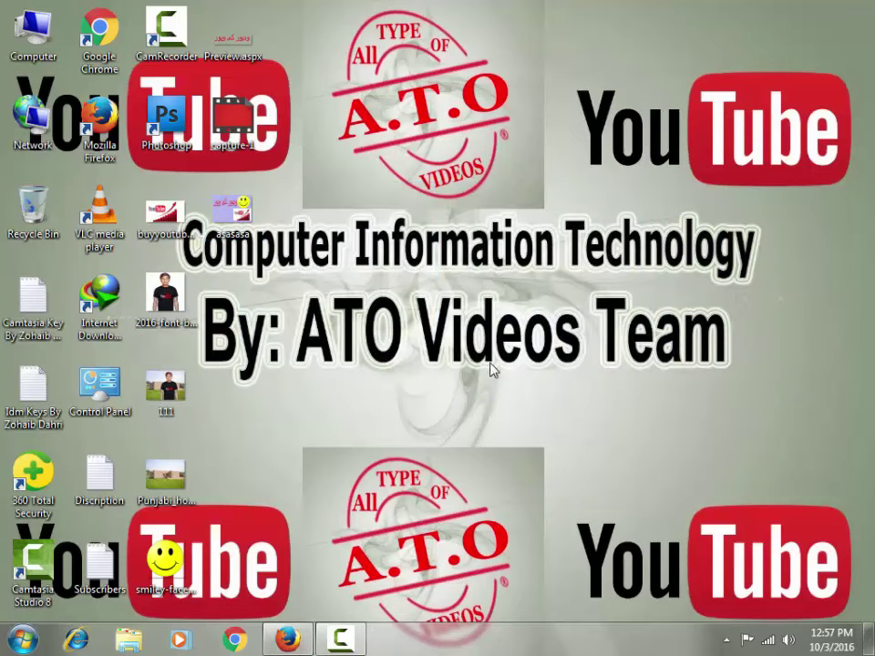